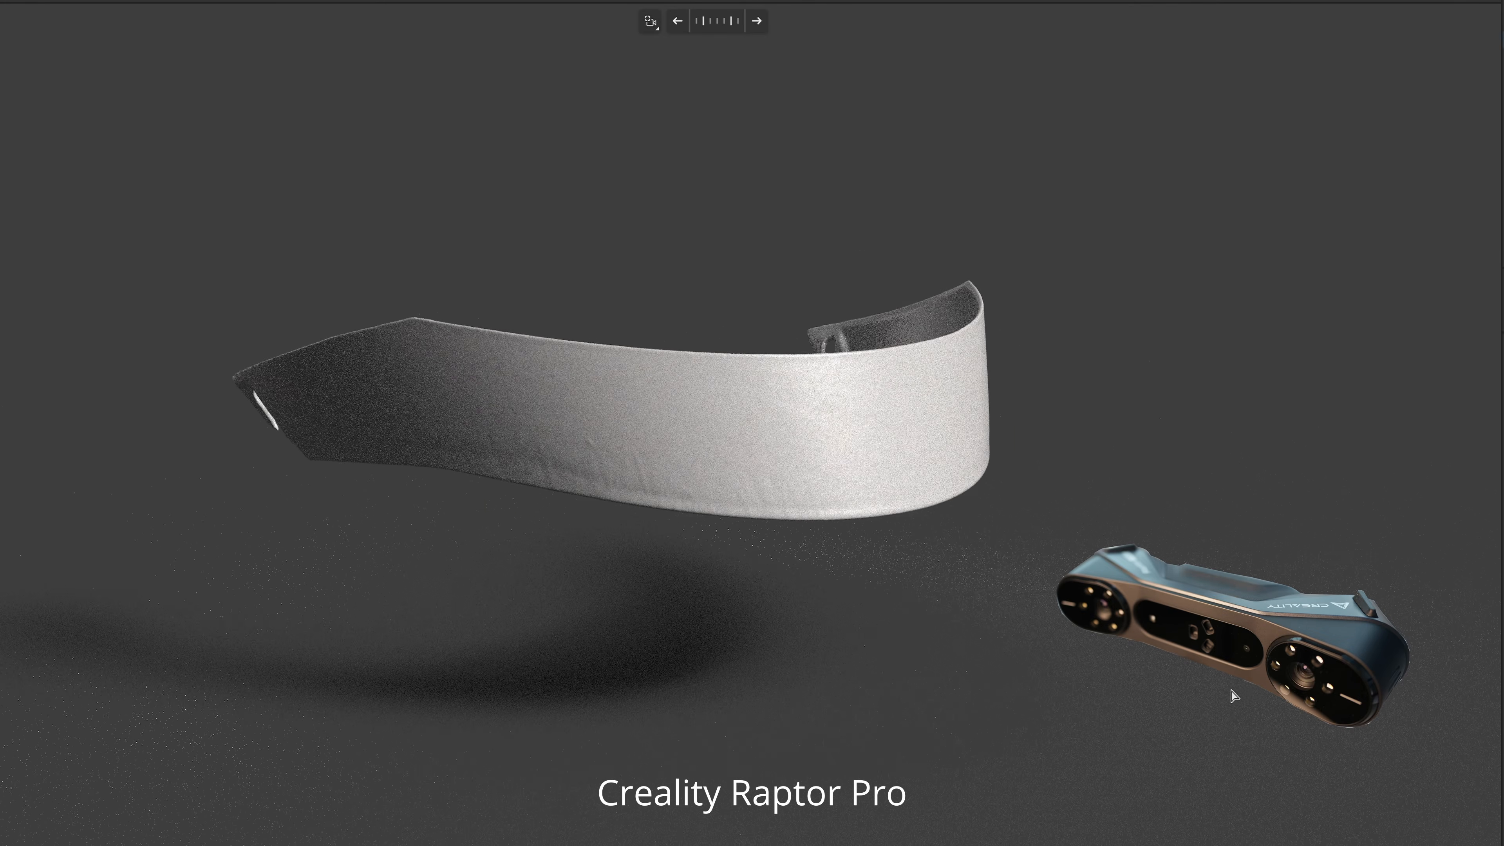
- Examine the scanned helmet spoiler mesh from the outer side, the open clip ends and the inner face
drag(689, 645, 1200, 725)
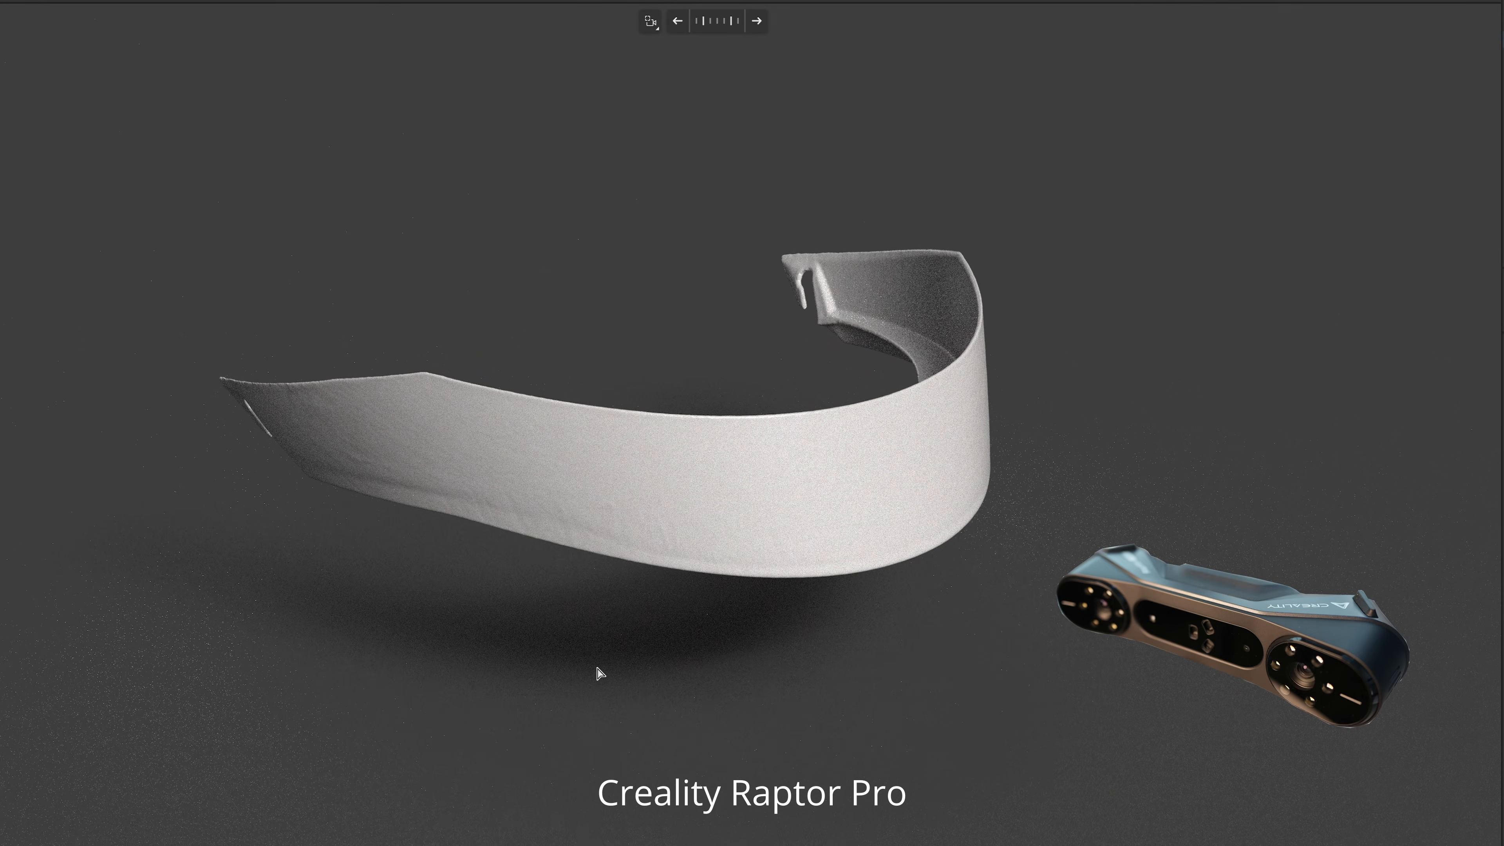
drag(598, 673, 874, 666)
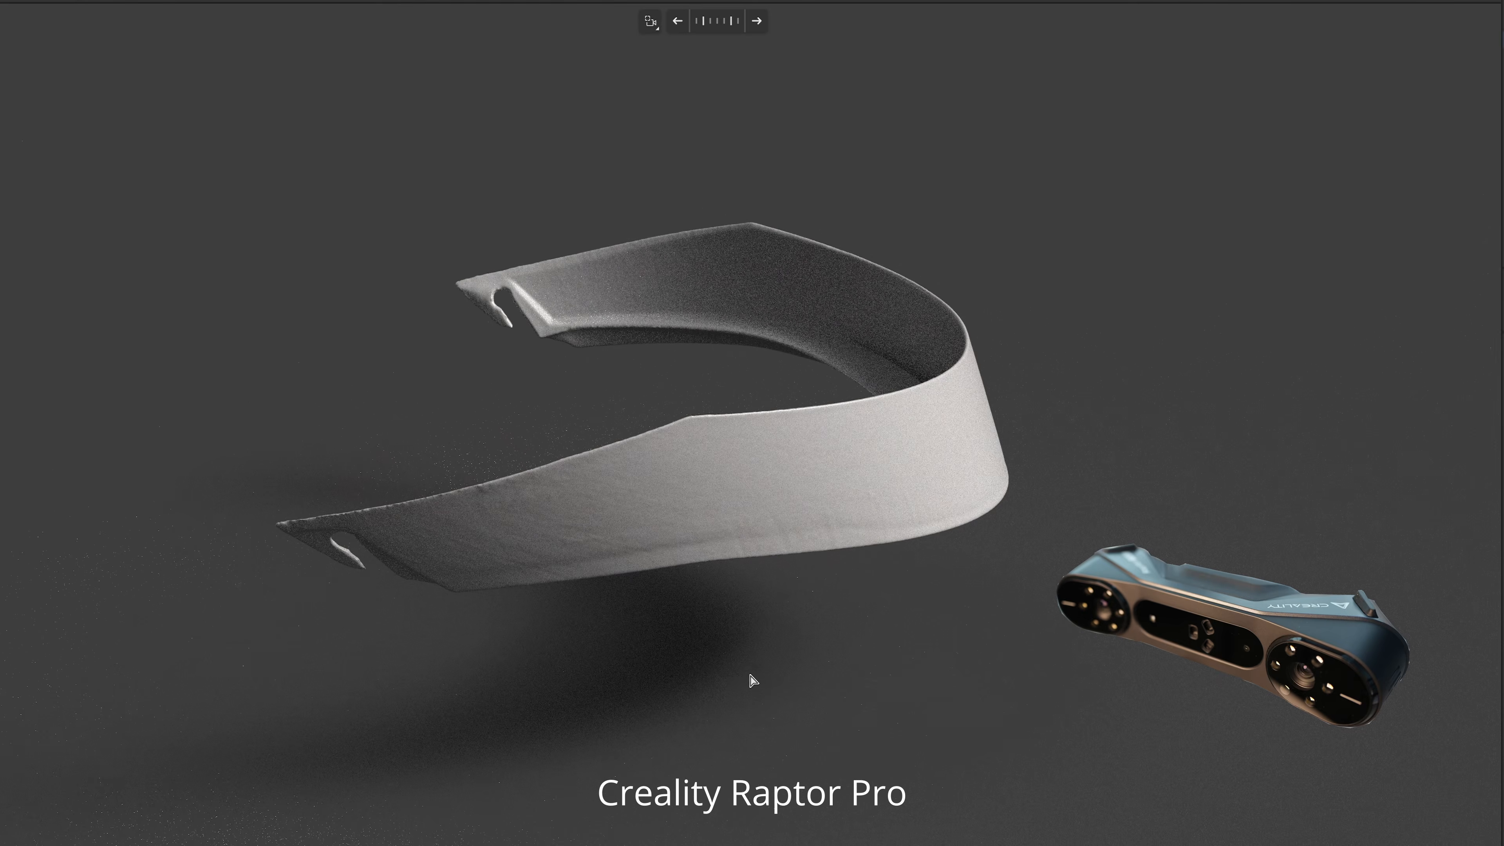
drag(714, 670, 1161, 688)
drag(801, 665, 934, 628)
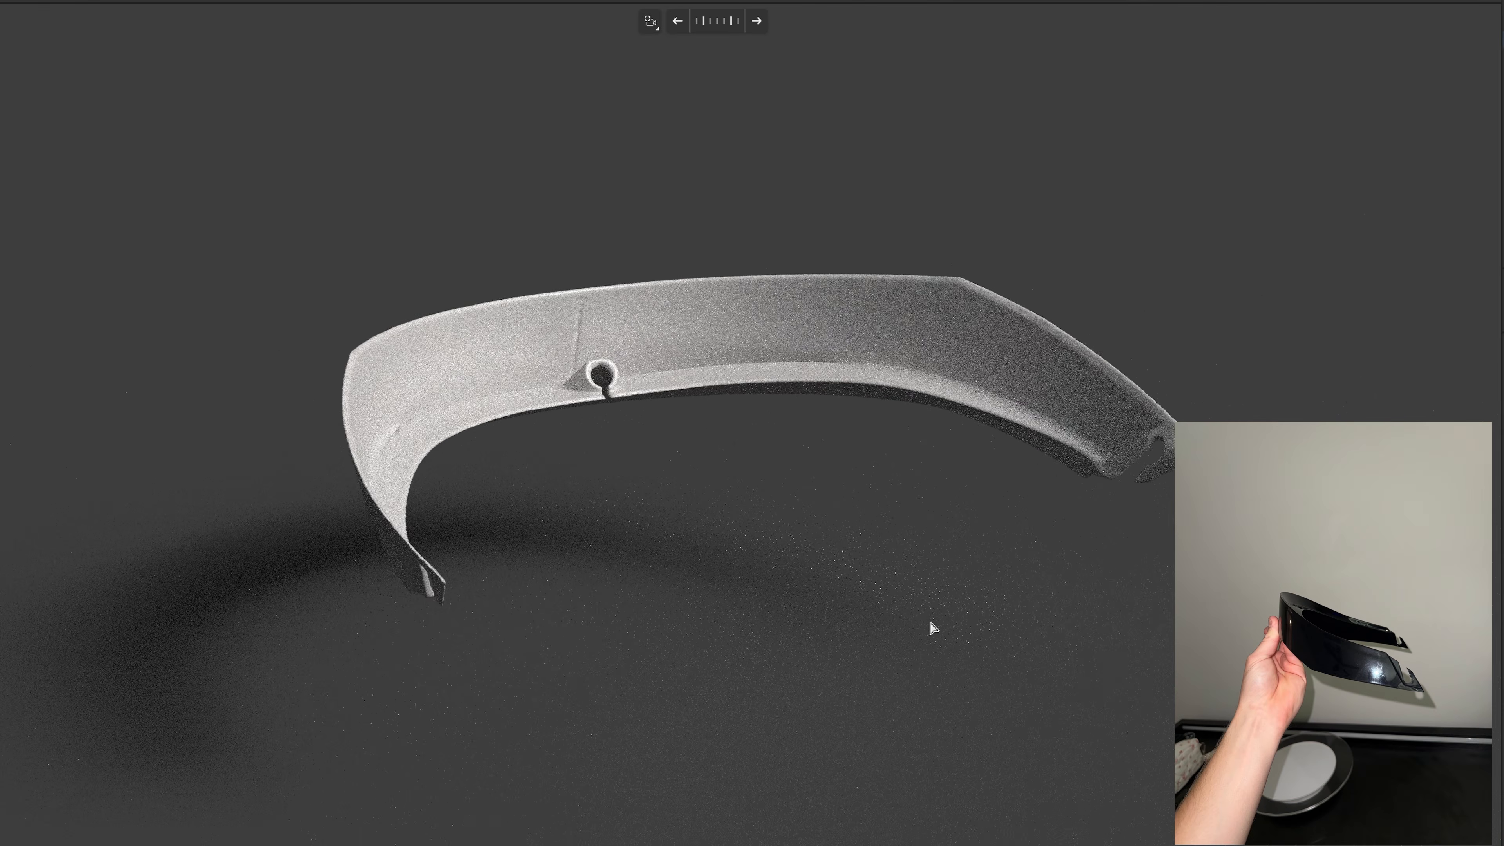
drag(814, 597, 668, 601)
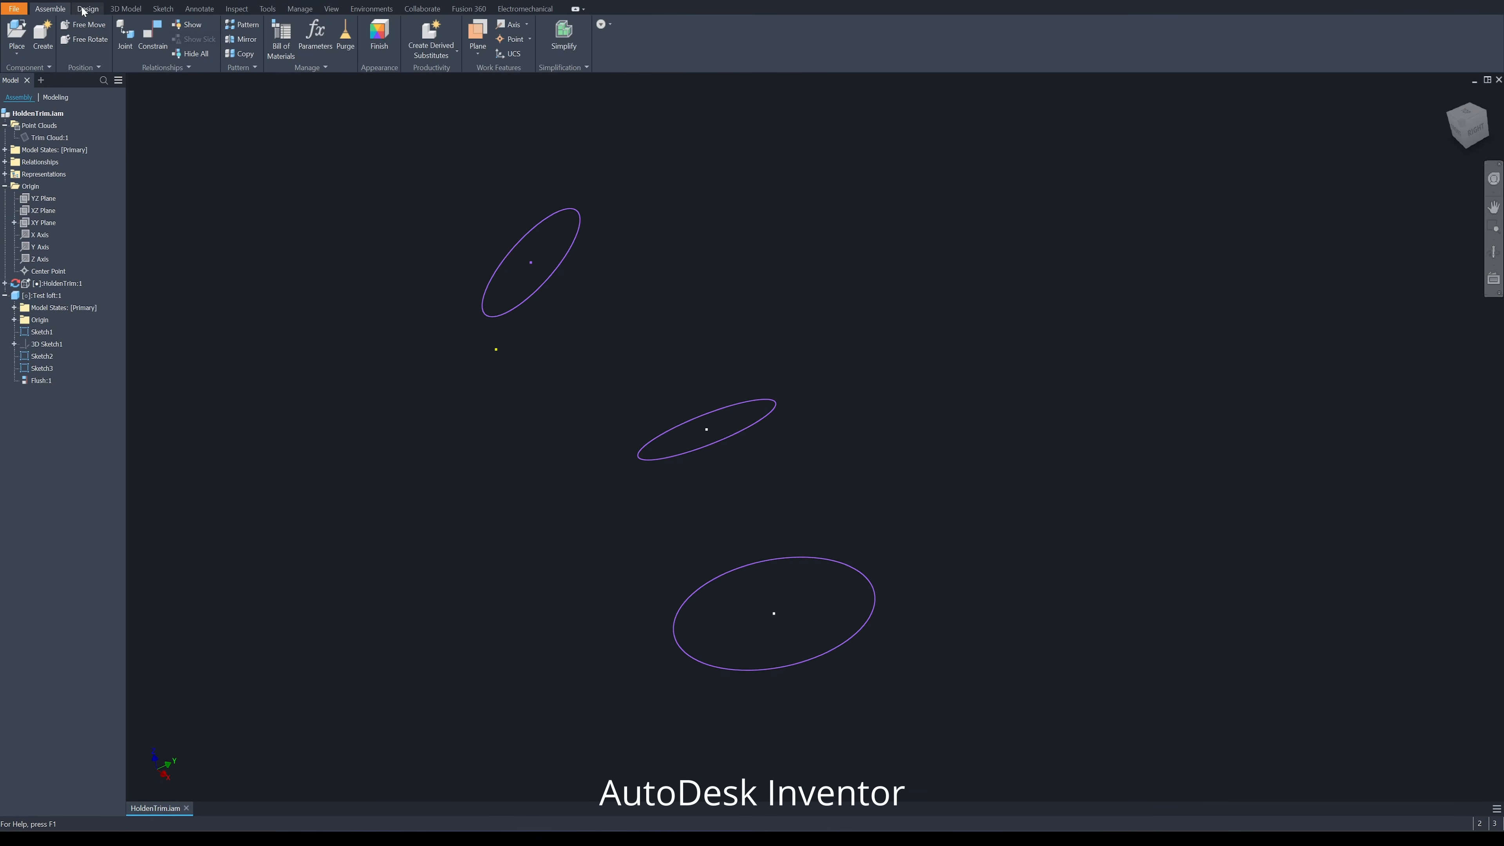
- Switch to Autodesk Inventor and try a single solid loft through all three circle sketches of the test part
click(125, 8)
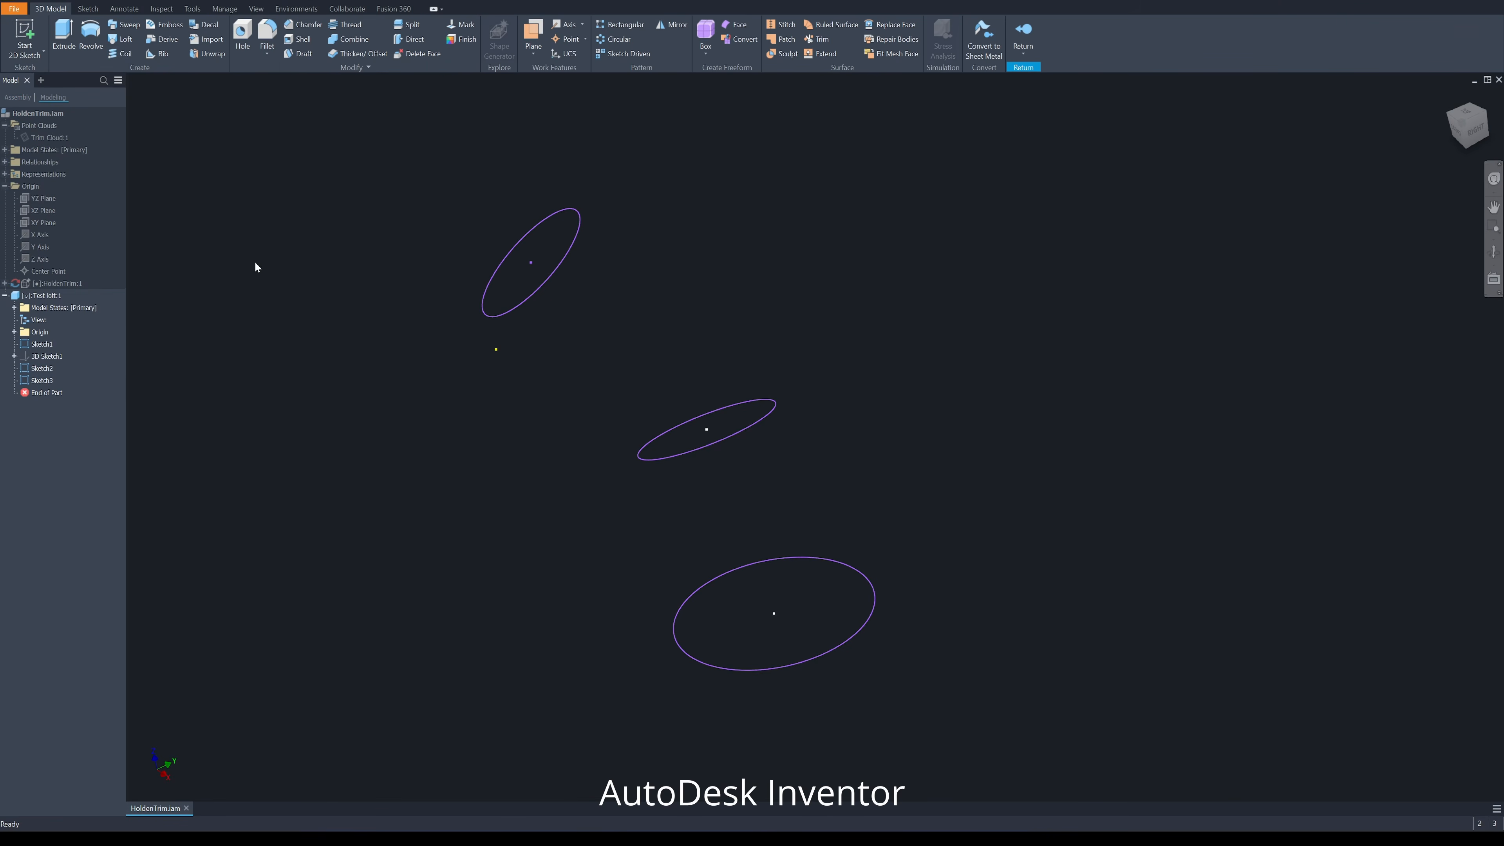
click(122, 39)
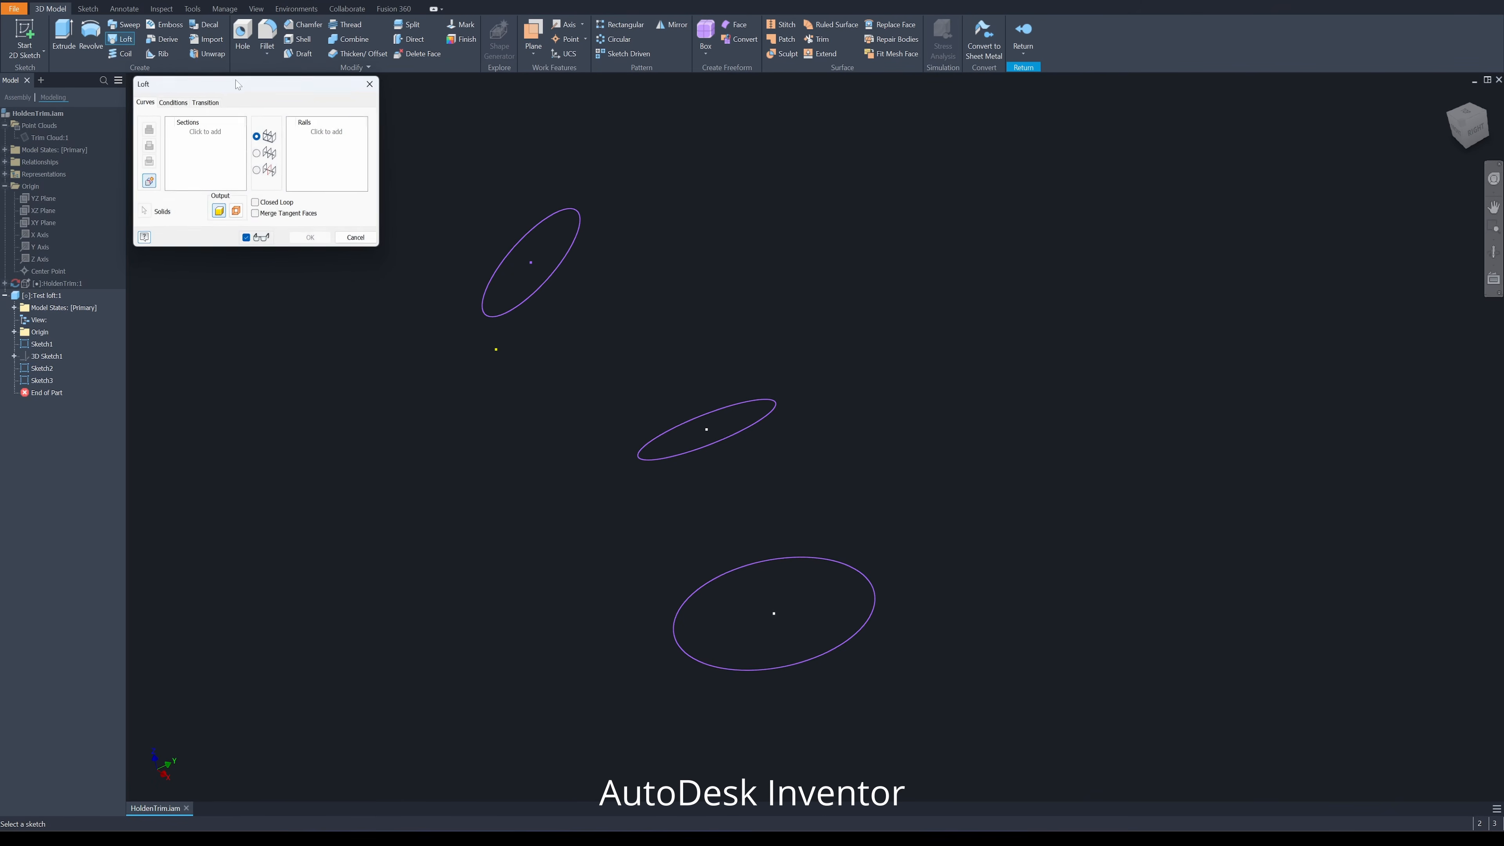
click(716, 669)
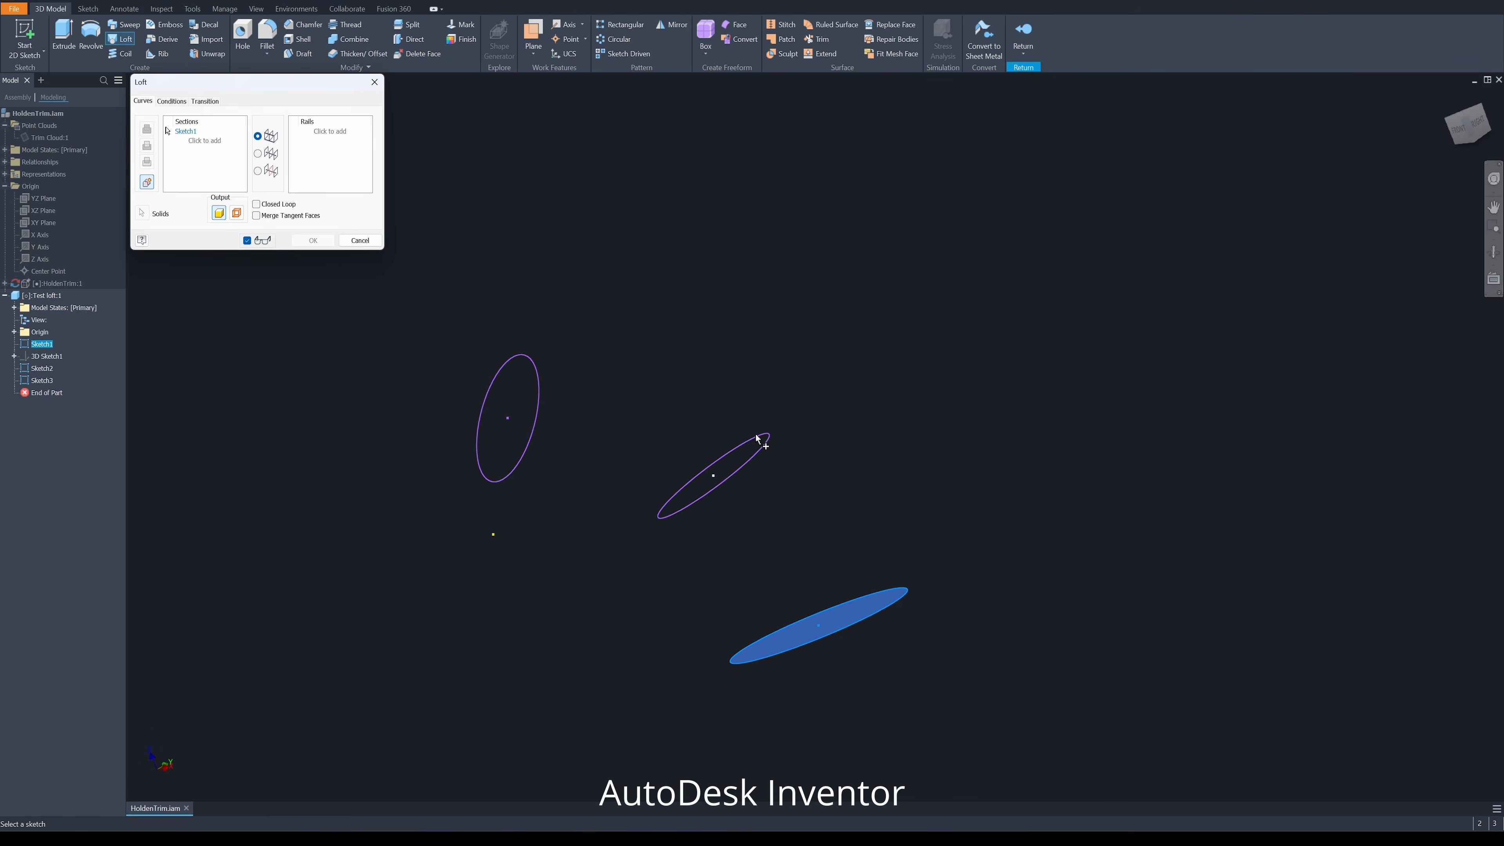
click(764, 439)
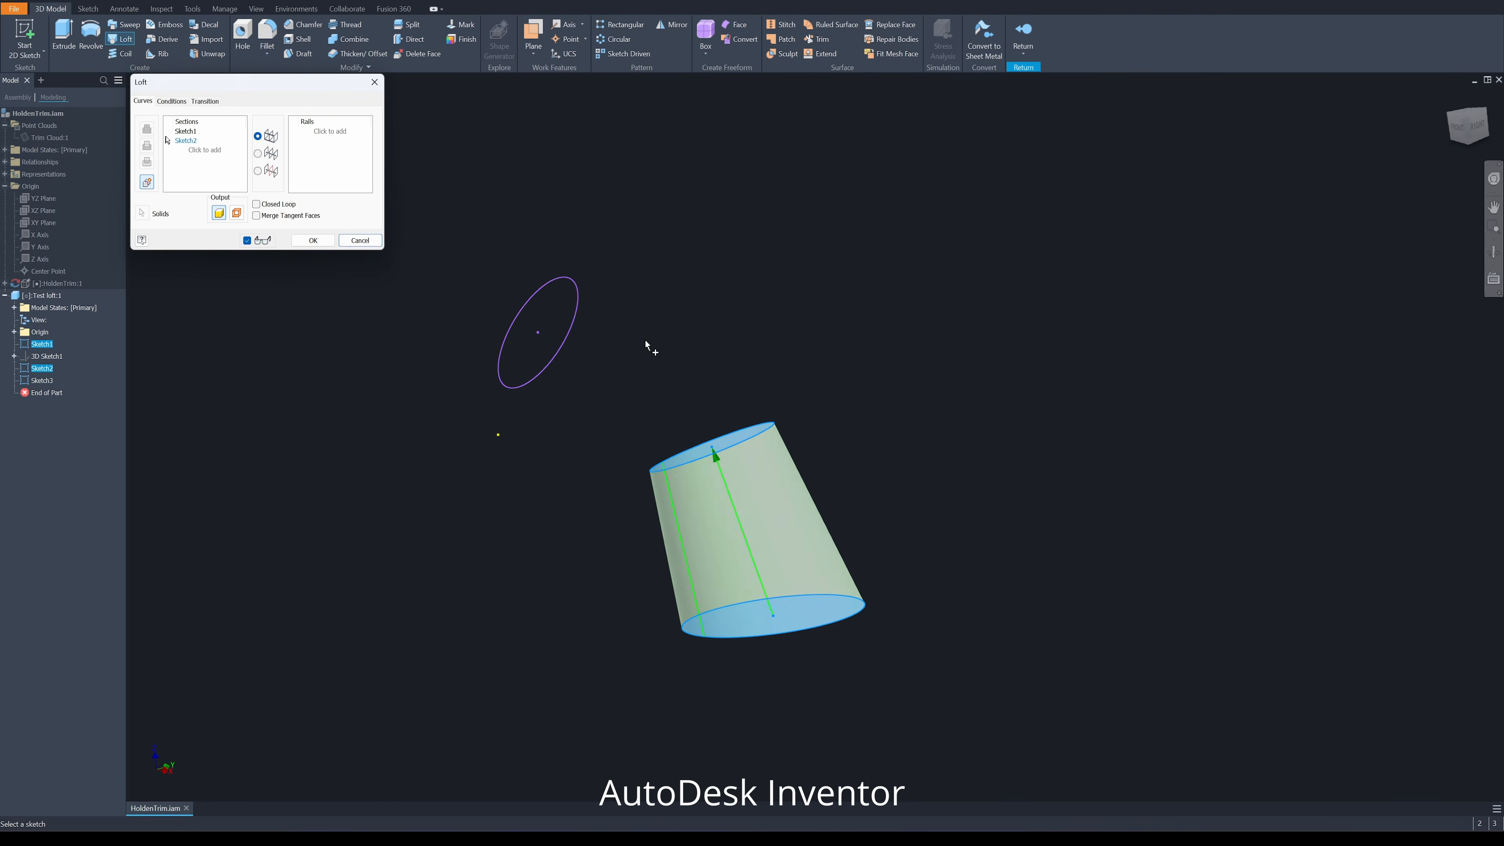
click(562, 278)
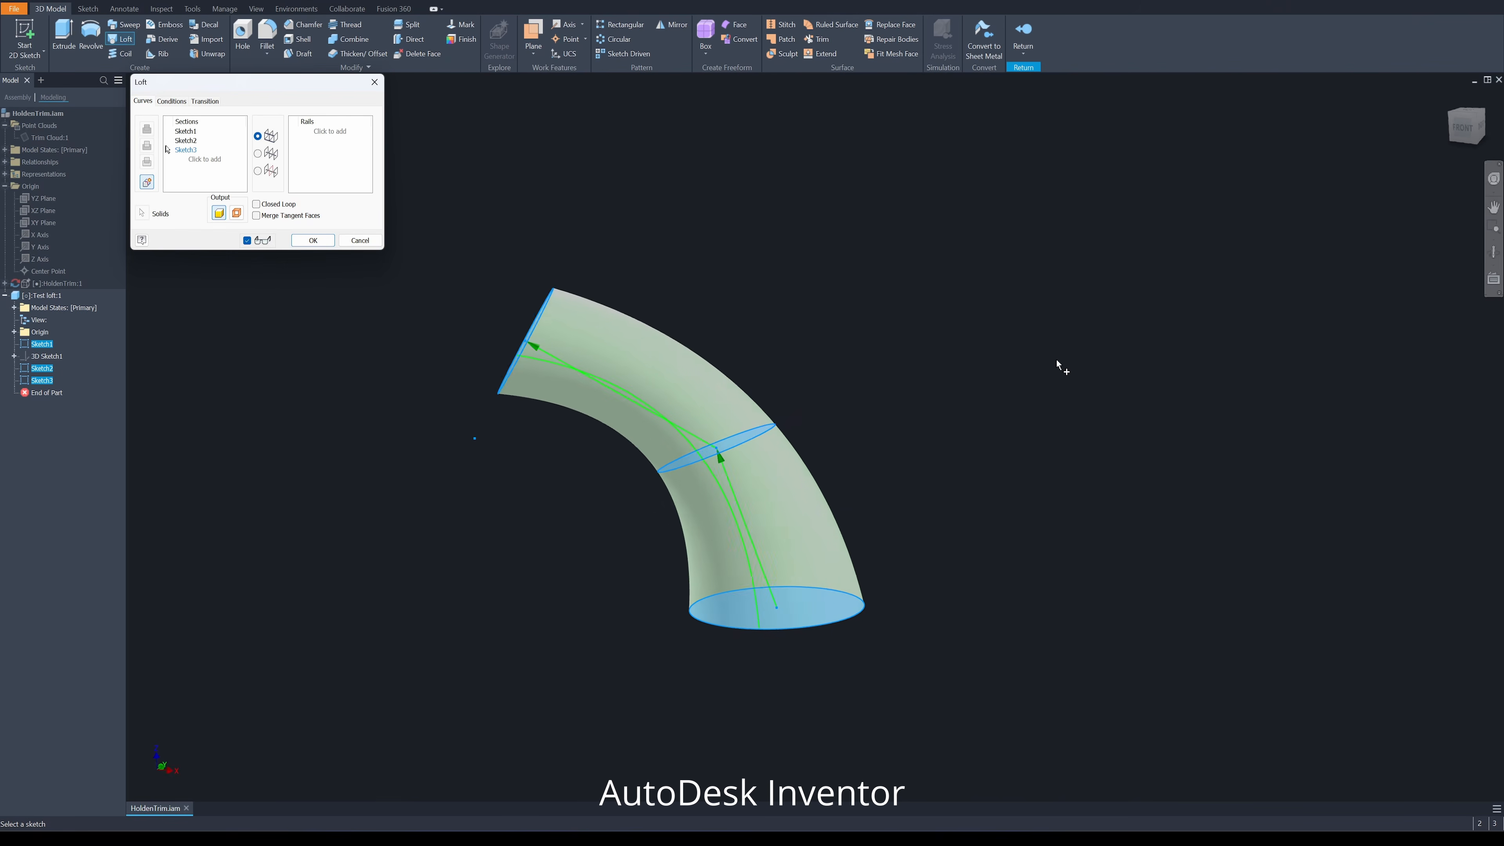
shift+middle_drag(1061, 357, 1036, 404)
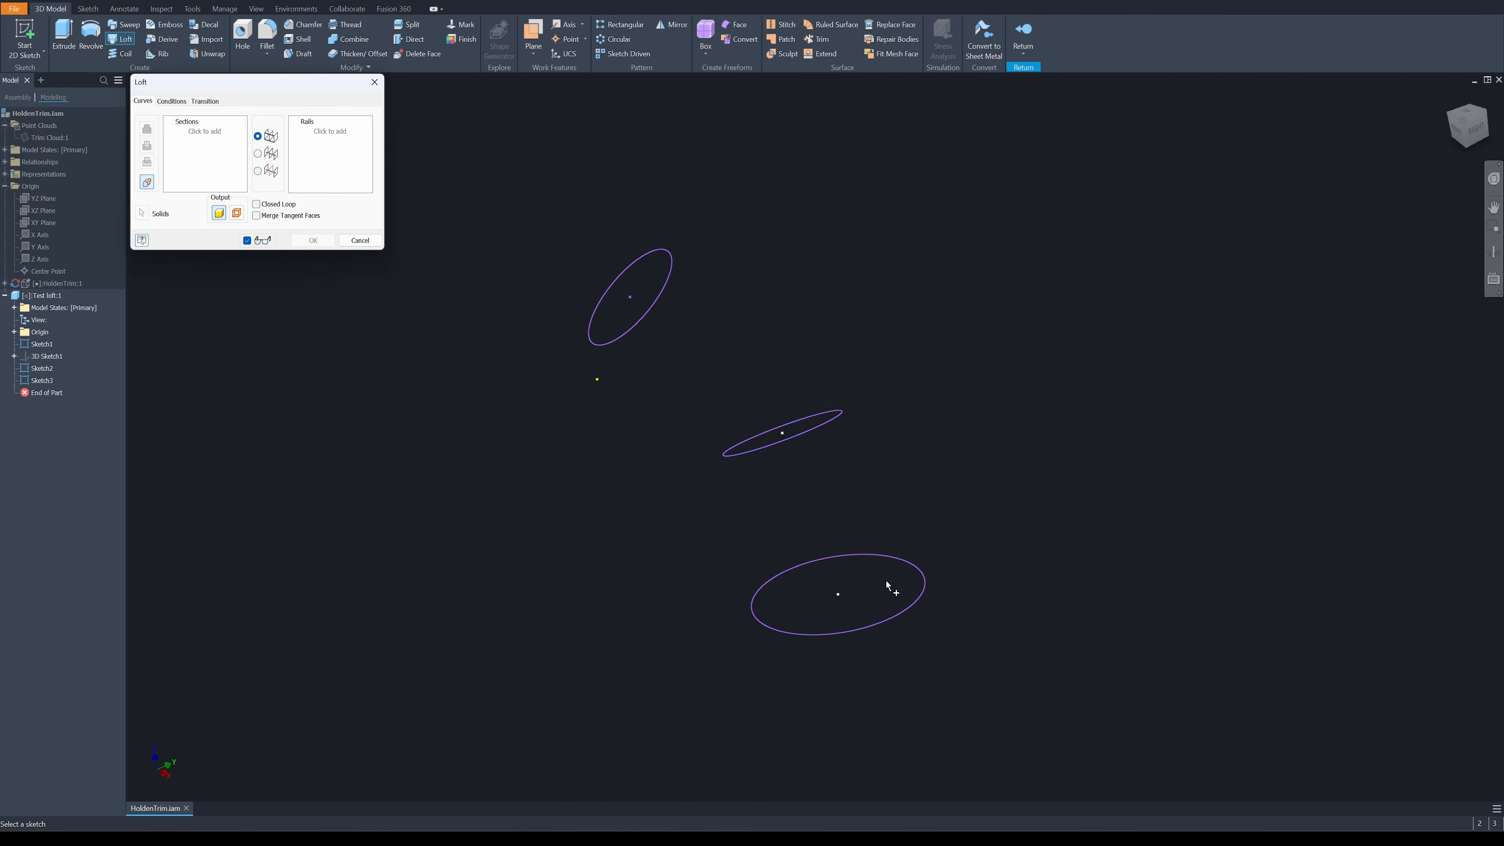
- Create a solid loft between the lowest circle sketch and the middle circle sketch
click(889, 622)
click(840, 411)
right_click(930, 379)
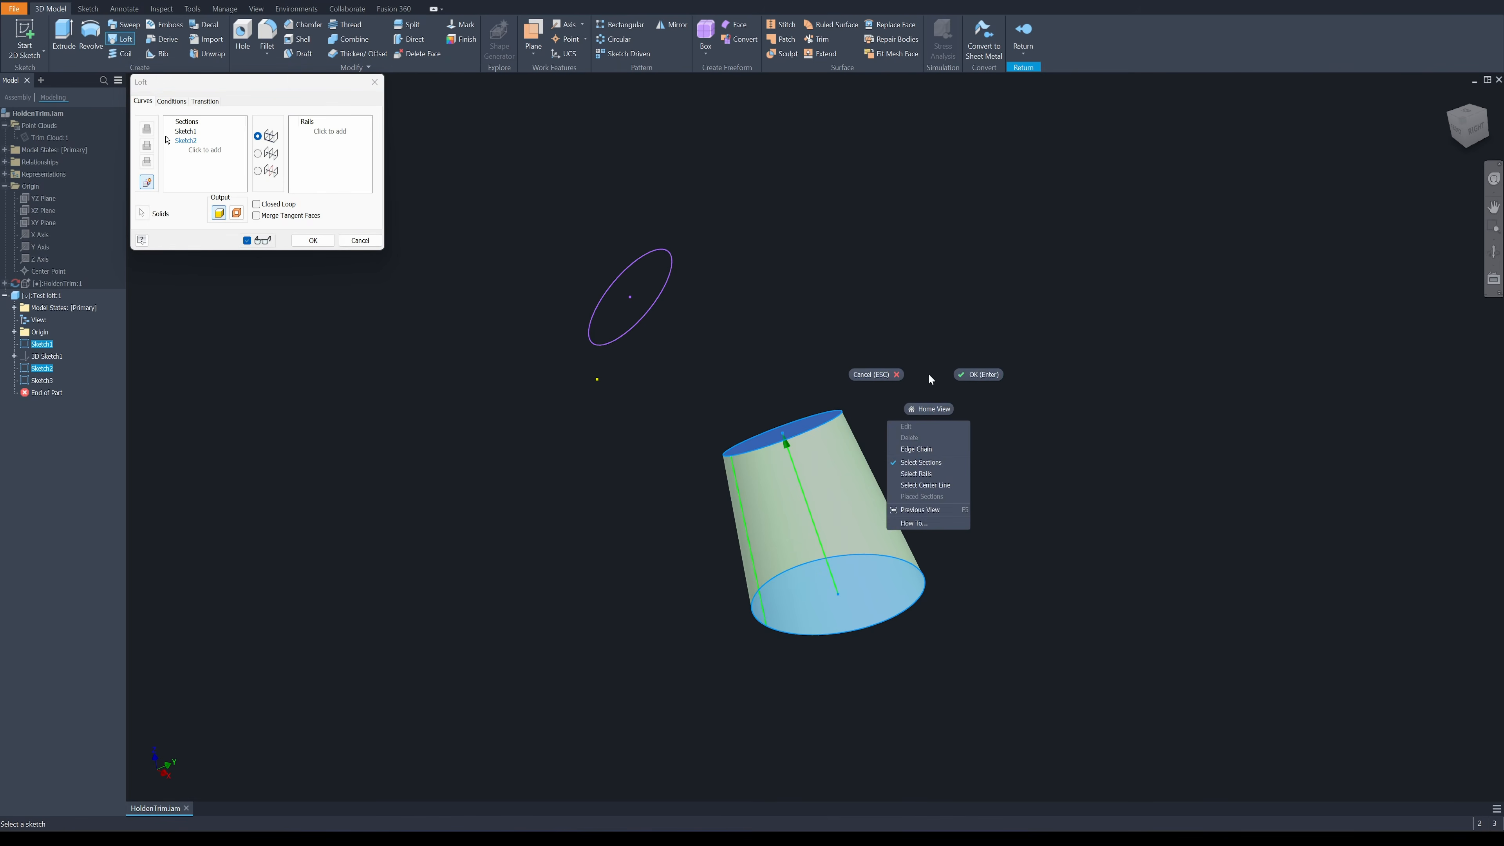
click(966, 375)
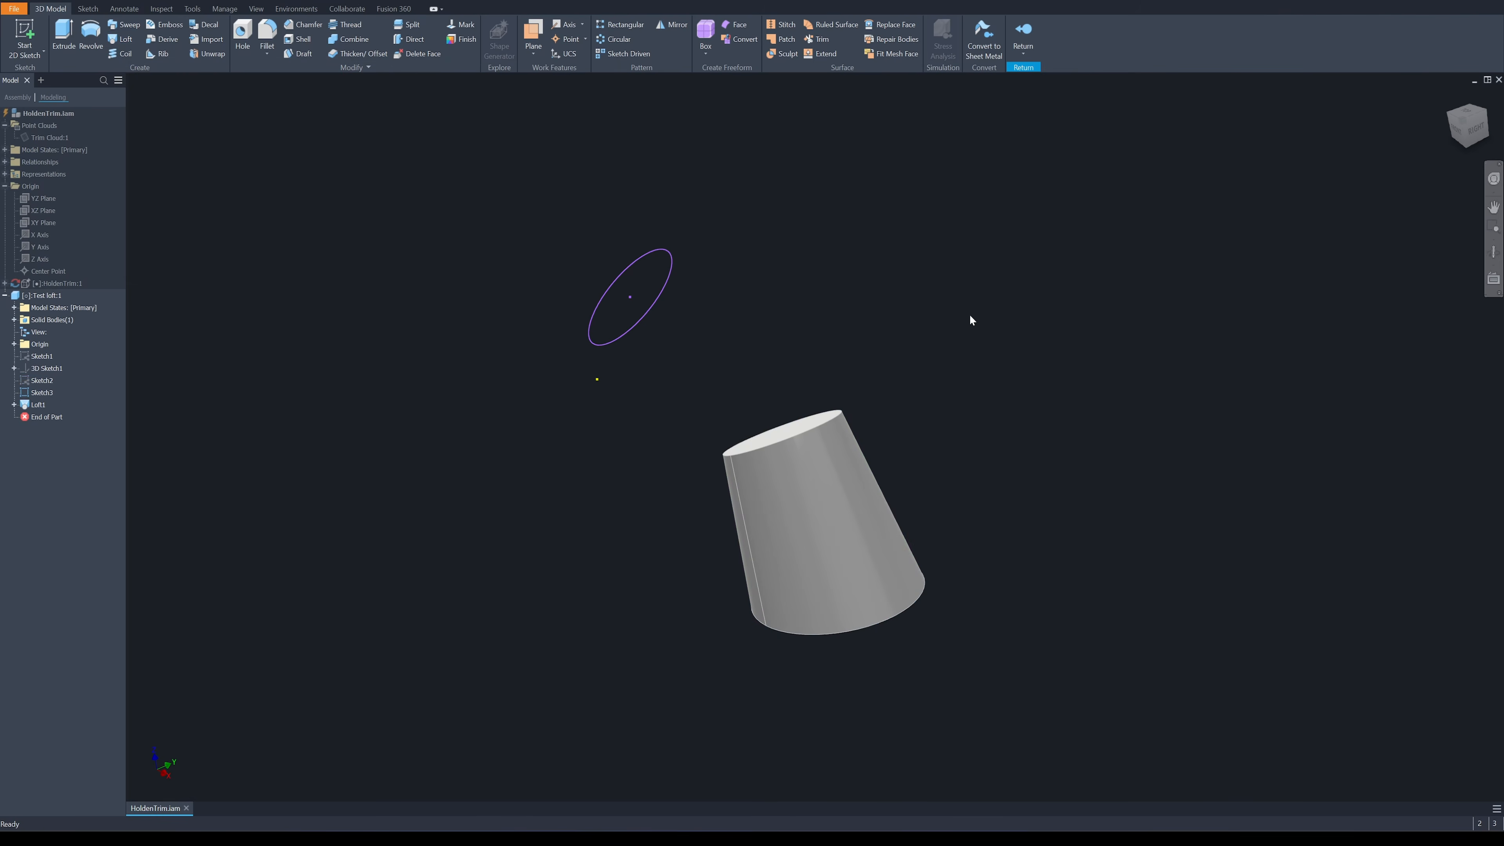
- Create a second solid loft from the first loft's upper face to the uppermost circle sketch
click(122, 39)
click(672, 252)
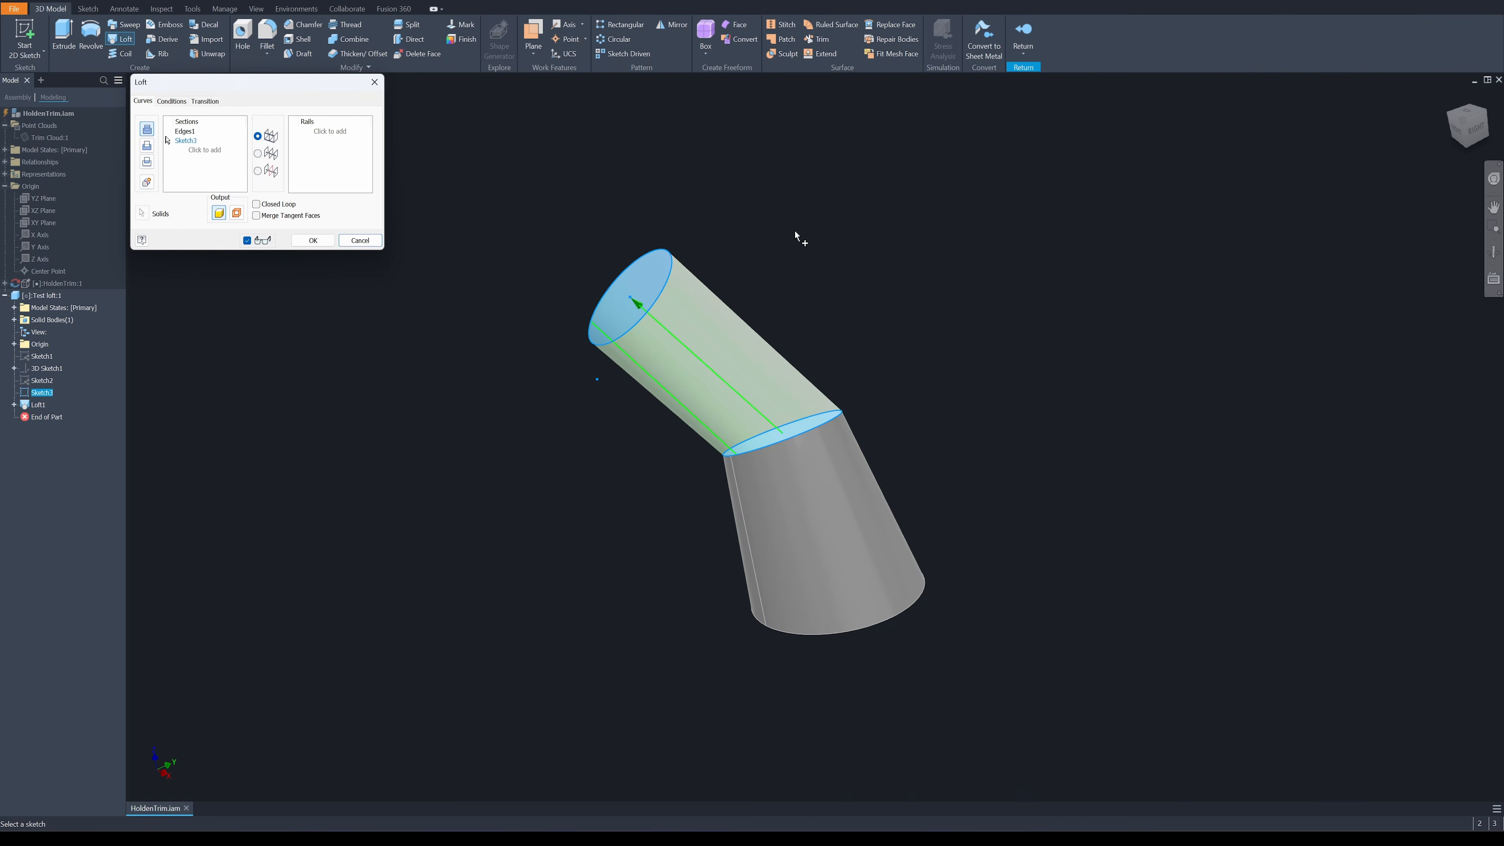
right_click(782, 244)
click(888, 233)
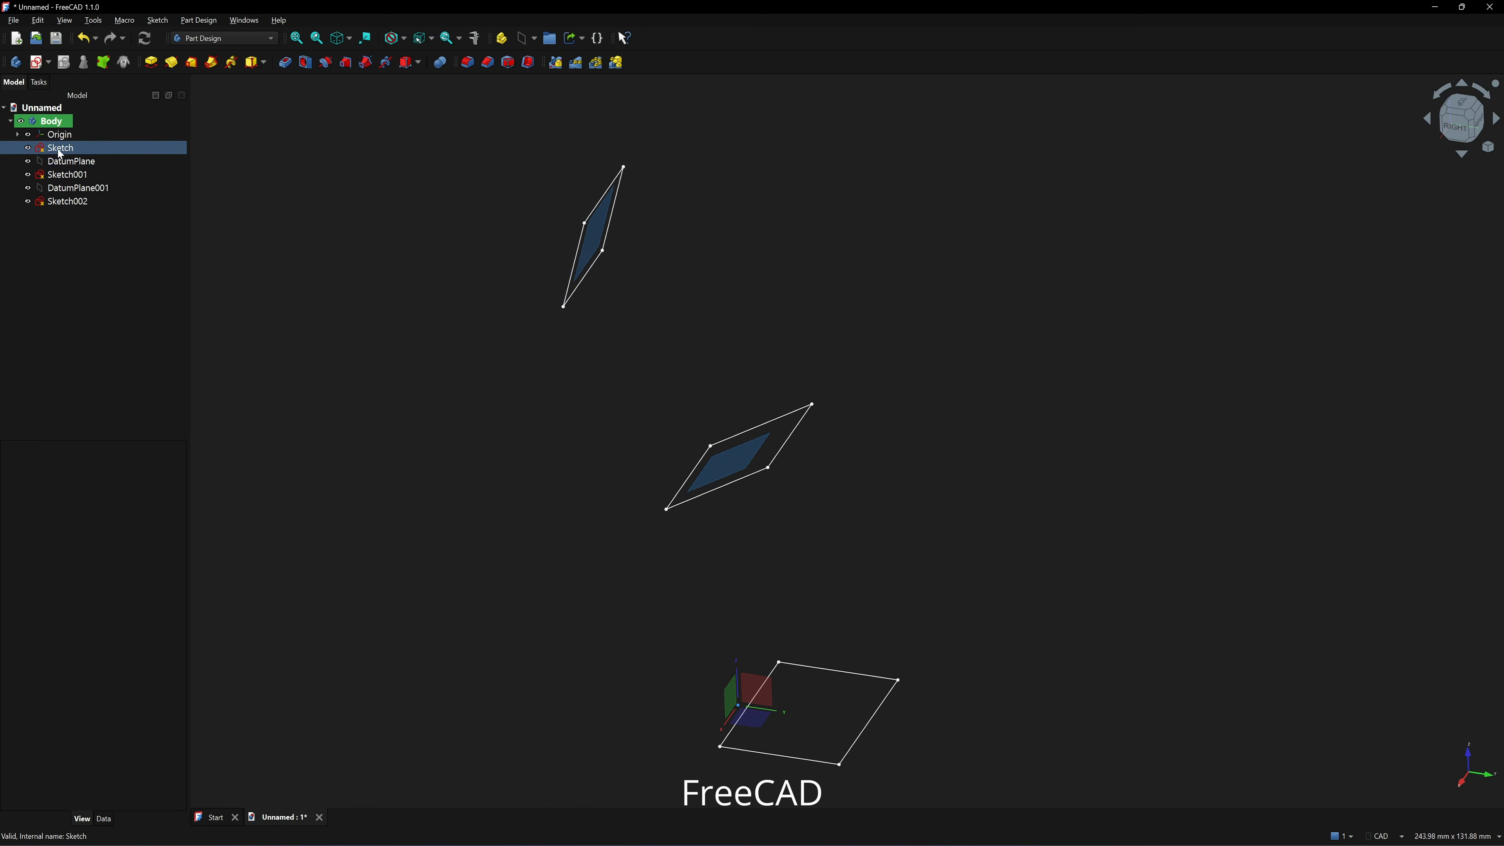
- Switch to FreeCAD, preview an additive loft from Sketch through Sketch001 and Sketch002, and examine it from all sides
click(57, 148)
ctrl+click(67, 174)
ctrl+click(74, 188)
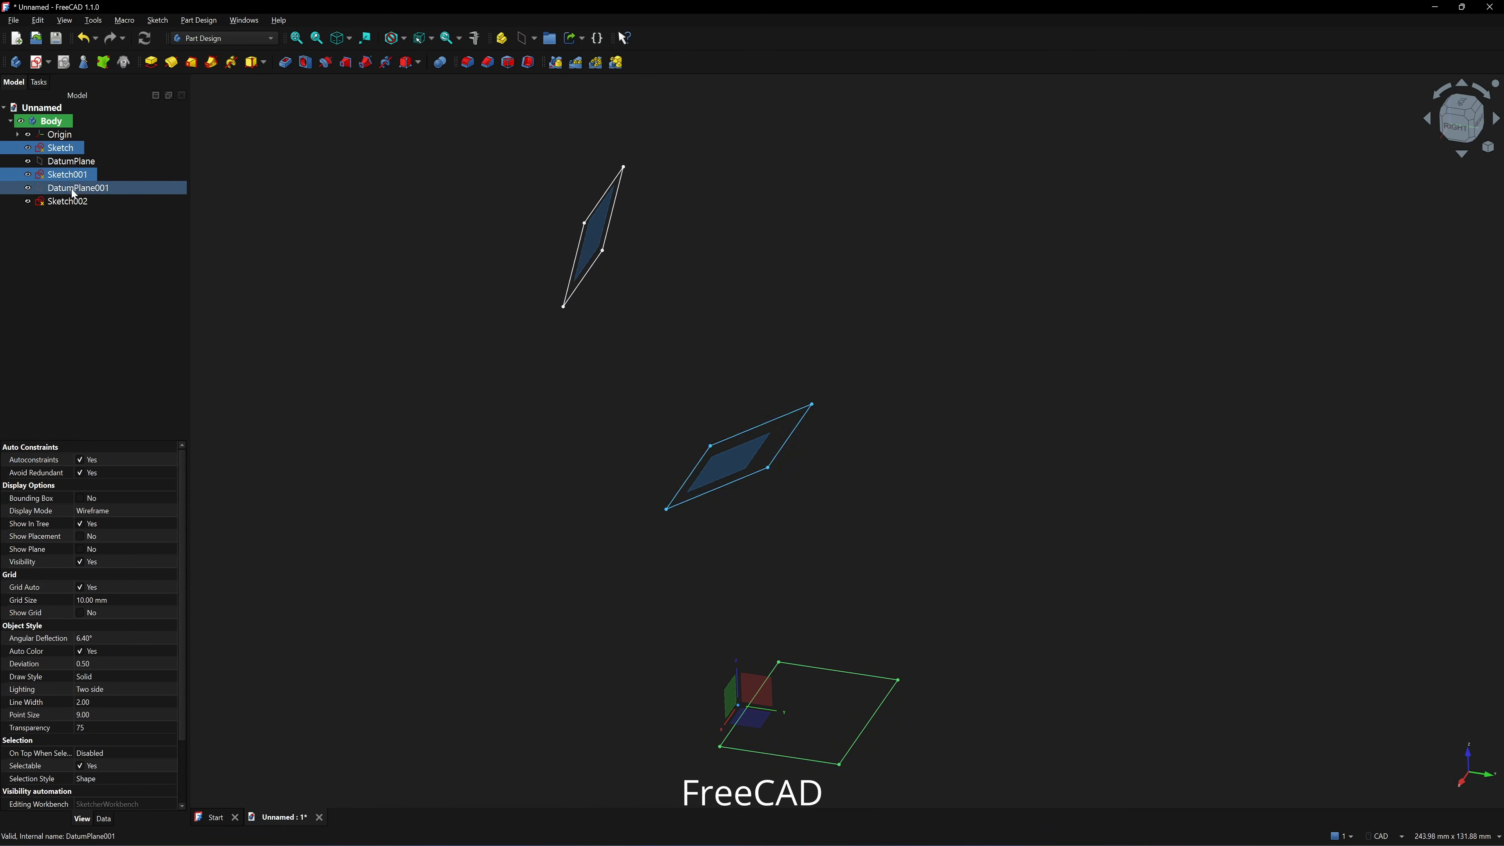
ctrl+click(74, 190)
ctrl+click(68, 201)
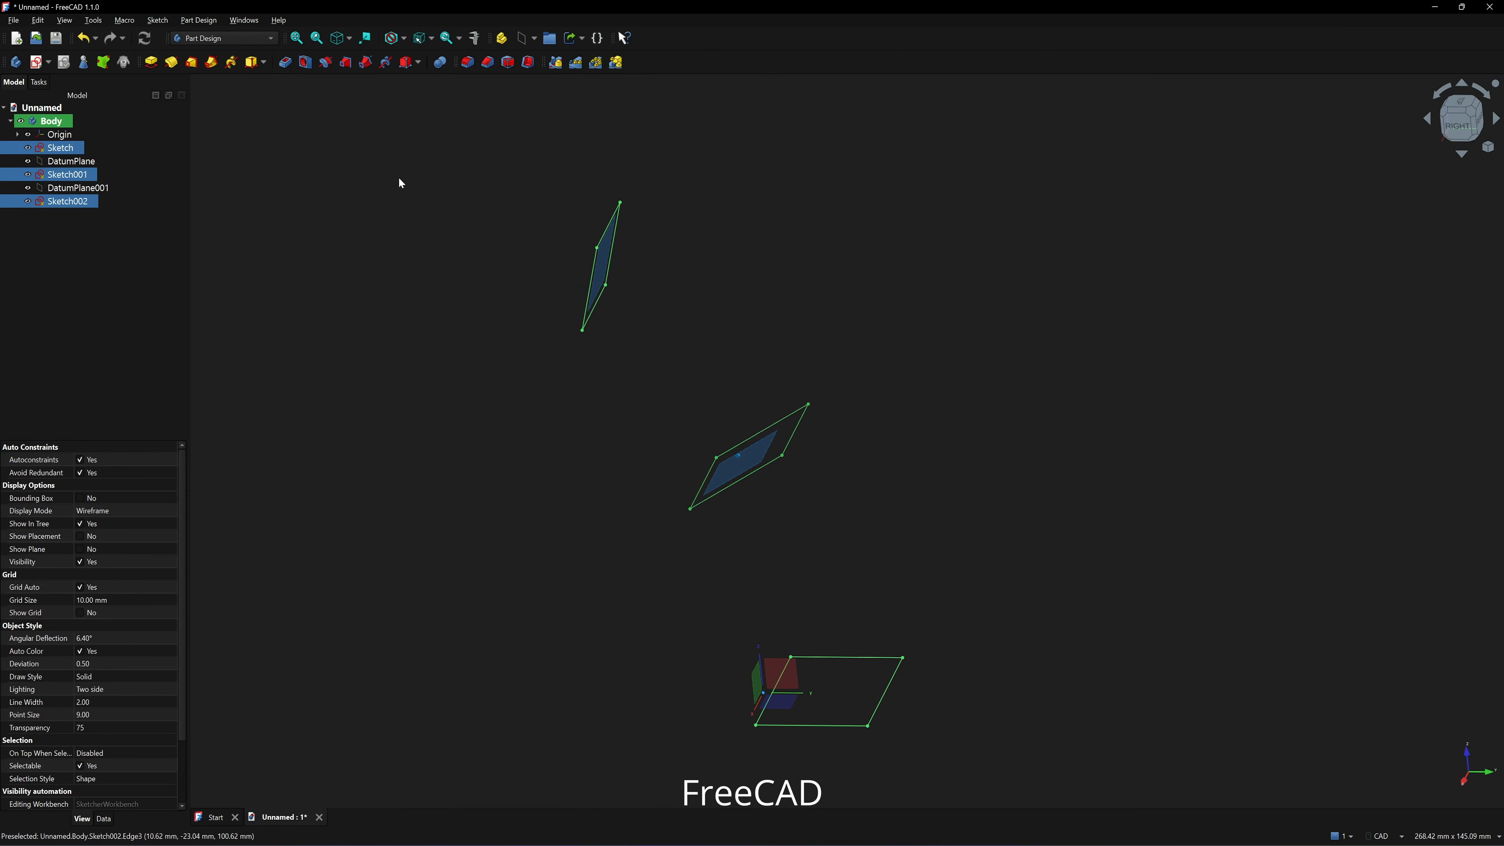
click(211, 61)
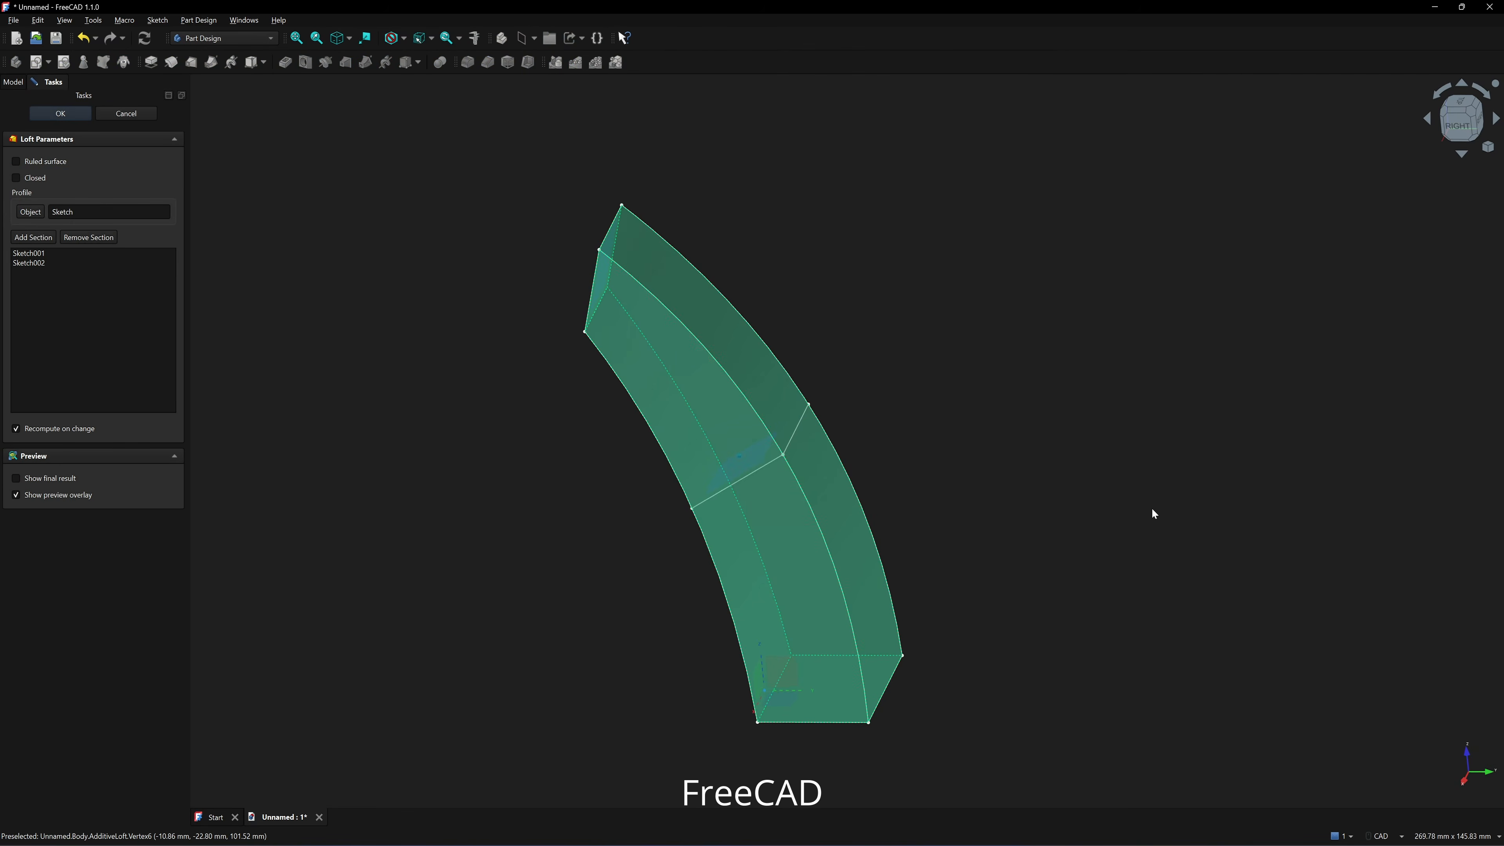
key(0)
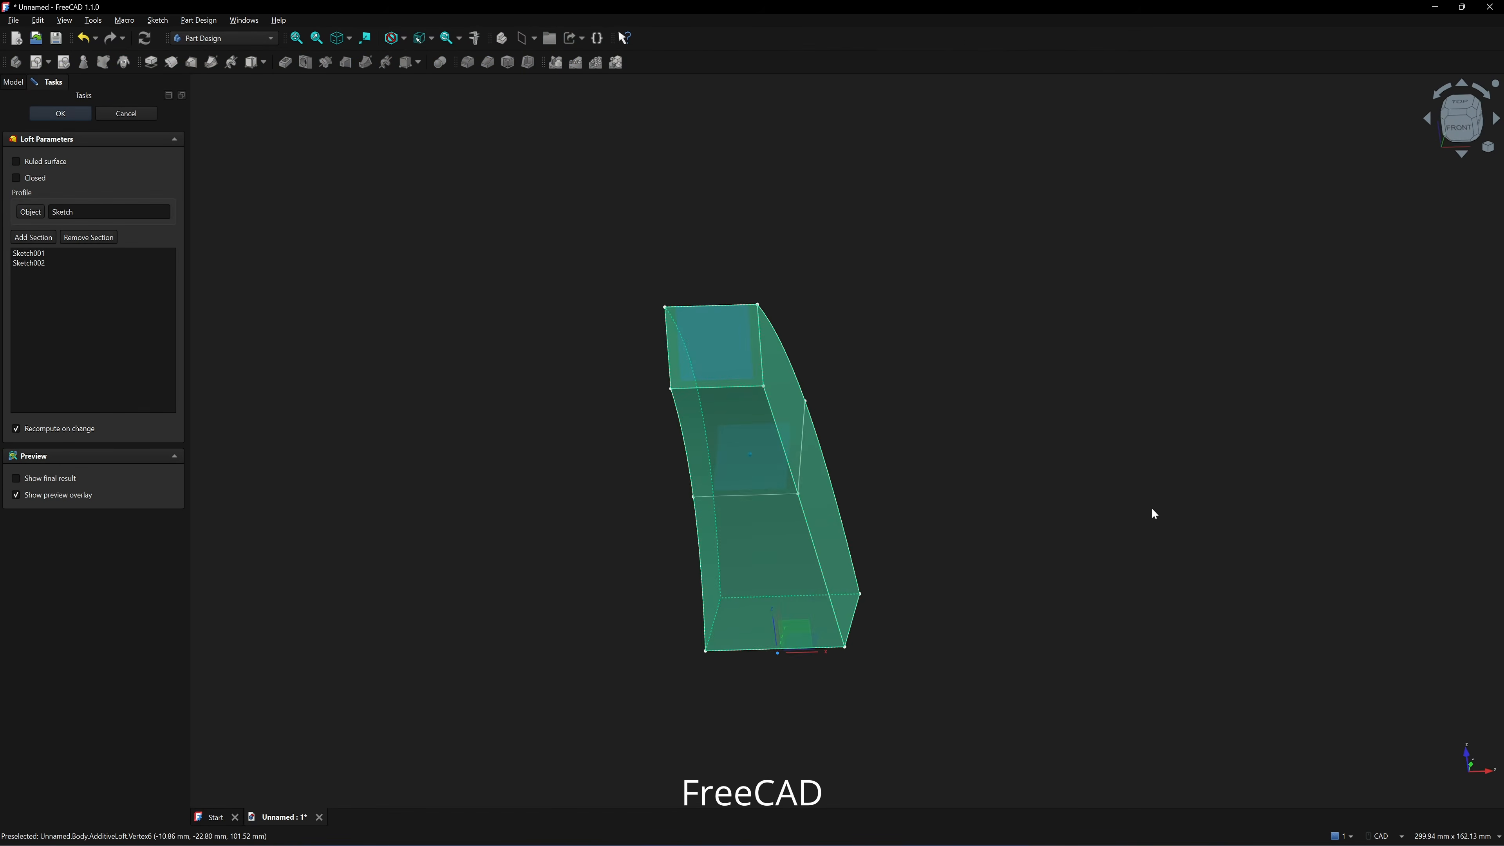
key(6)
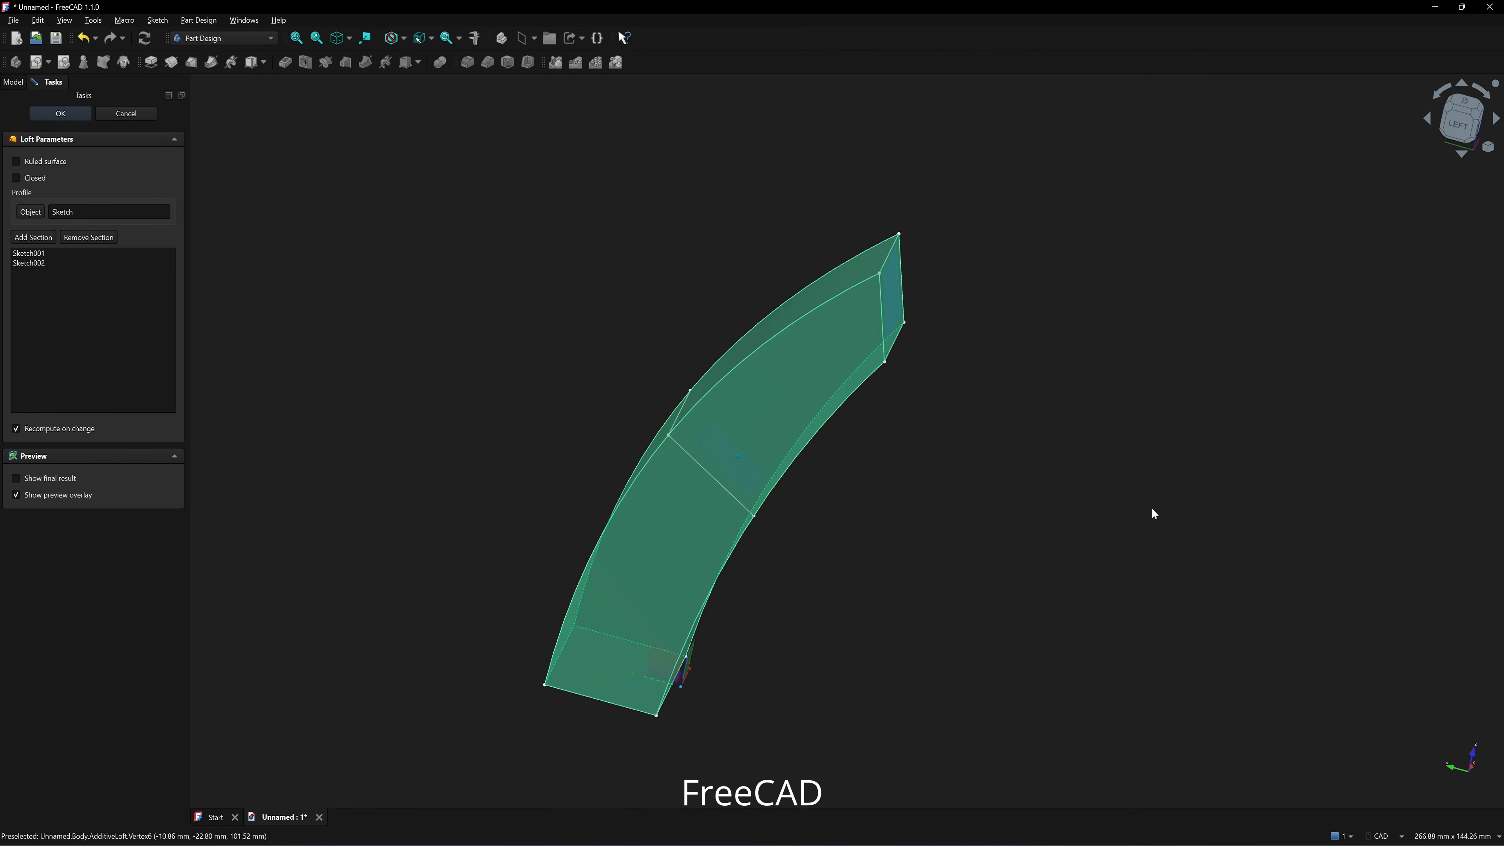
key(4)
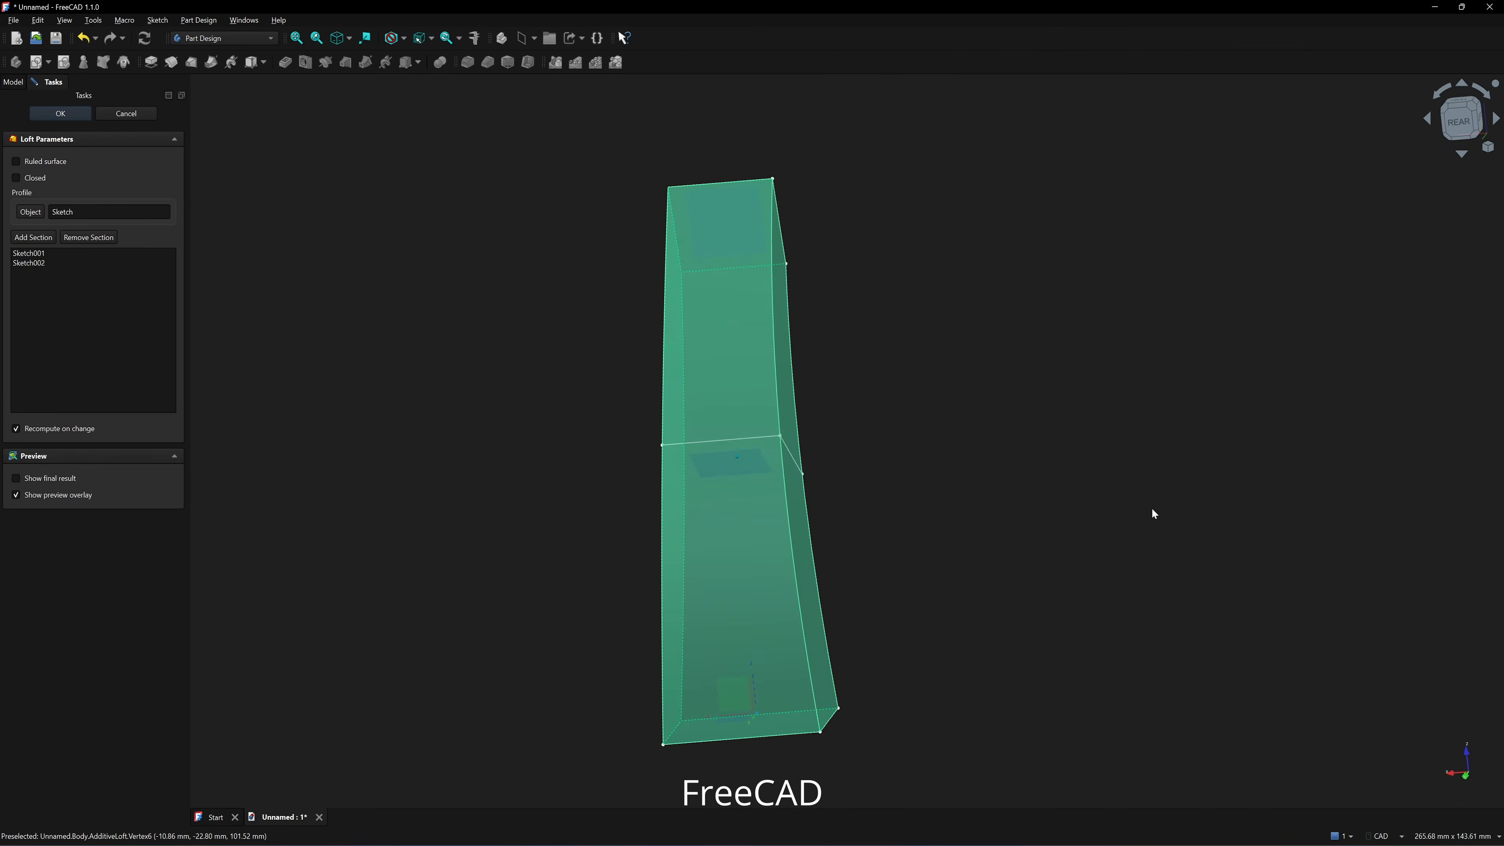
key(5)
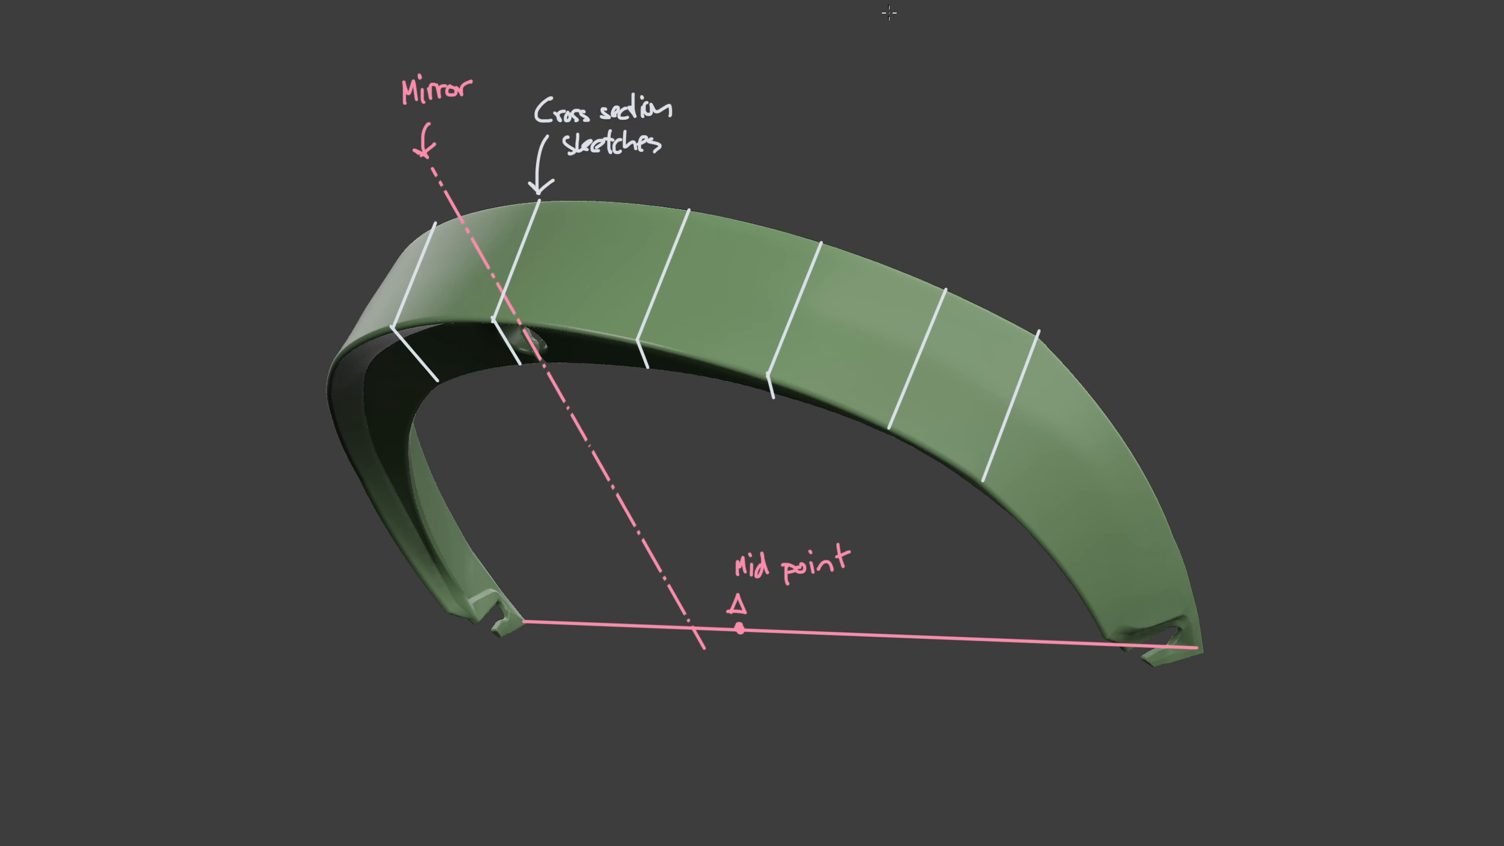
- On the annotated spoiler image, draw two opposite arrows along the edge above Sec 1 and start the label "Contineous."
drag(765, 217, 736, 206)
drag(751, 199, 749, 217)
drag(781, 219, 809, 224)
drag(791, 214, 799, 230)
drag(798, 176, 801, 190)
drag(806, 184, 808, 184)
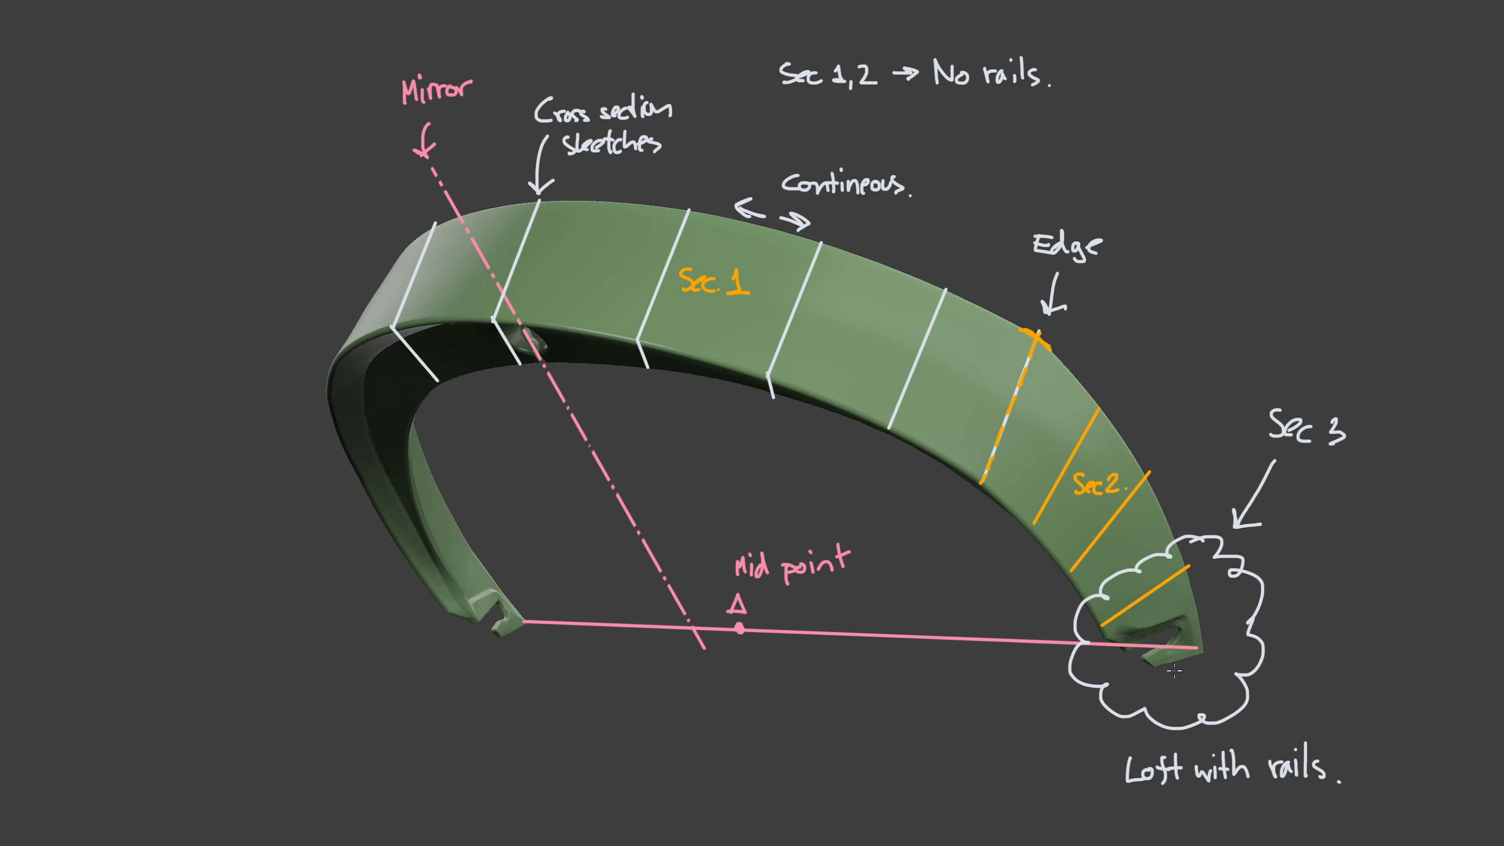
drag(52, 135, 41, 408)
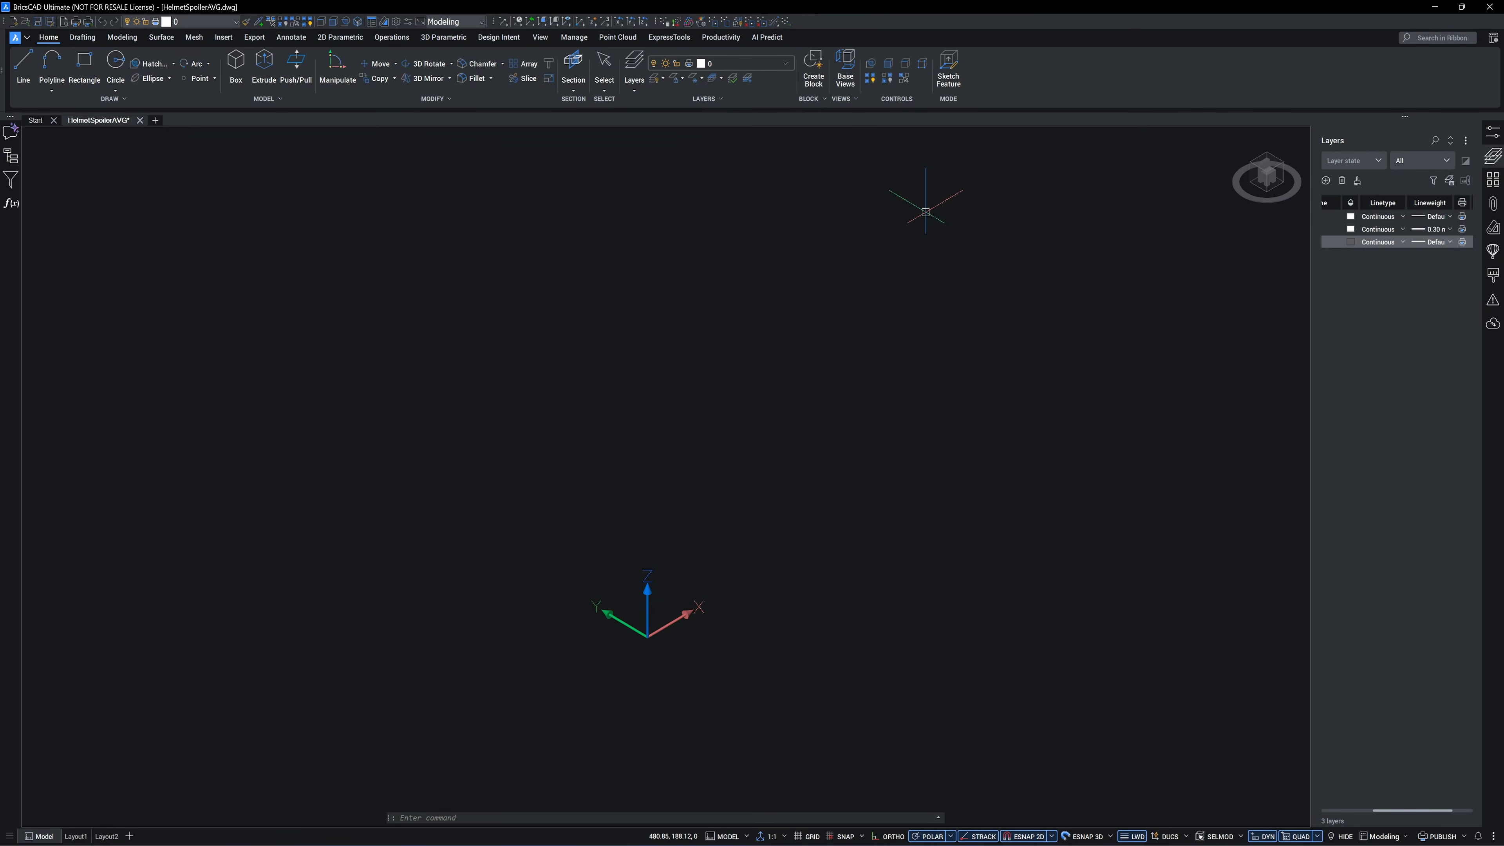
- Switch to BricsCAD and attach the AVG Spoiler.las point cloud at 0,0,0 with scale 1 and rotation 0
click(664, 22)
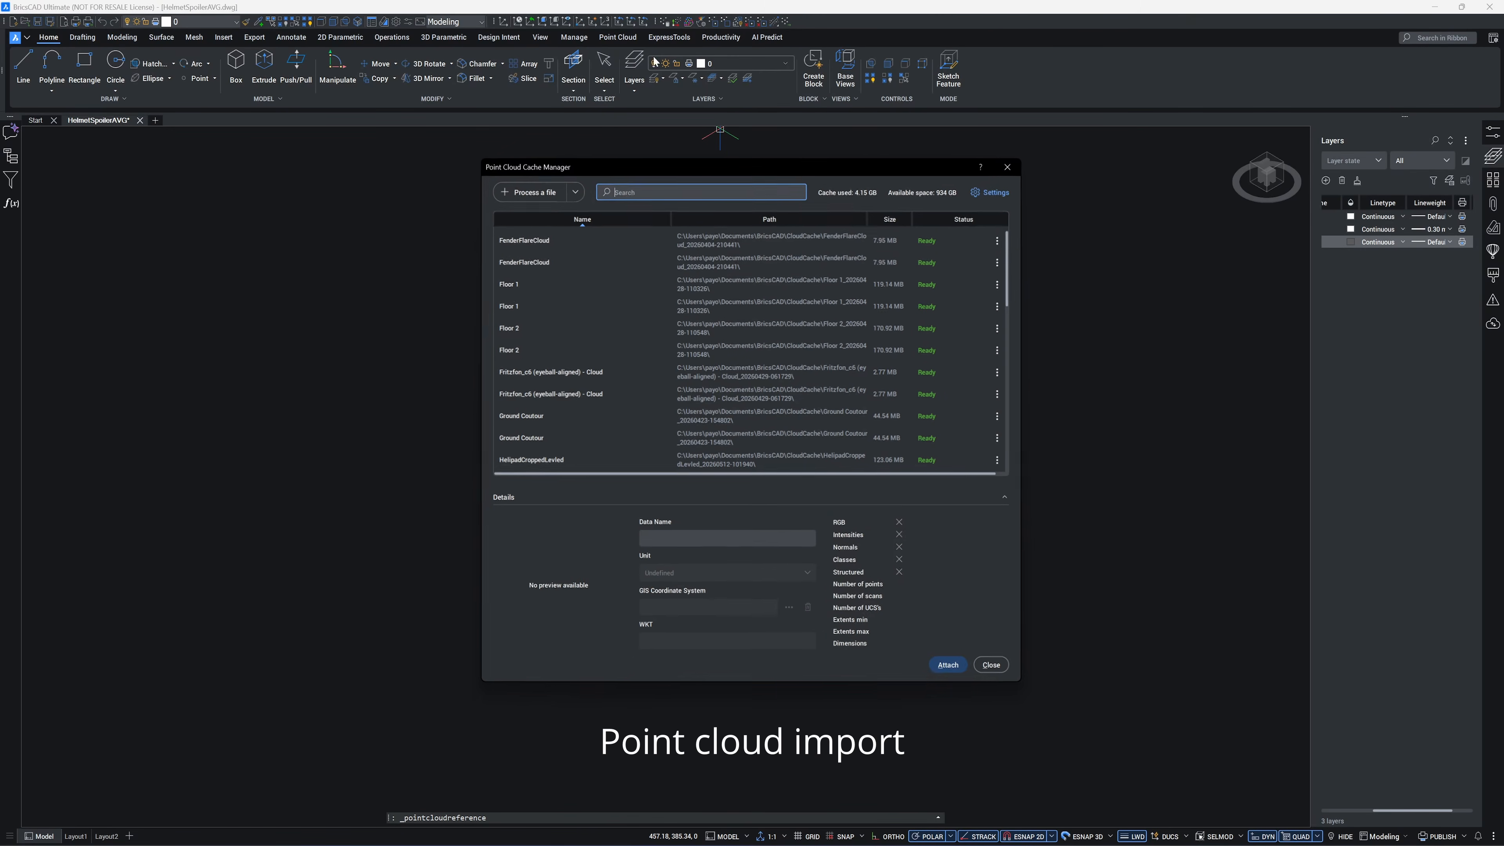
click(526, 187)
click(1148, 589)
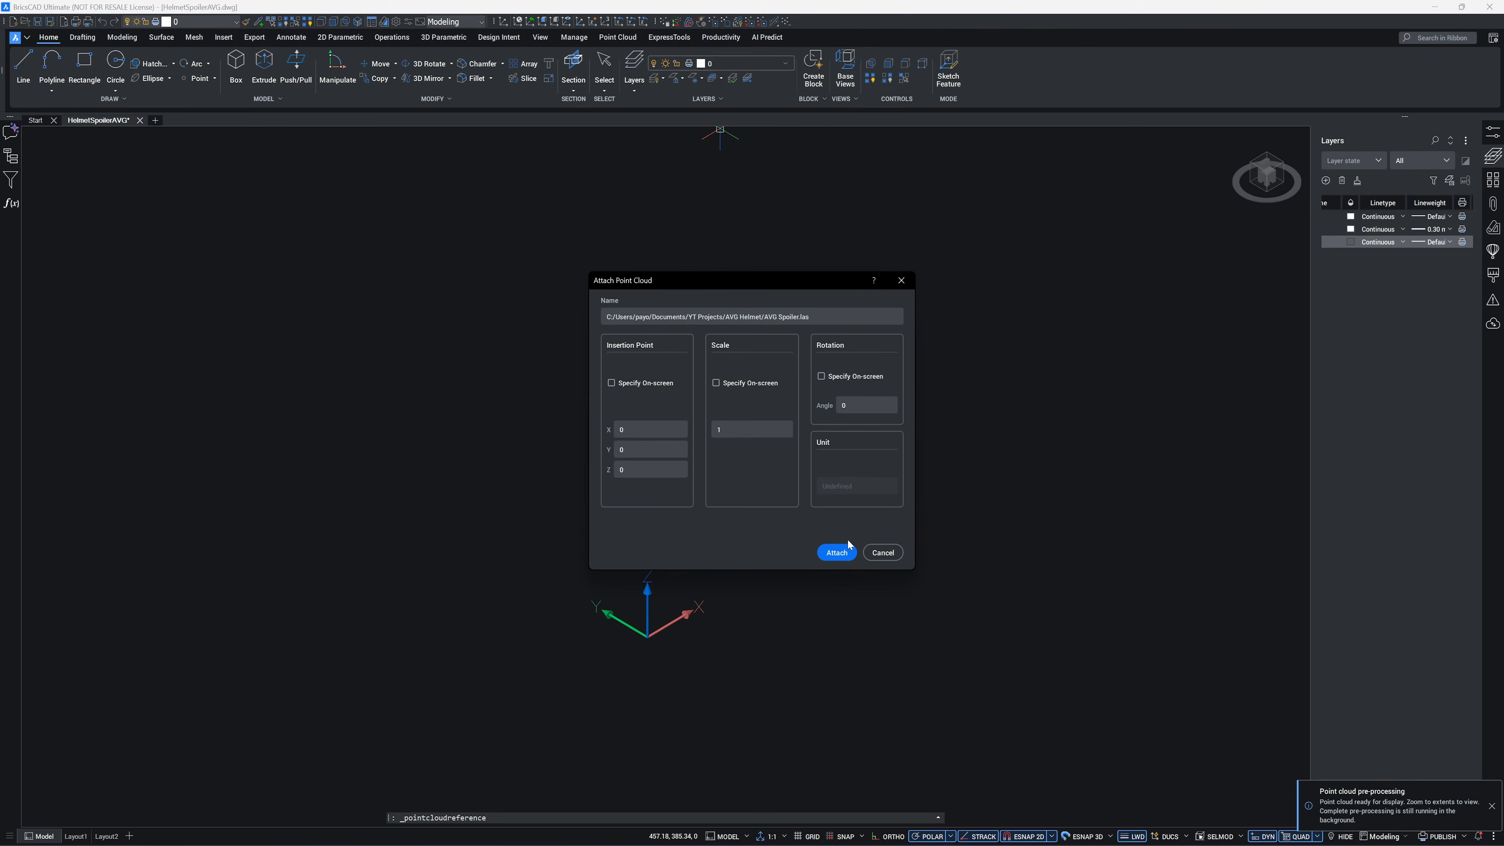
click(837, 553)
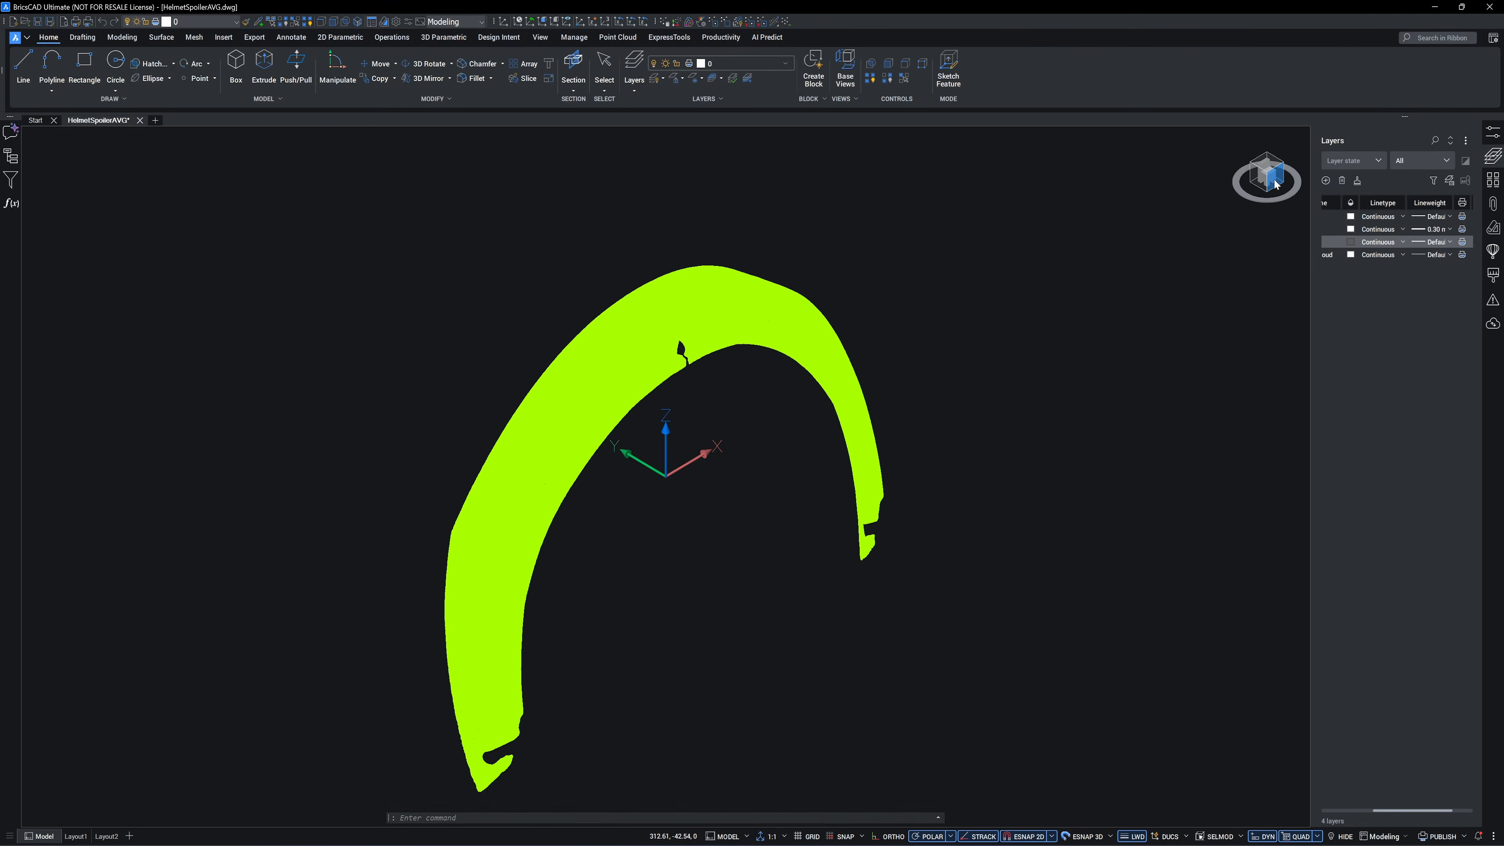
- Rotate the spoiler point cloud in 3D so its U shape lies flat in the XY plane
click(1275, 185)
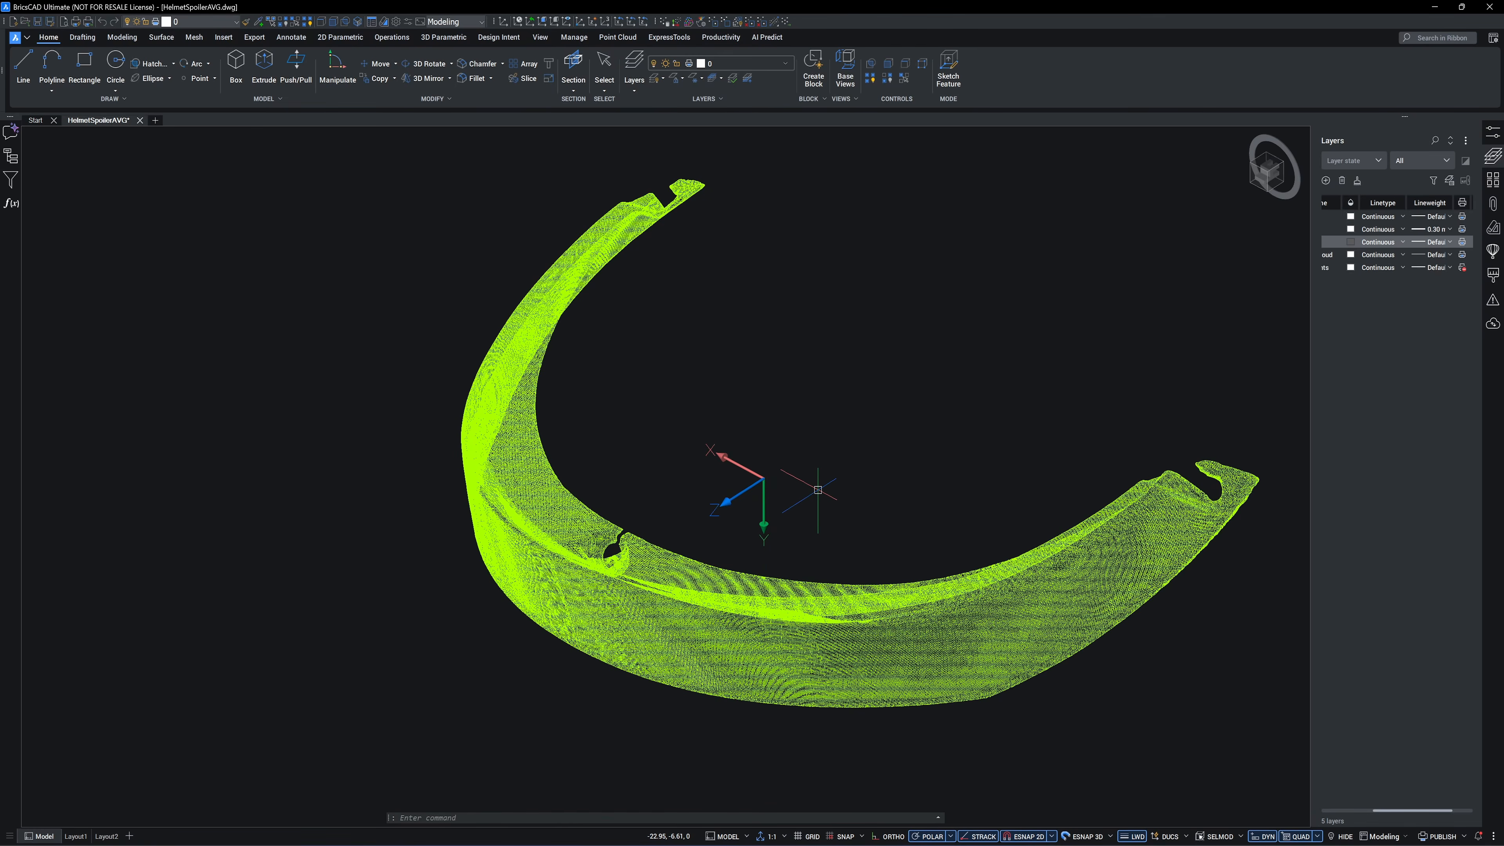
shift+middle_drag(818, 490, 1000, 385)
click(426, 63)
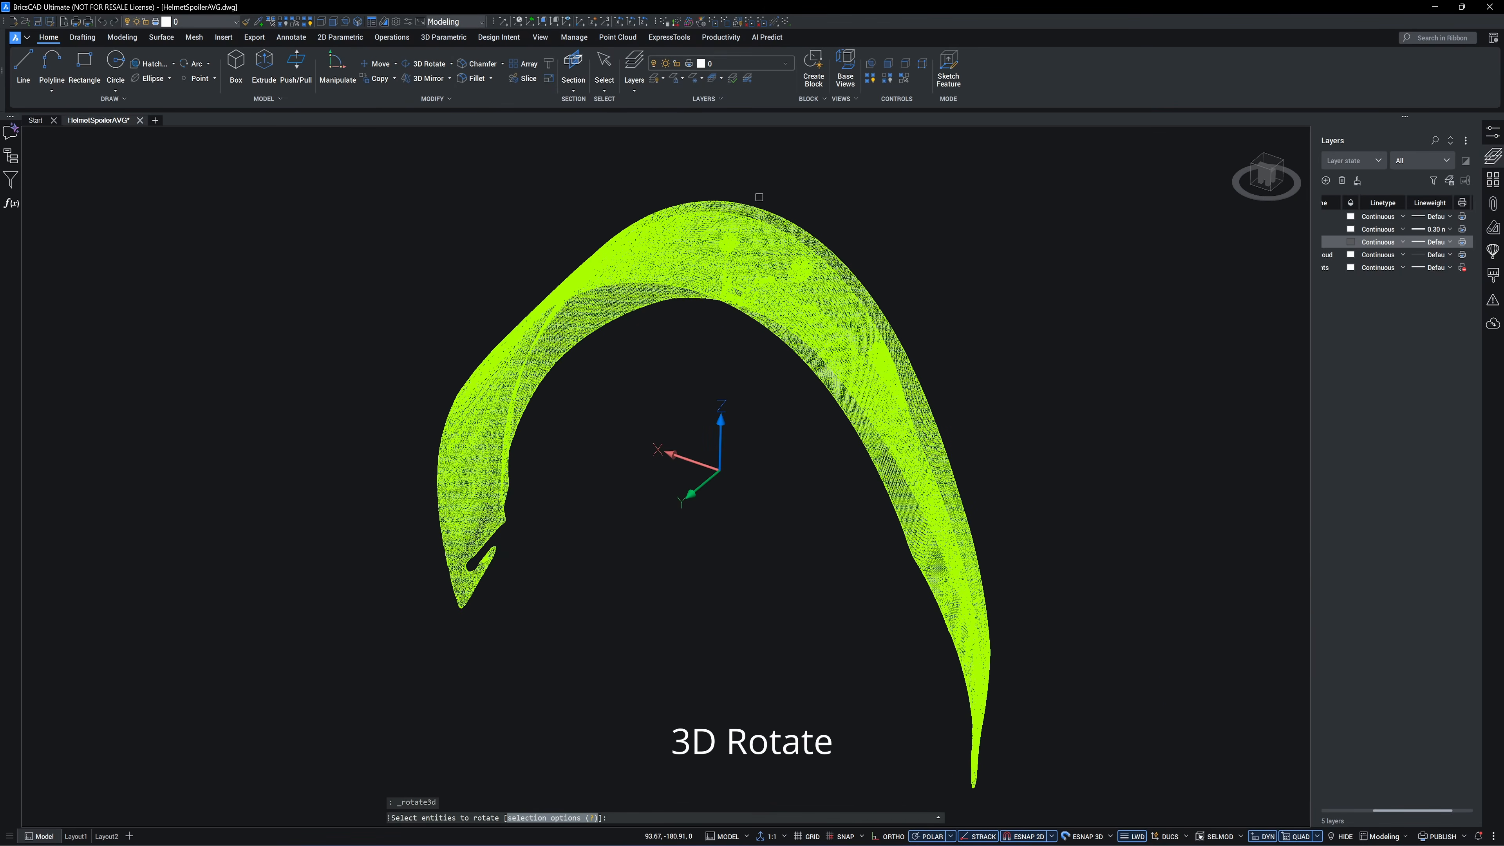
key(Return)
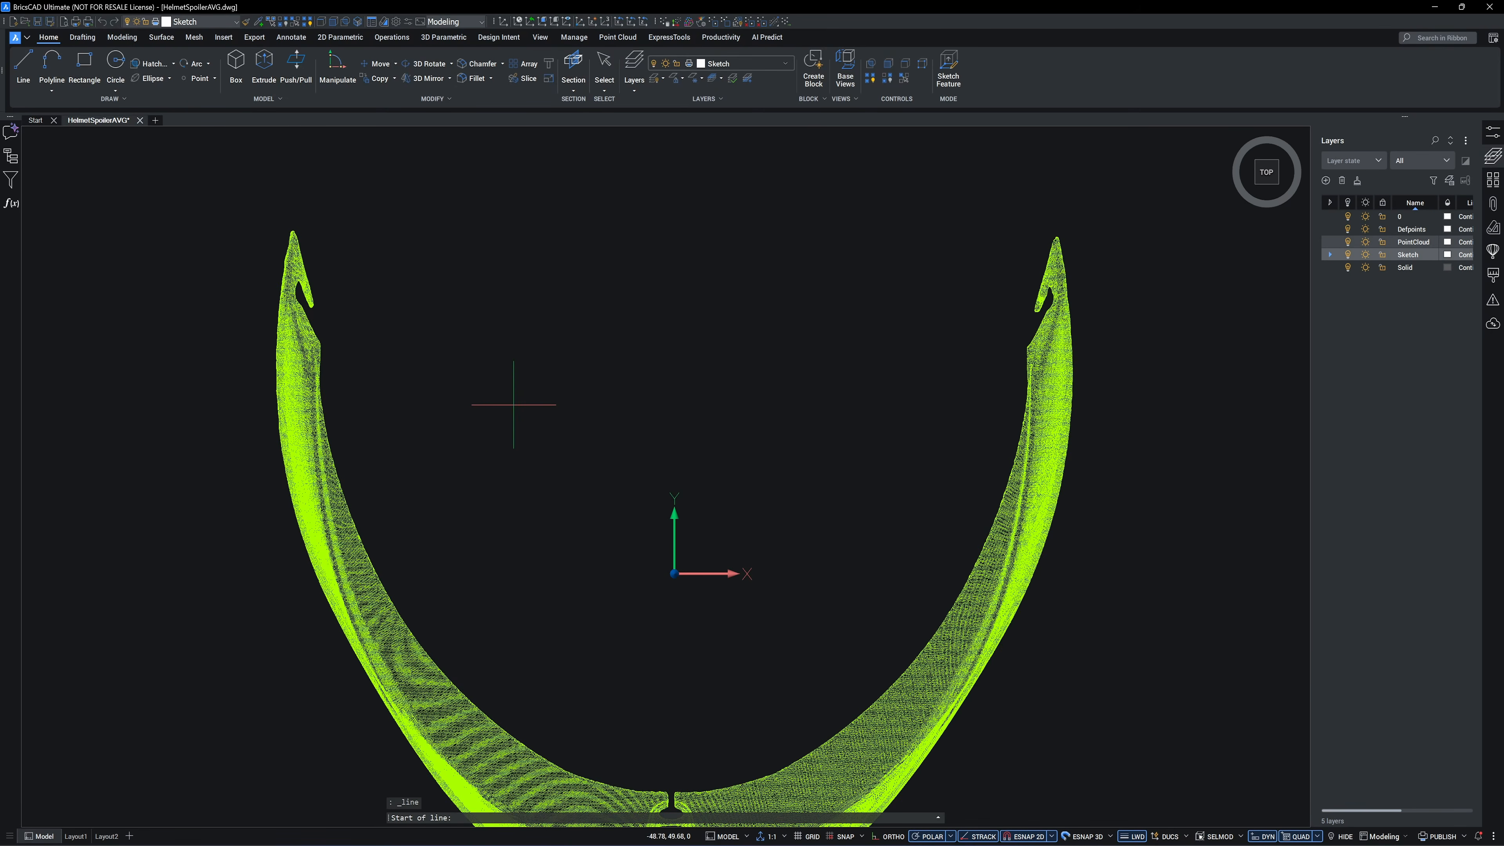
- Draw a horizontal reference line above the origin, between the two arms of the point cloud
text(l)
key(Return)
click(478, 397)
click(841, 396)
key(Return)
- Draw a line connecting the outermost tips of the point cloud's two arms
key(Return)
scroll(288, 224, up, 10)
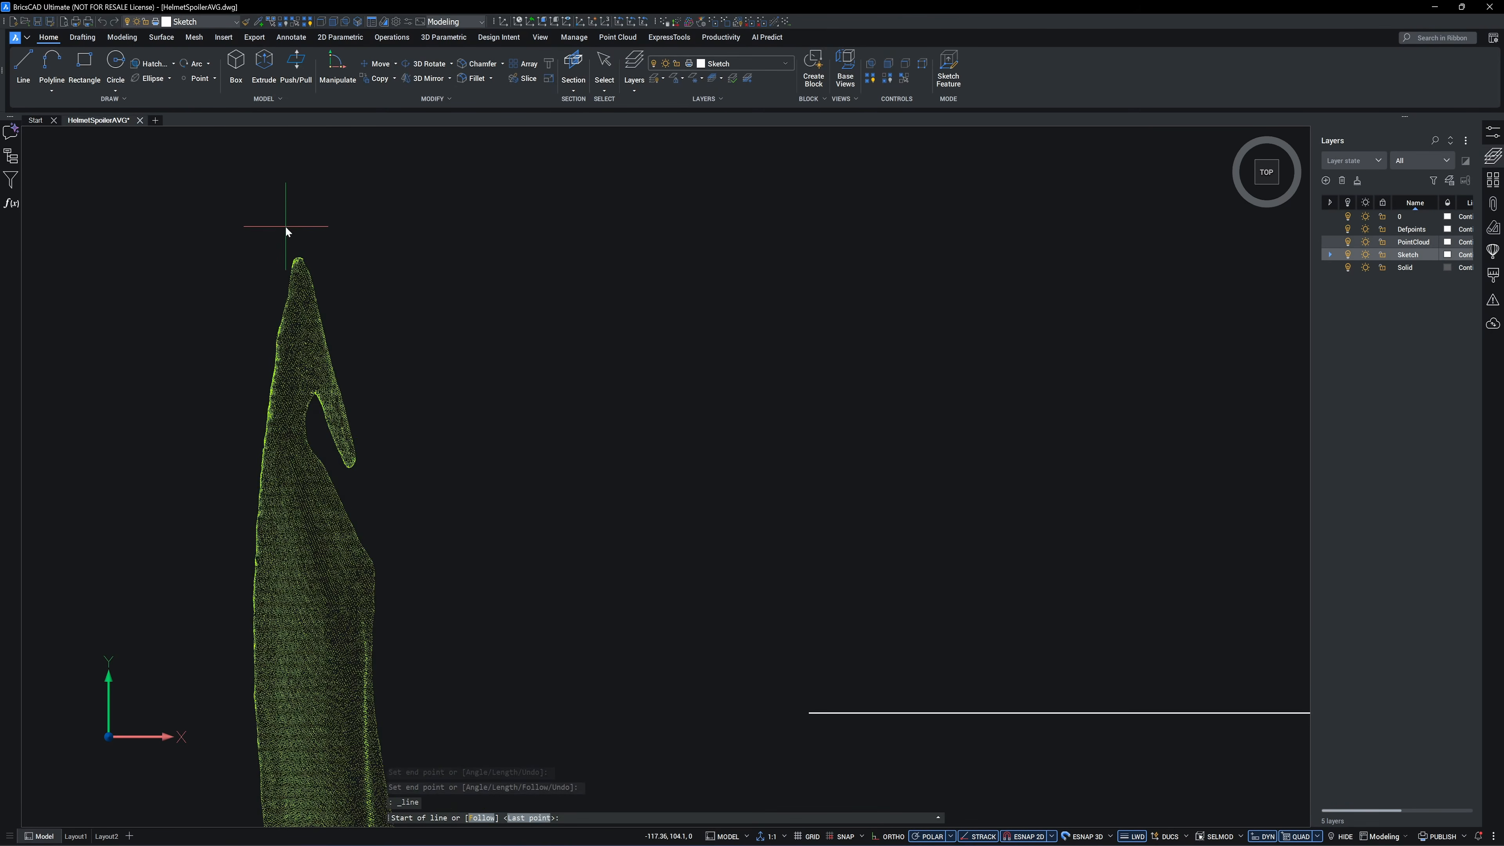
click(326, 289)
scroll(326, 289, down, 9)
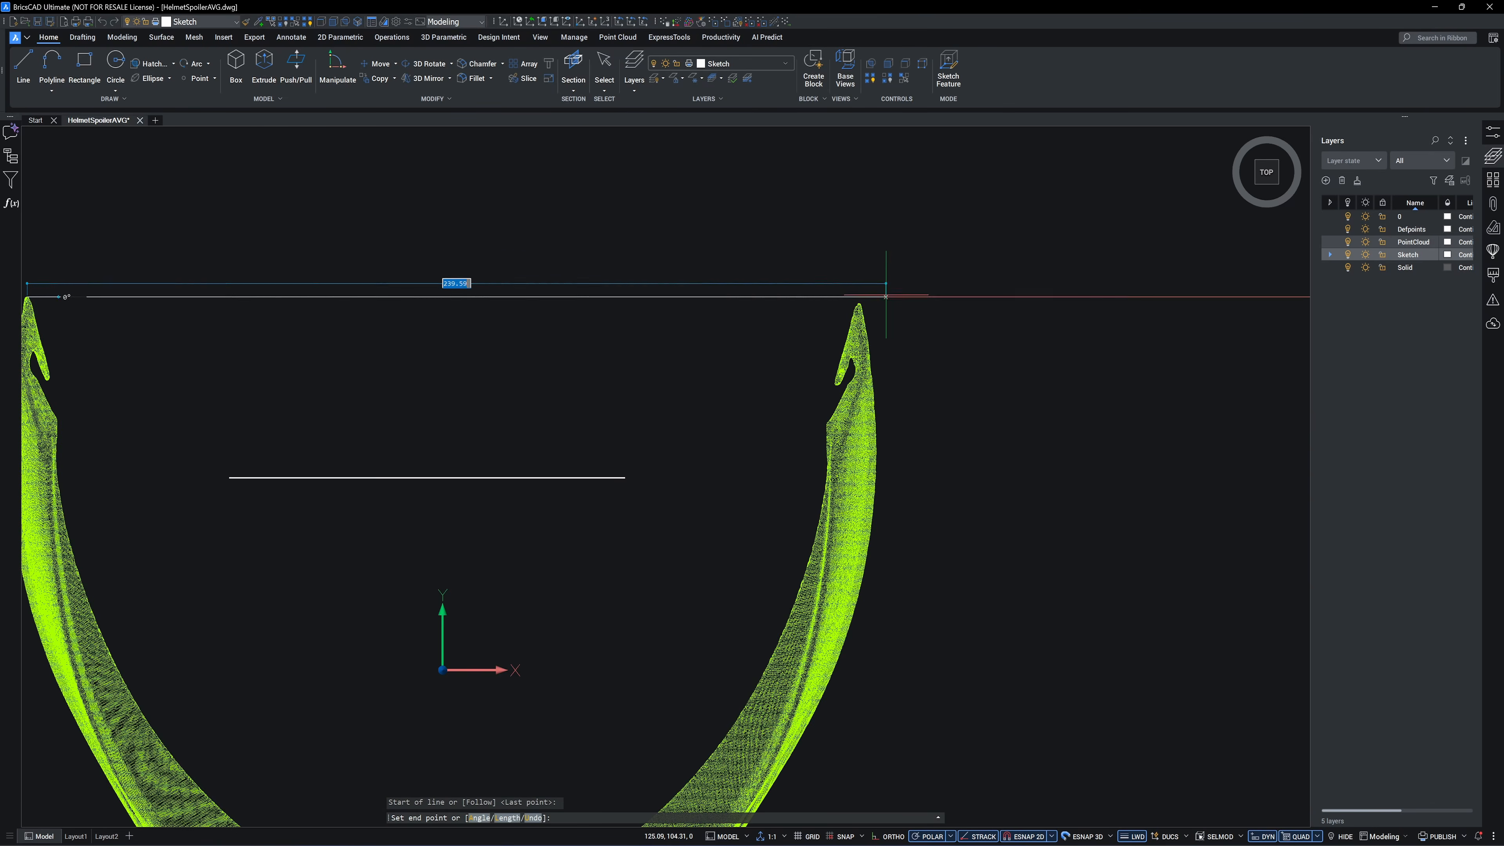
scroll(886, 296, up, 4)
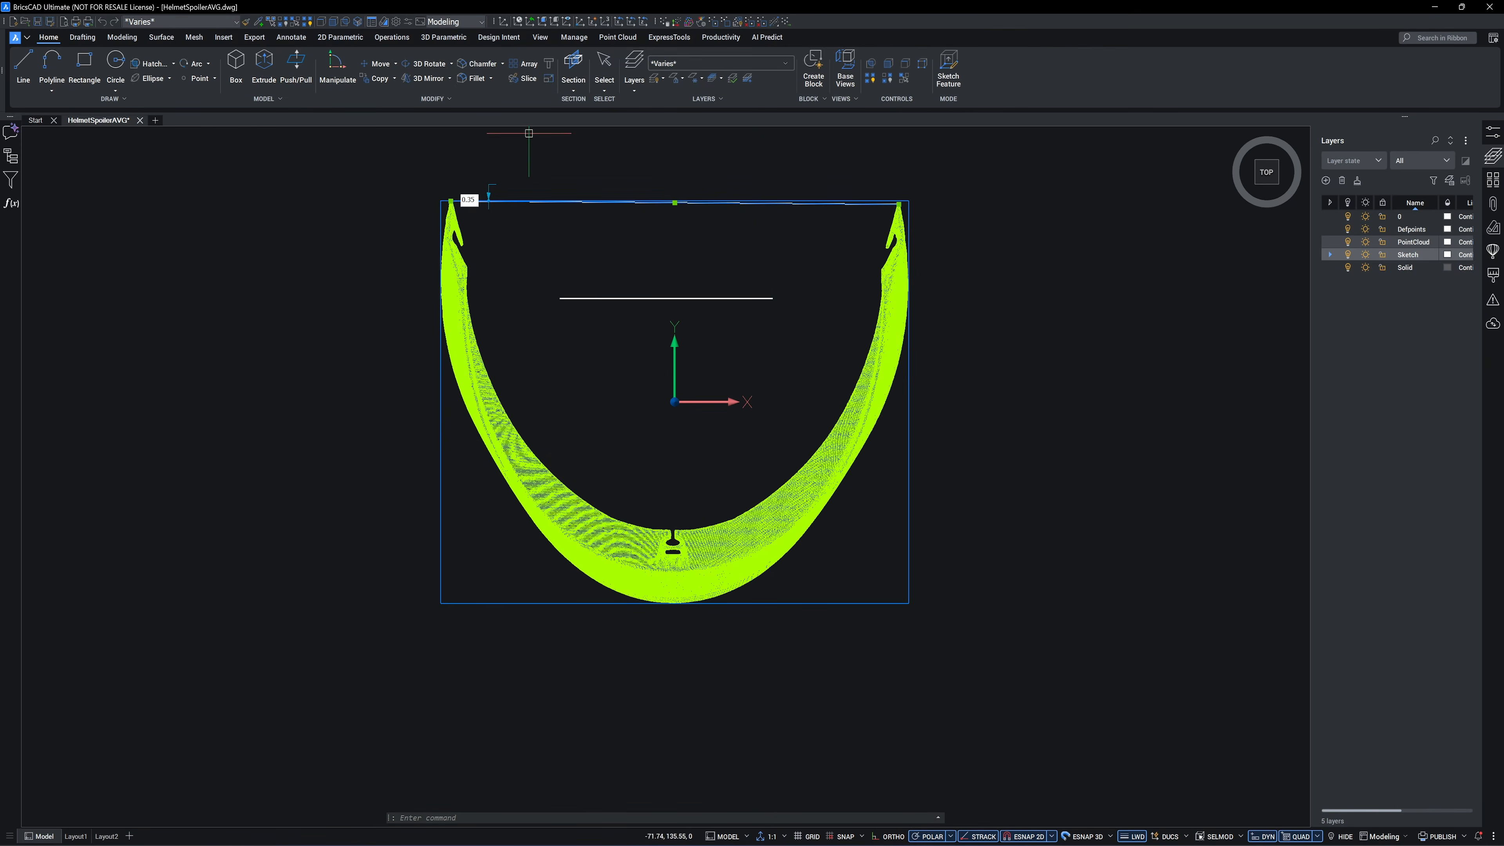
- Align the point cloud and its tip-to-tip line to the horizontal reference line, using two source and destination point pairs
click(595, 99)
click(506, 119)
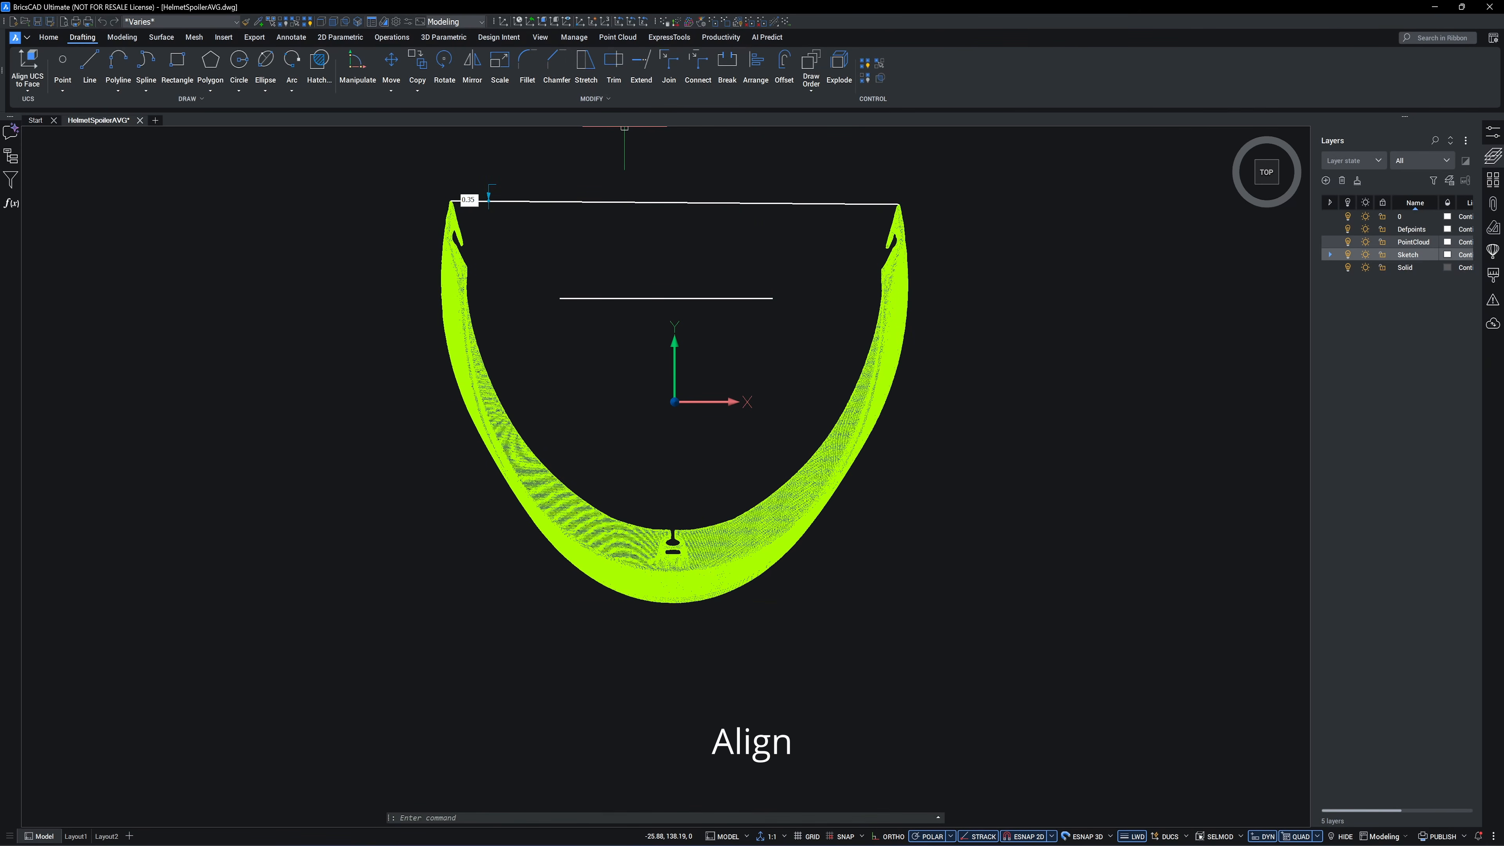
scroll(874, 210, up, 4)
click(970, 191)
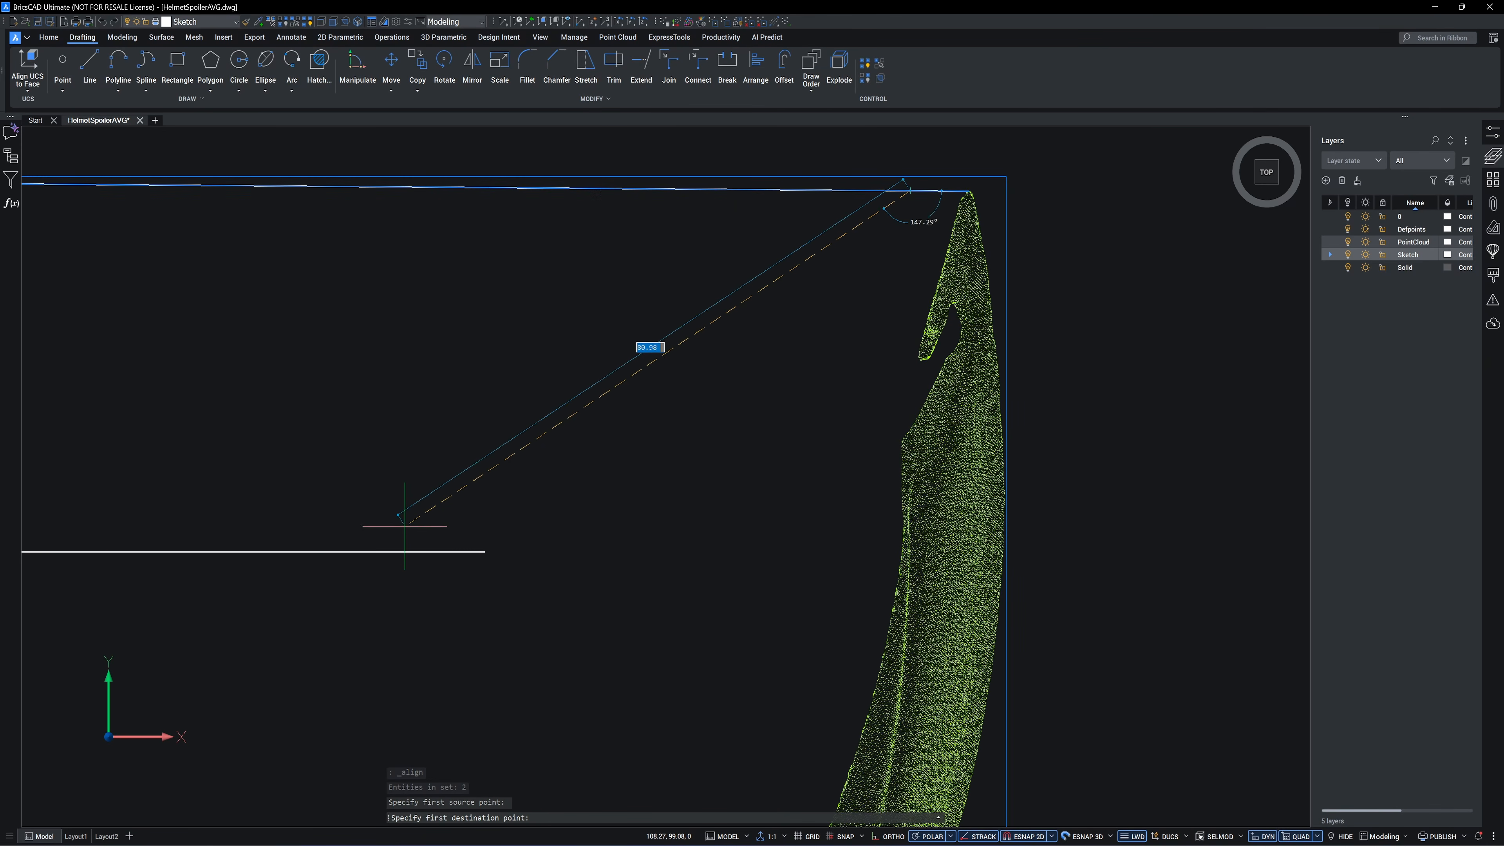
click(413, 551)
scroll(480, 358, down, 3)
middle_drag(461, 349, 1113, 349)
scroll(580, 270, up, 3)
click(580, 269)
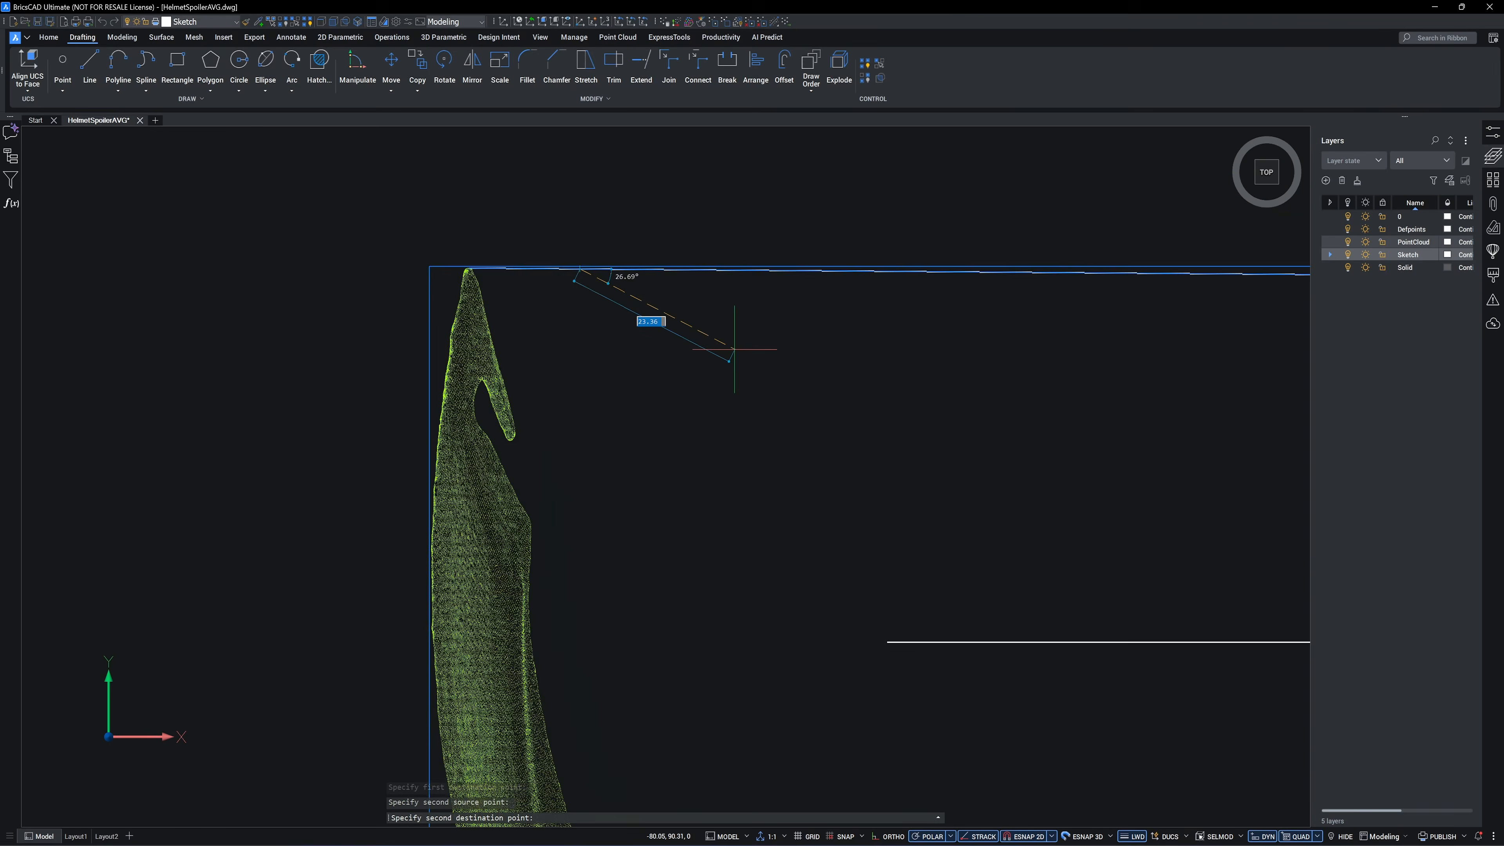
scroll(735, 349, down, 1)
middle_drag(734, 349, 428, 223)
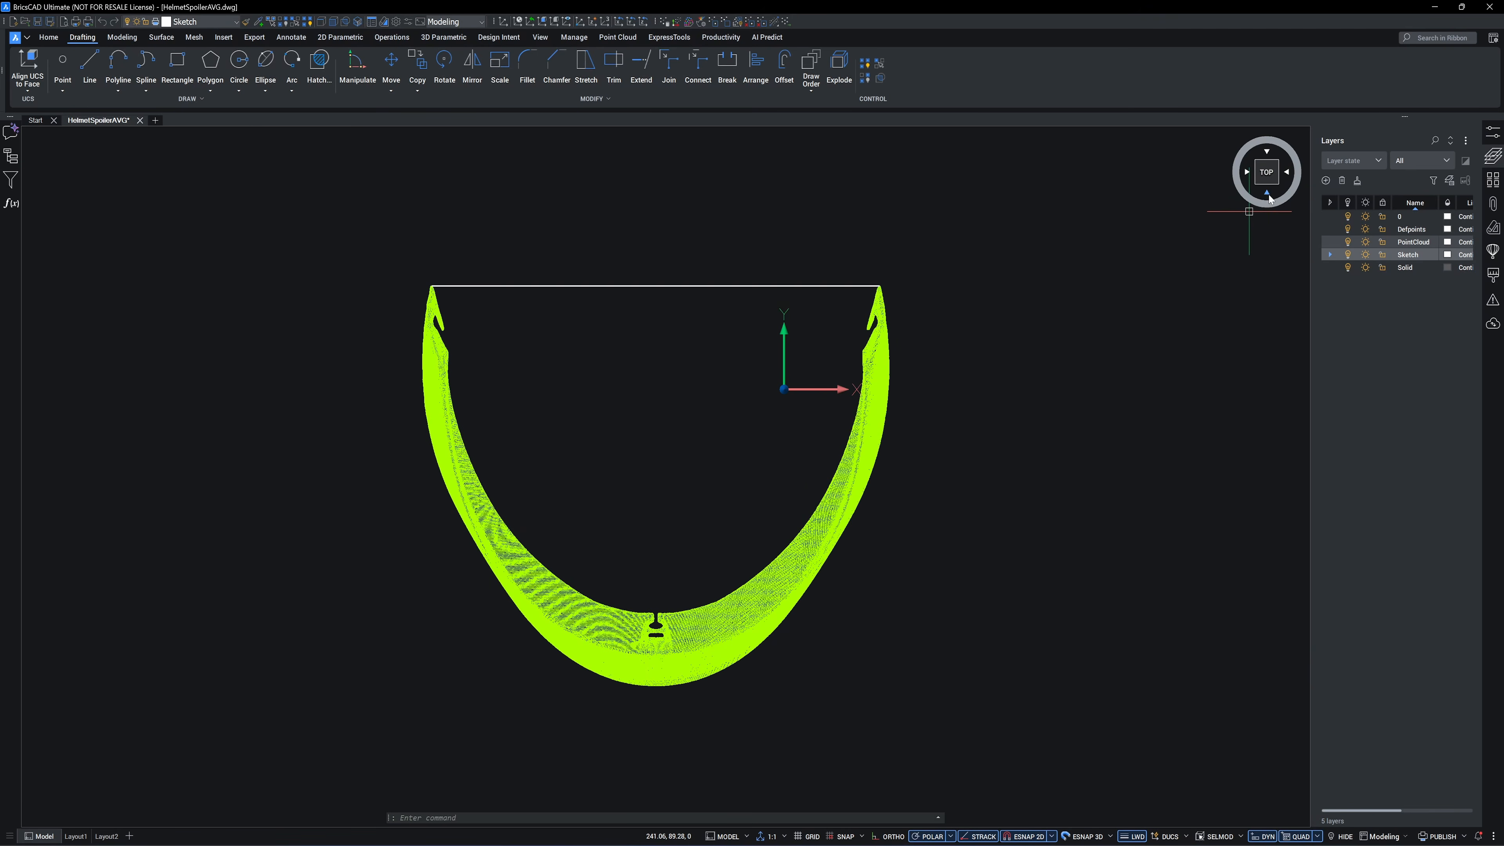
- In the front view, draw a reference line and align the point cloud and its tip line to it
click(1265, 196)
click(90, 66)
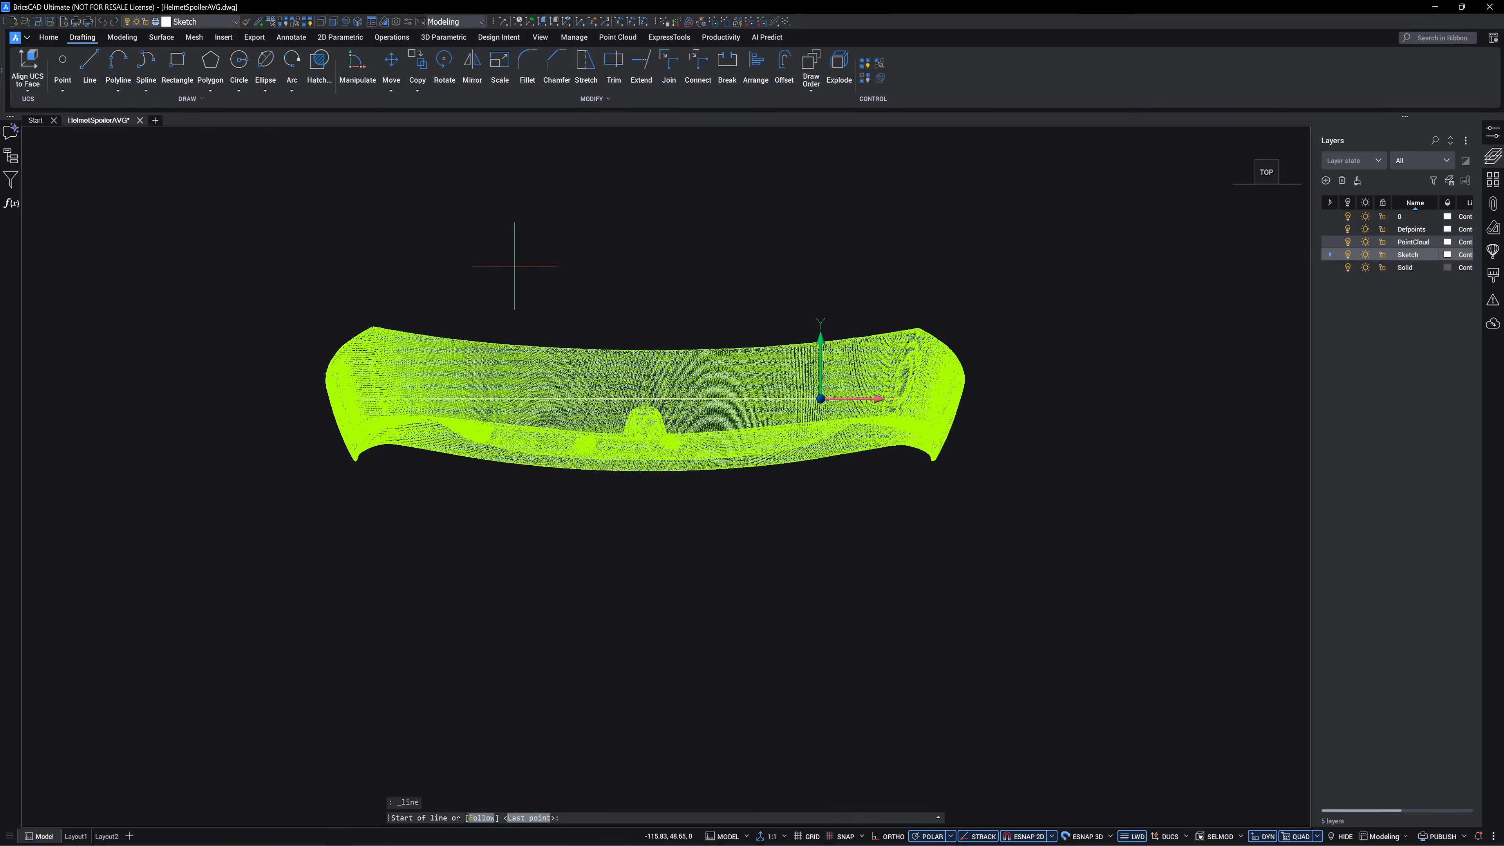
click(497, 258)
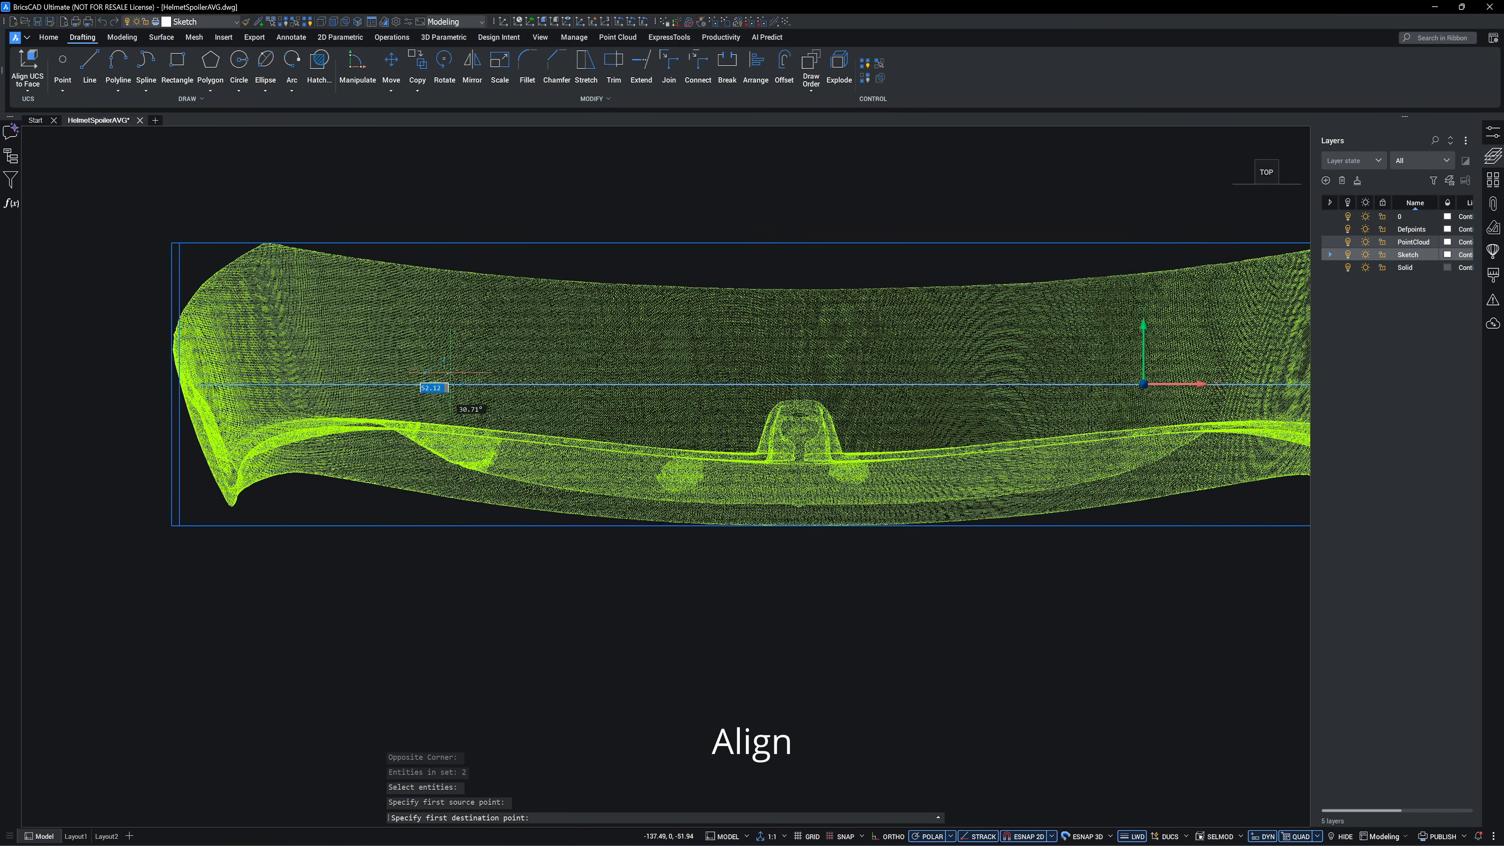
scroll(541, 218, down, 2)
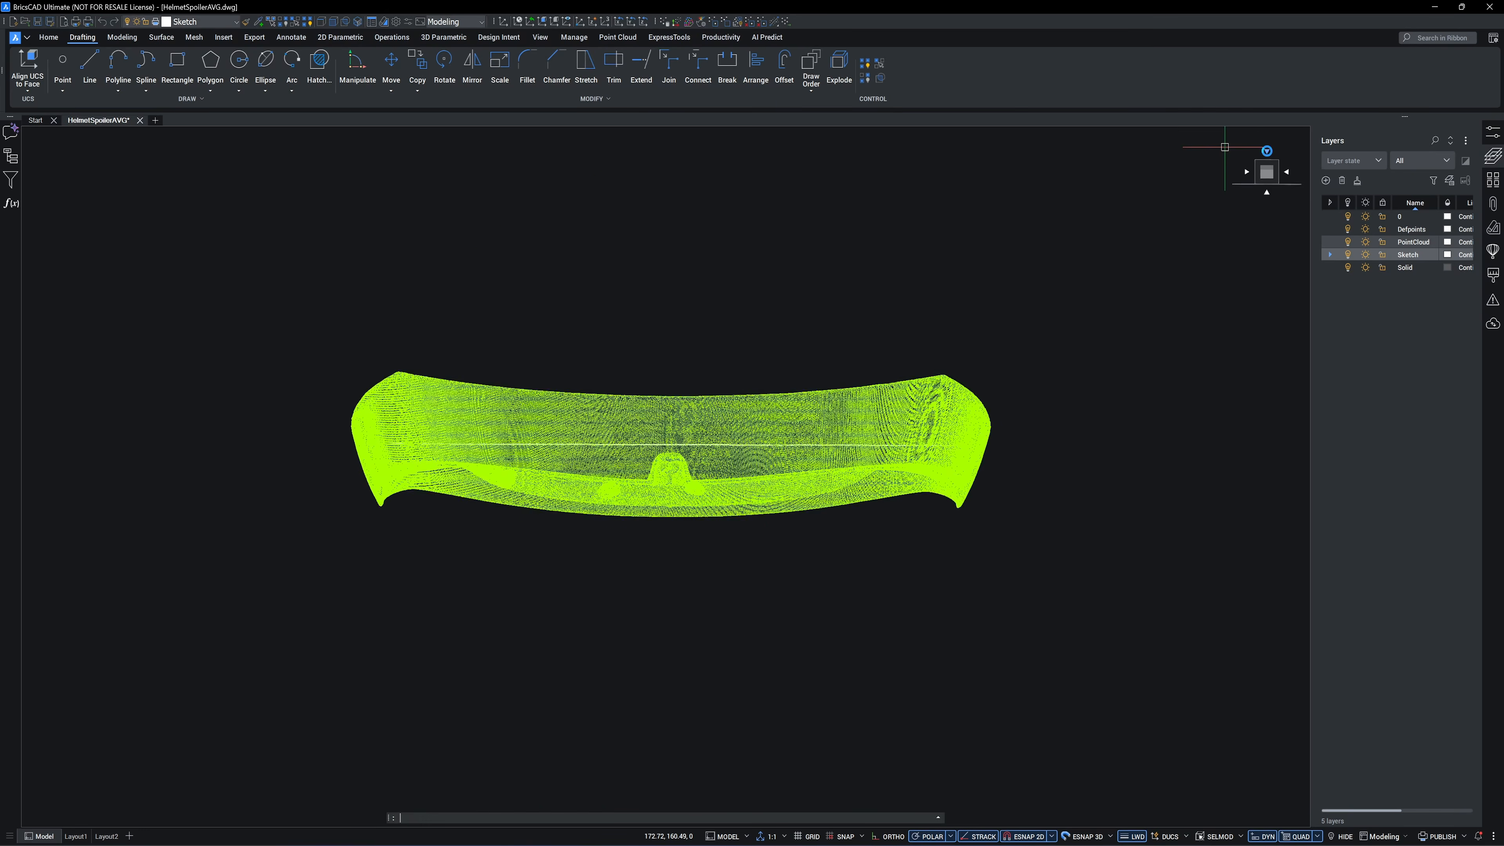
- Draw a perpendicular centre line from the midpoint of the tip line through the notch in the middle of the spoiler
click(1266, 148)
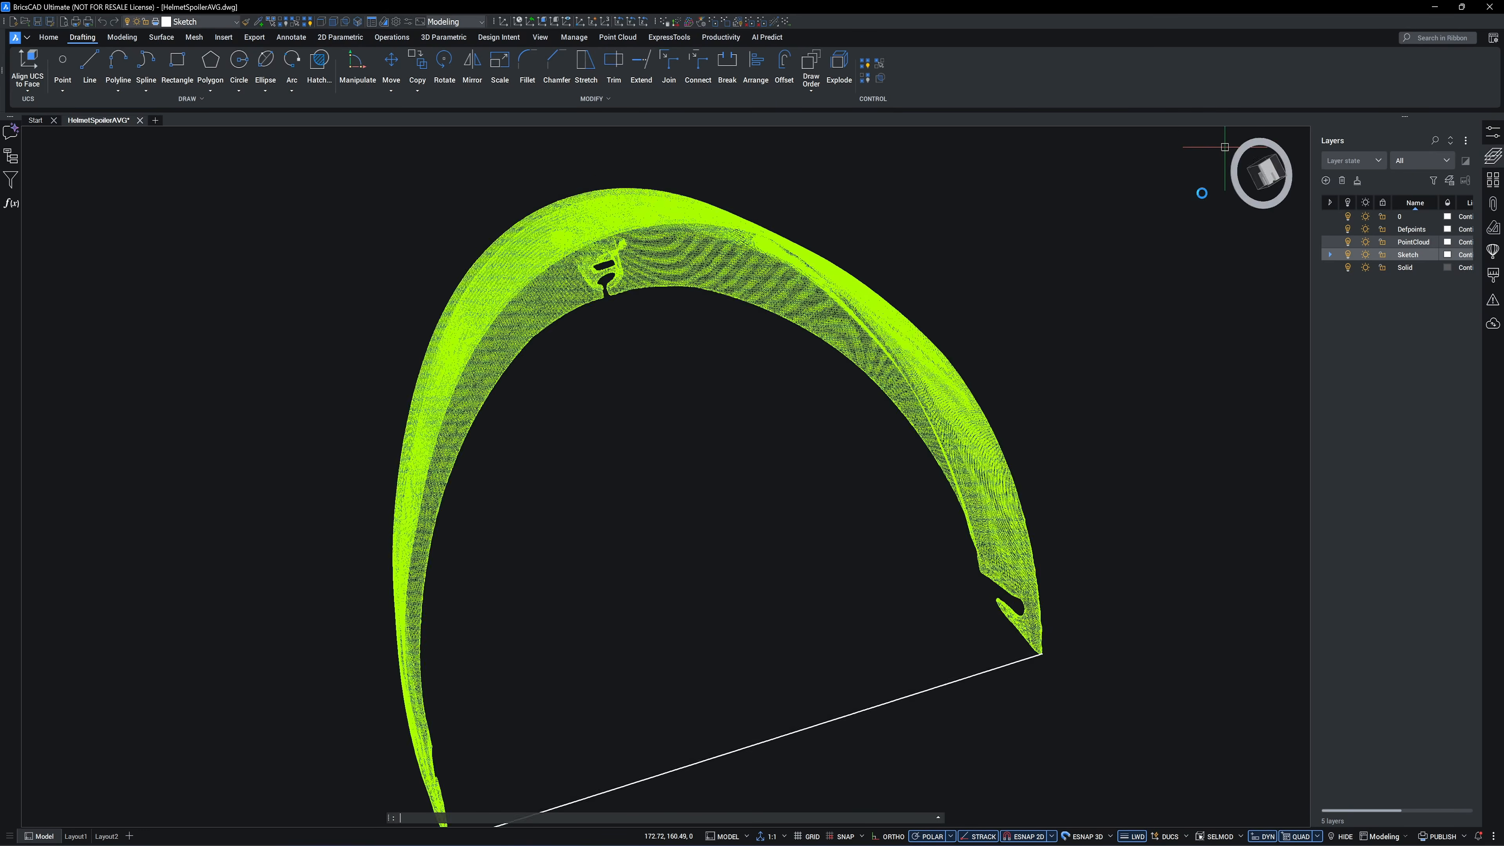
middle_drag(1012, 295, 962, 312)
click(710, 615)
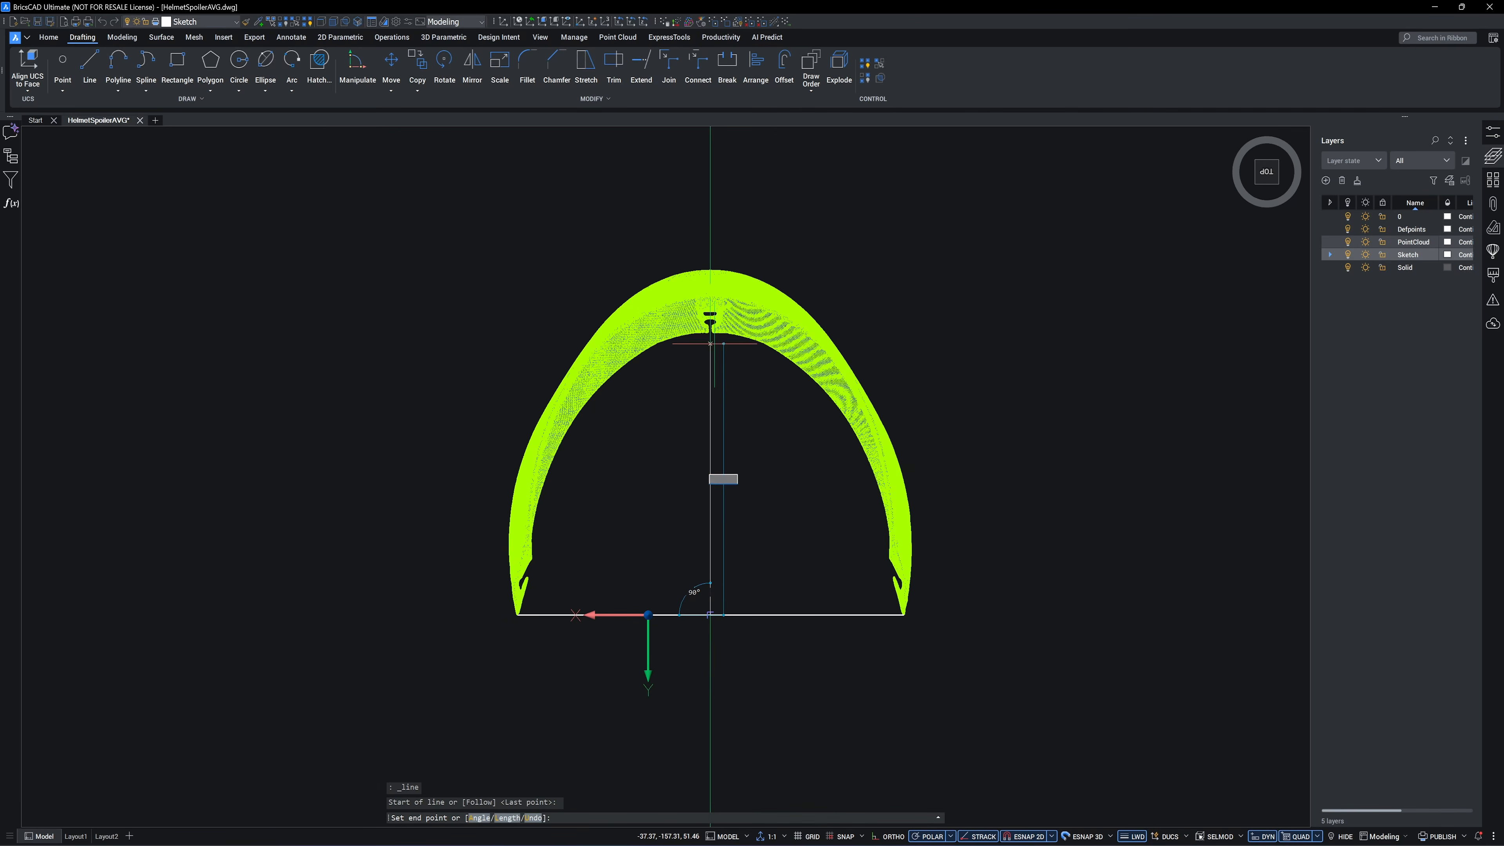
scroll(710, 343, up, 6)
click(710, 274)
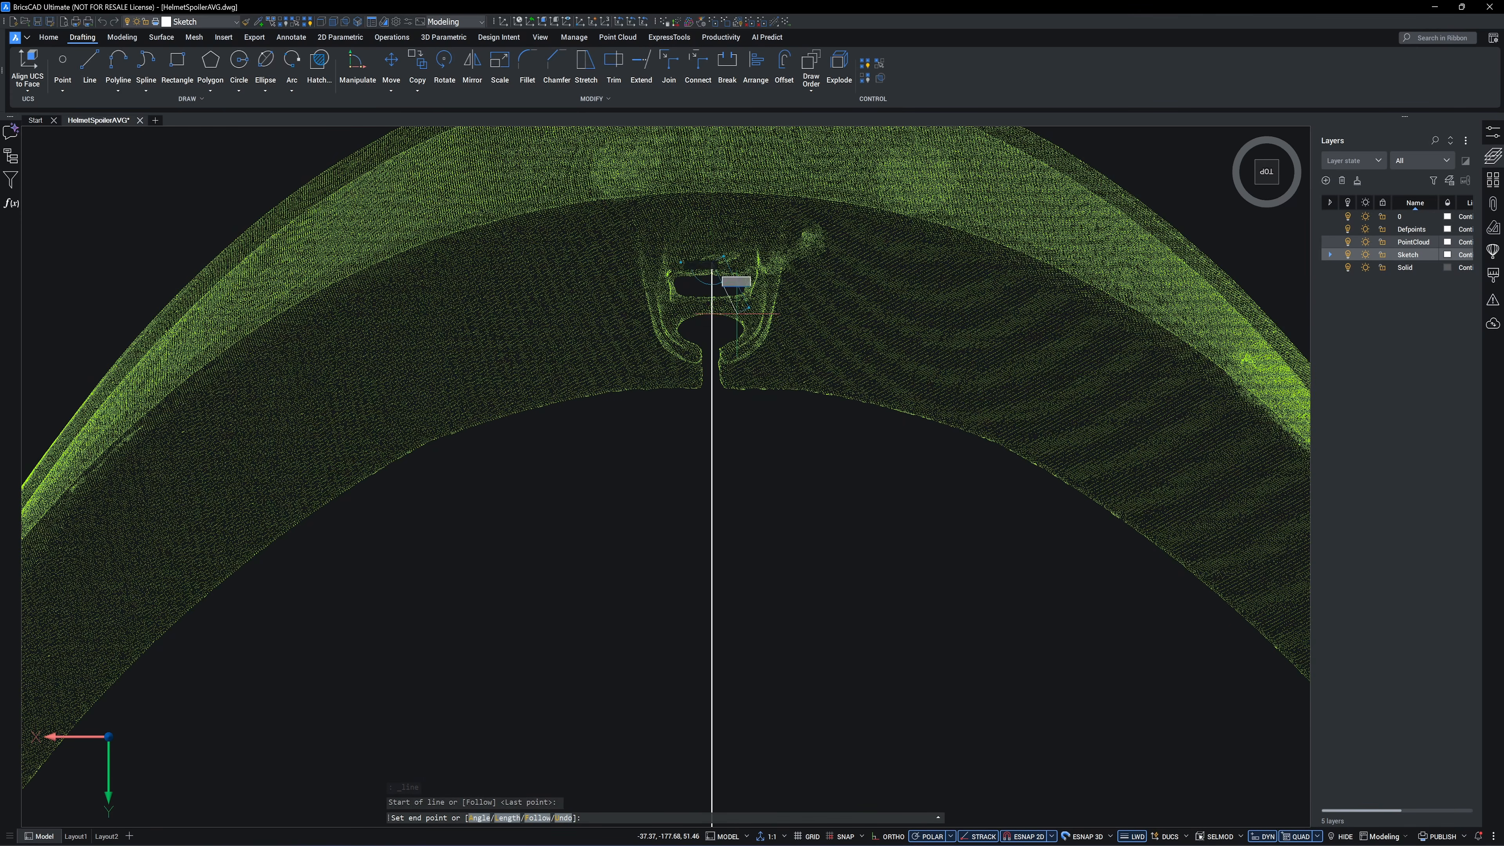
key(Return)
- Move the point cloud and its tip line from the line's midpoint to 0,0,0
scroll(732, 338, up, 5)
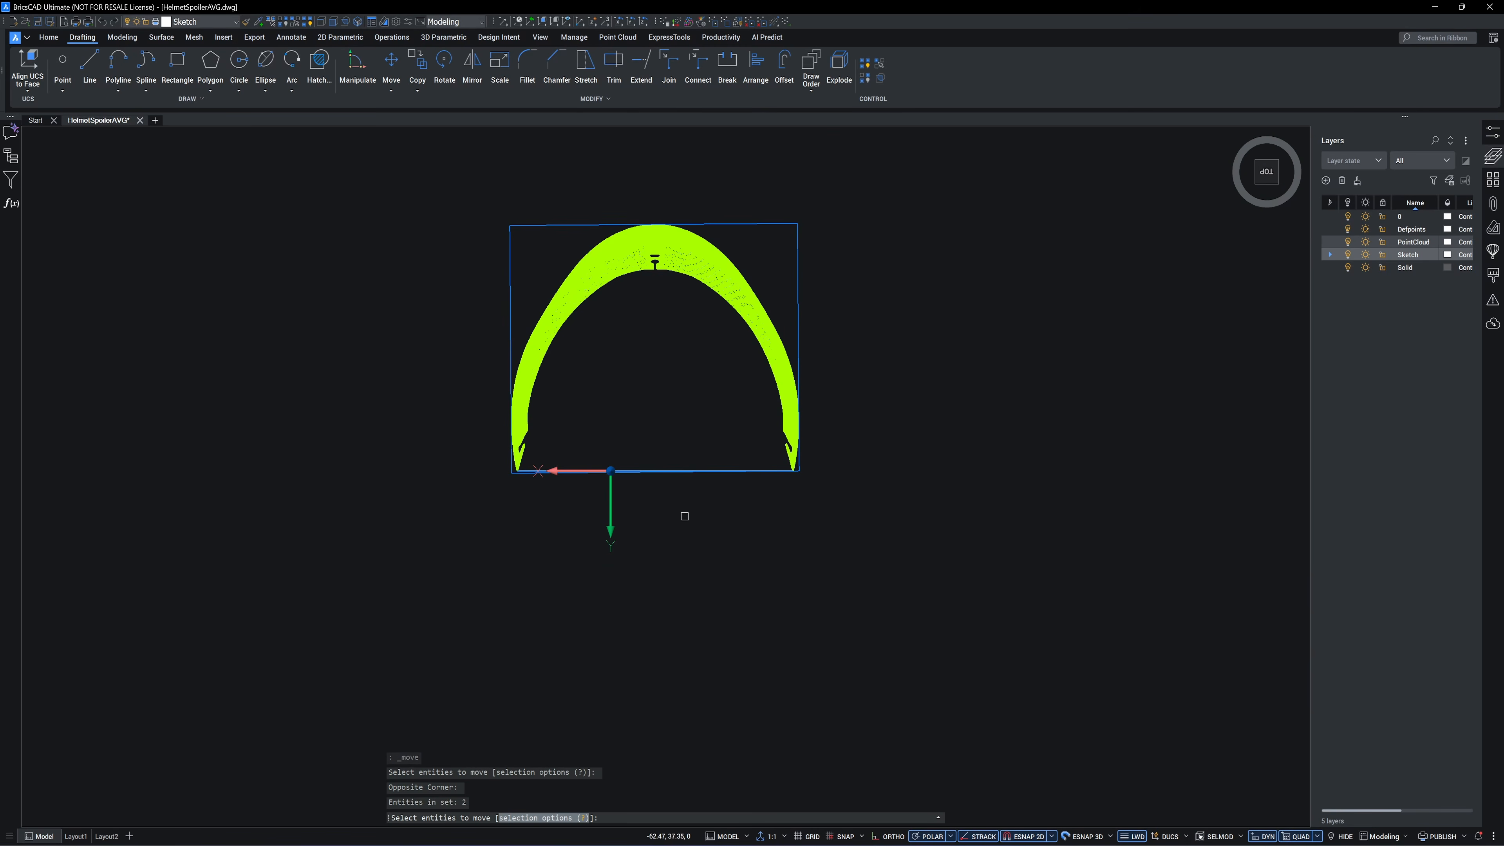
key(Return)
click(655, 471)
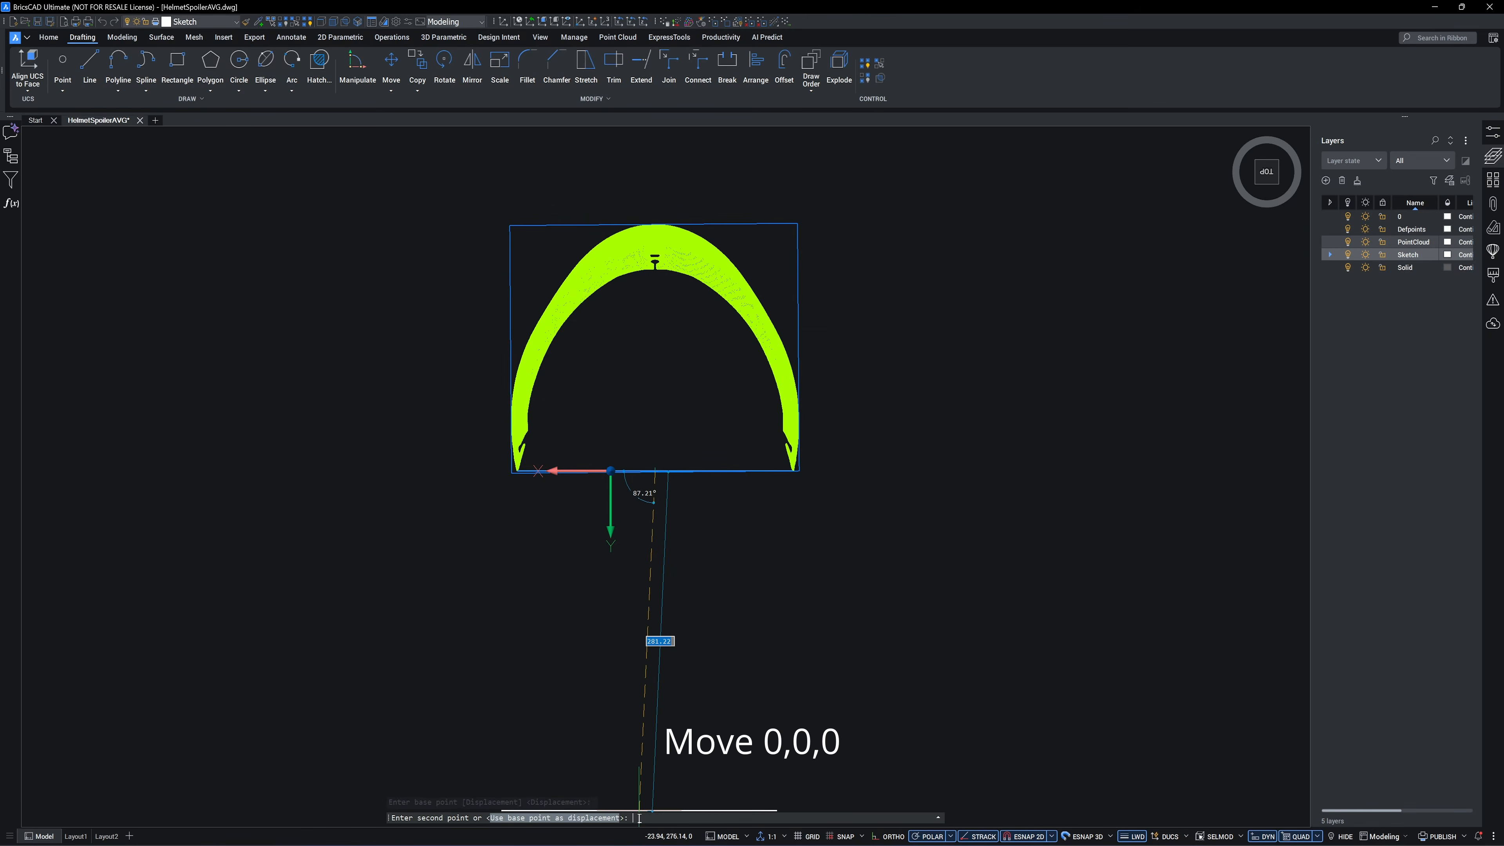
click(611, 472)
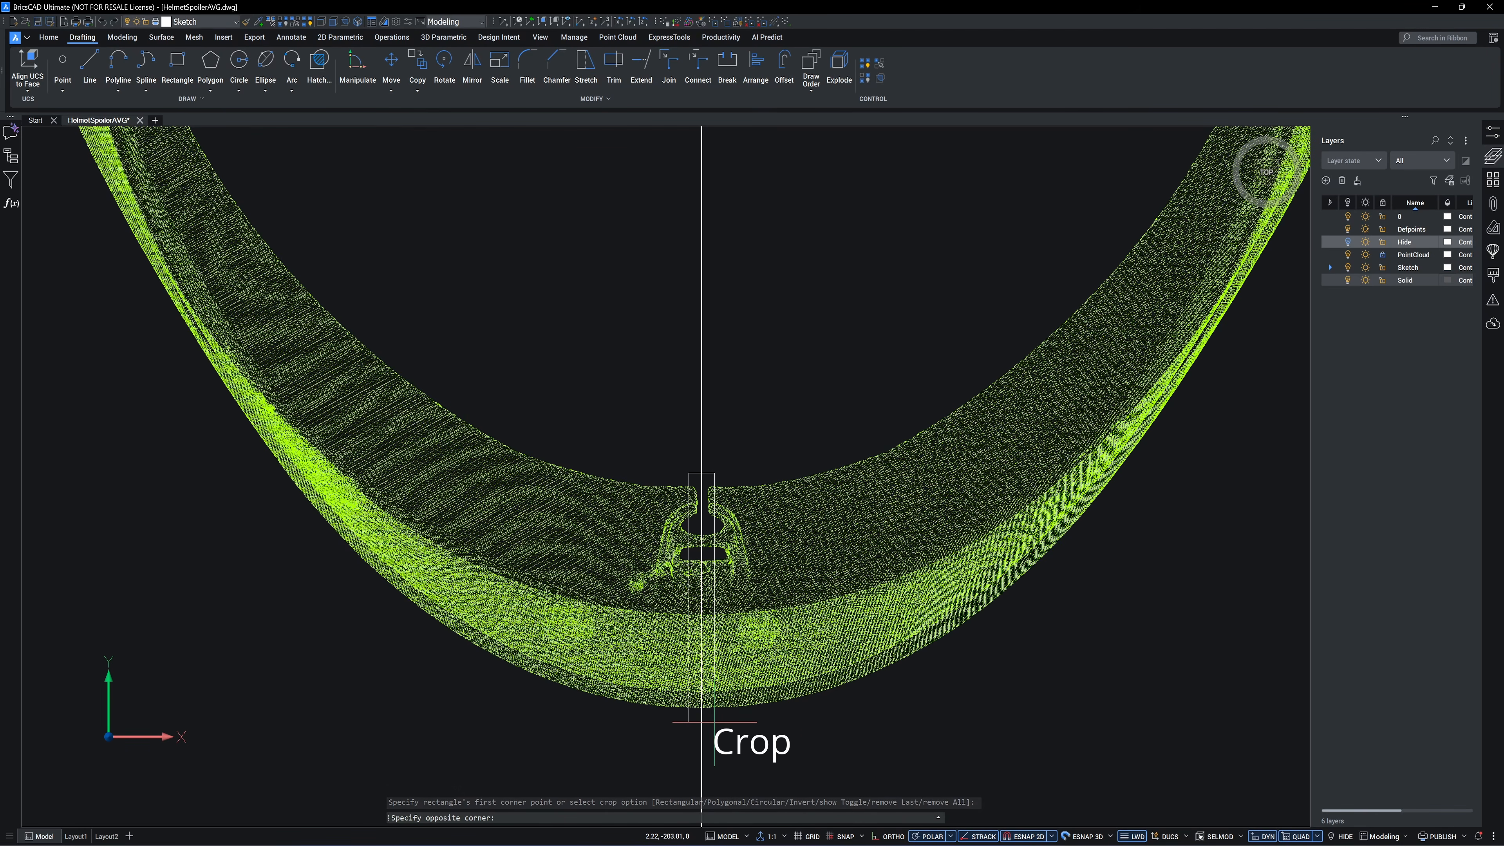
- Crop the point cloud to a narrow rectangular strip along the centre line, keeping the inside
click(701, 722)
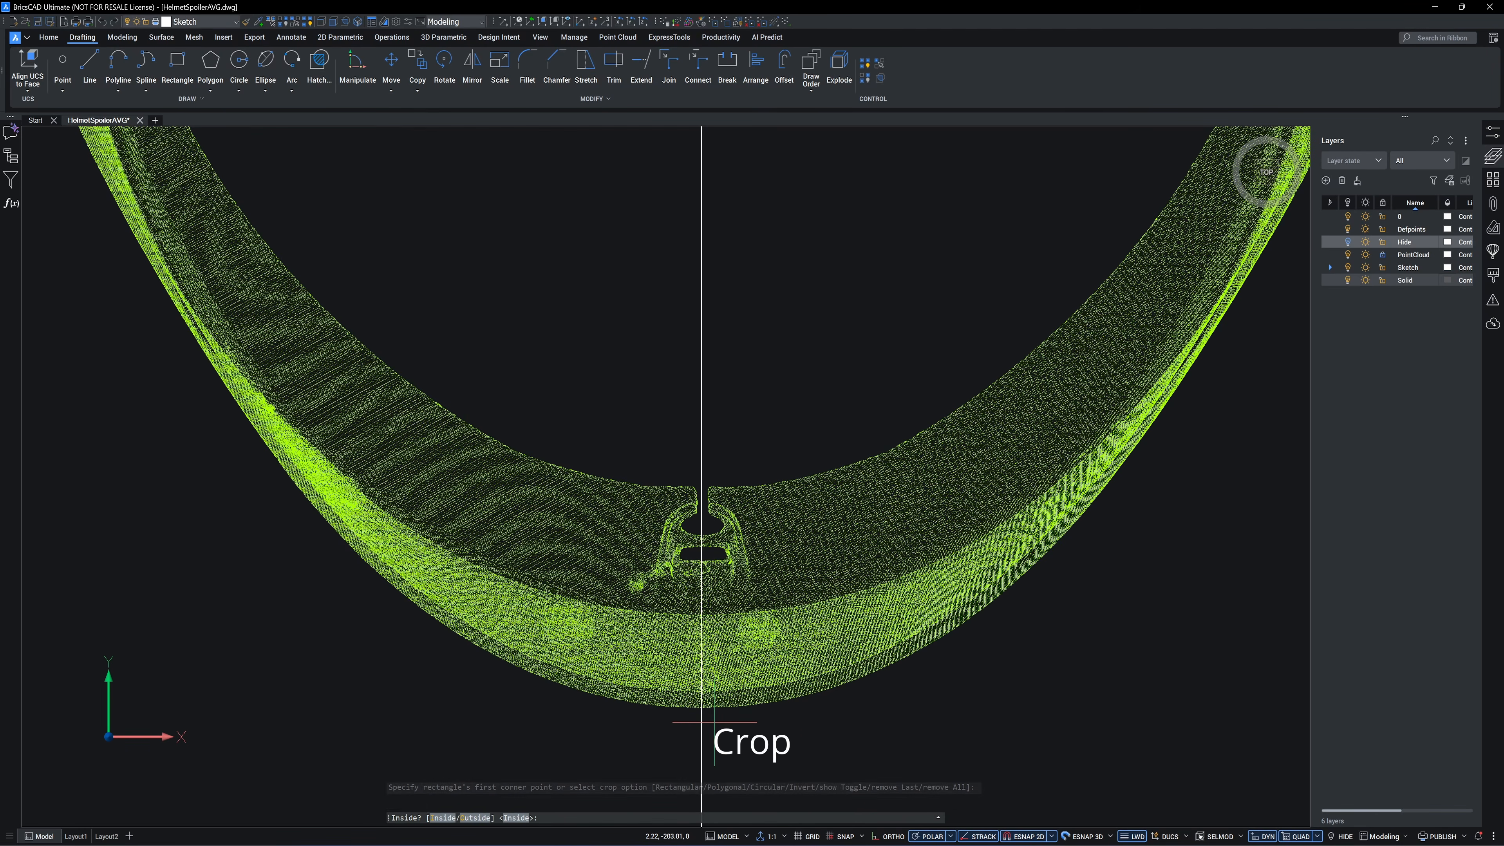
key(Return)
shift+middle_drag(808, 731, 756, 547)
- Rotate the UCS 90 degrees about X and 90 degrees about Y to face the cropped centre section
click(618, 22)
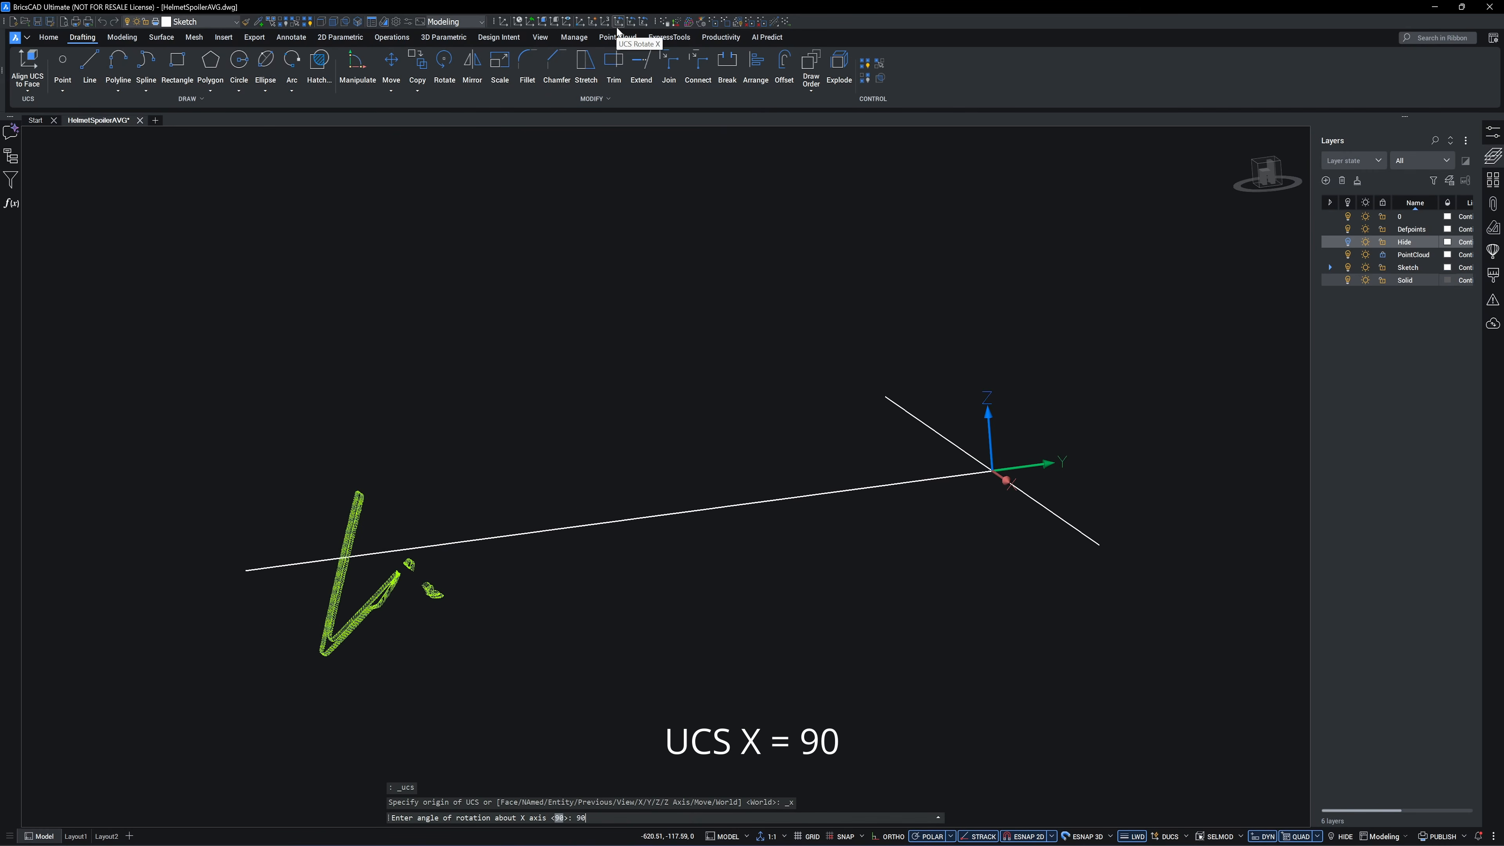
key(Return)
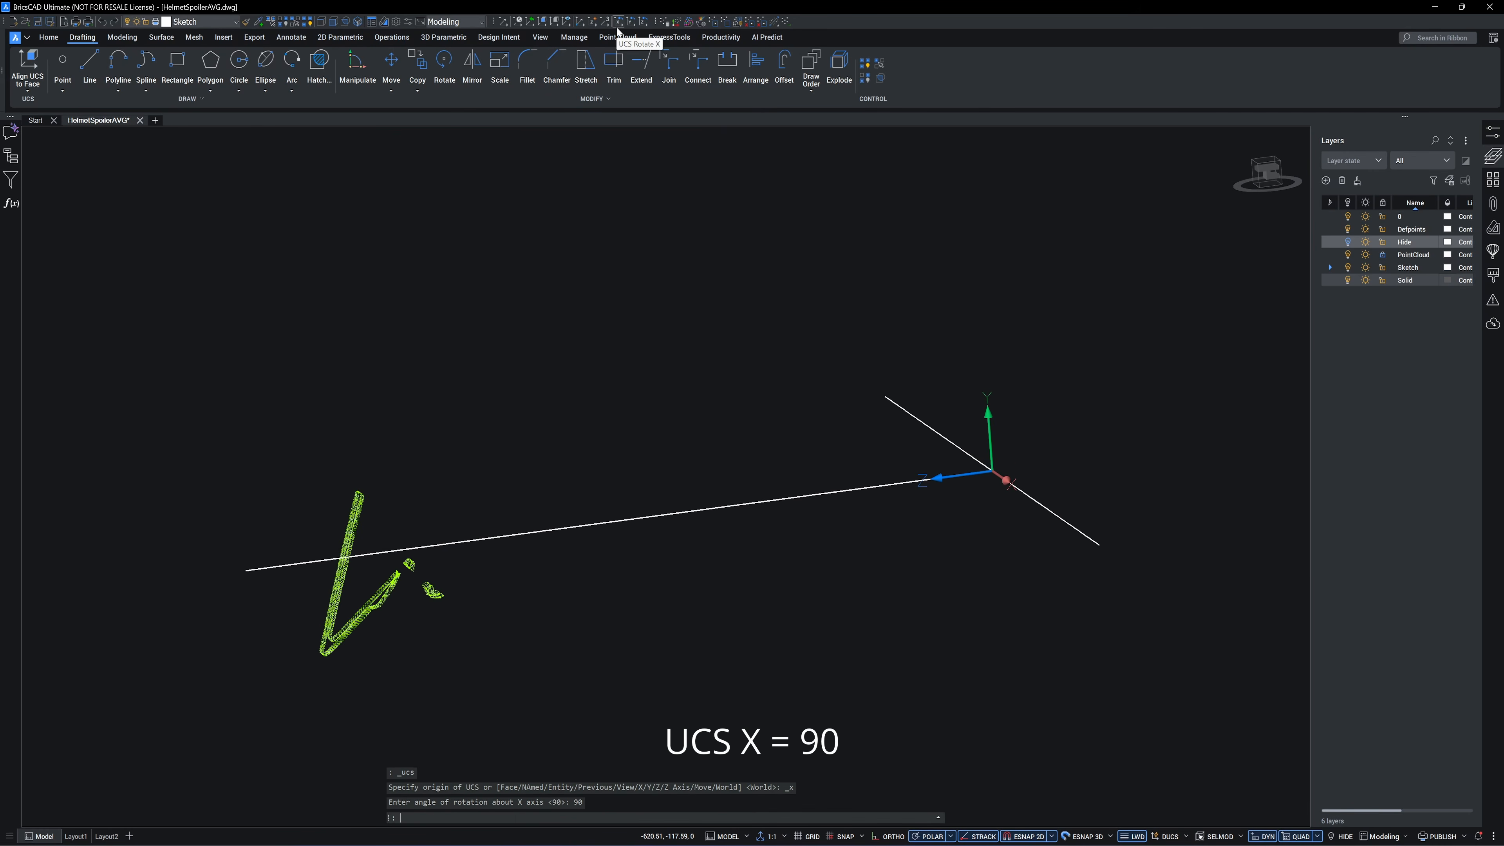
click(631, 22)
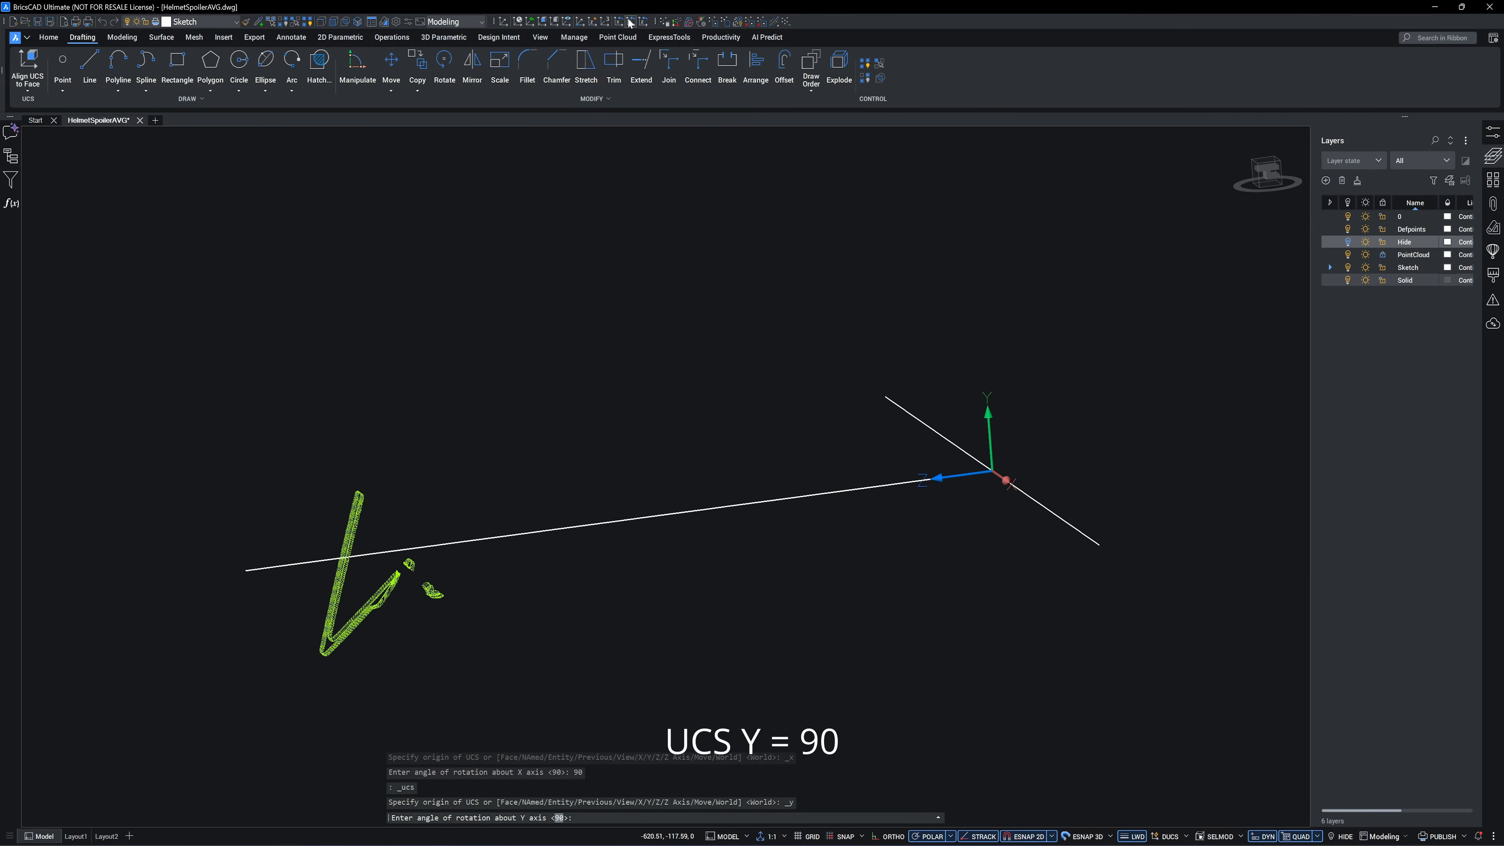
key(Return)
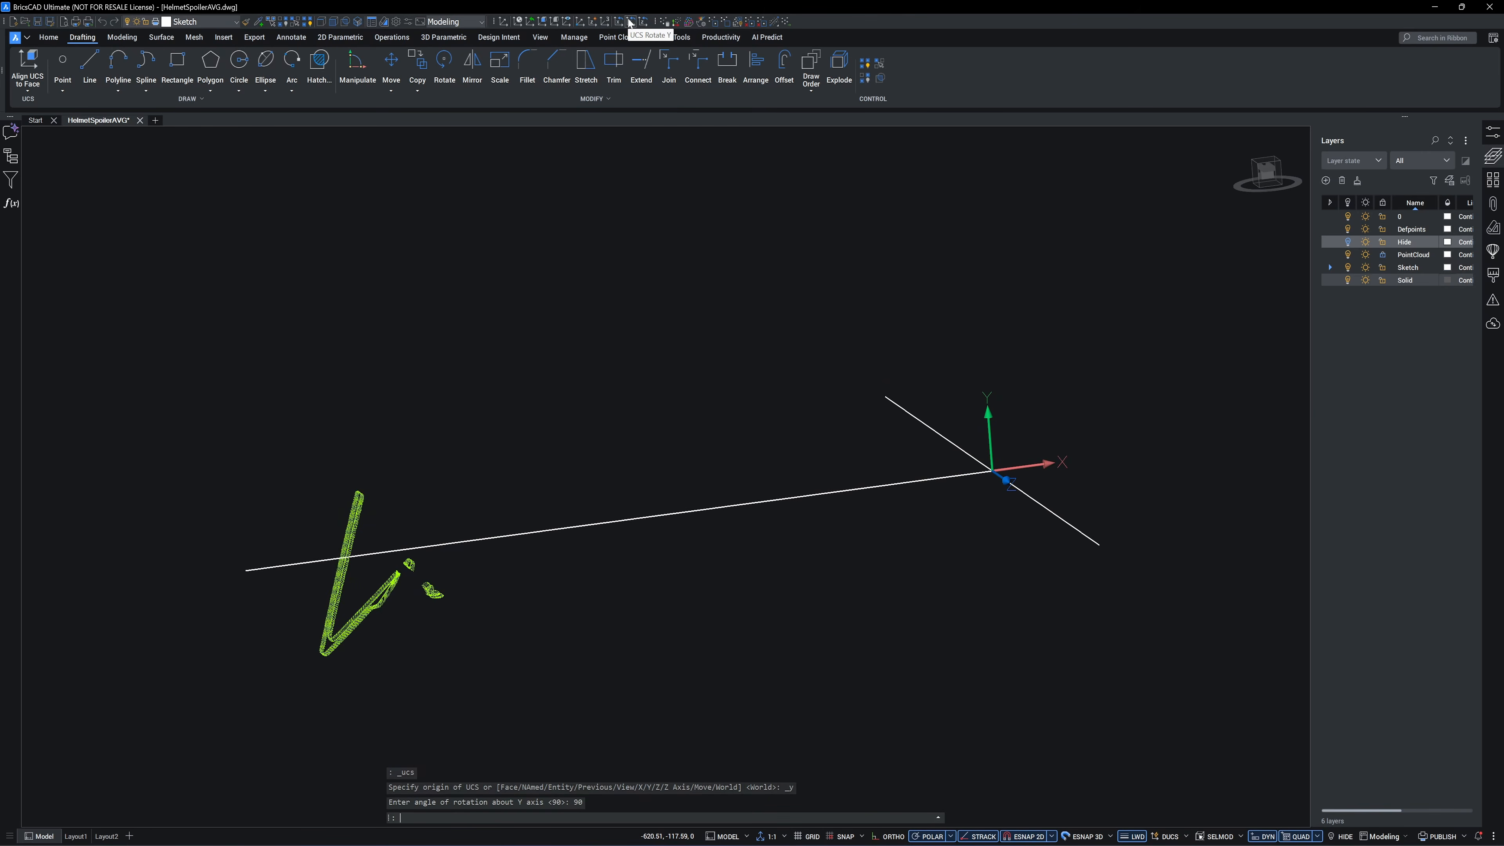
- Trace the outer edges of the V-shaped centre section with straight lines along its long upper leg and lower leg
click(651, 200)
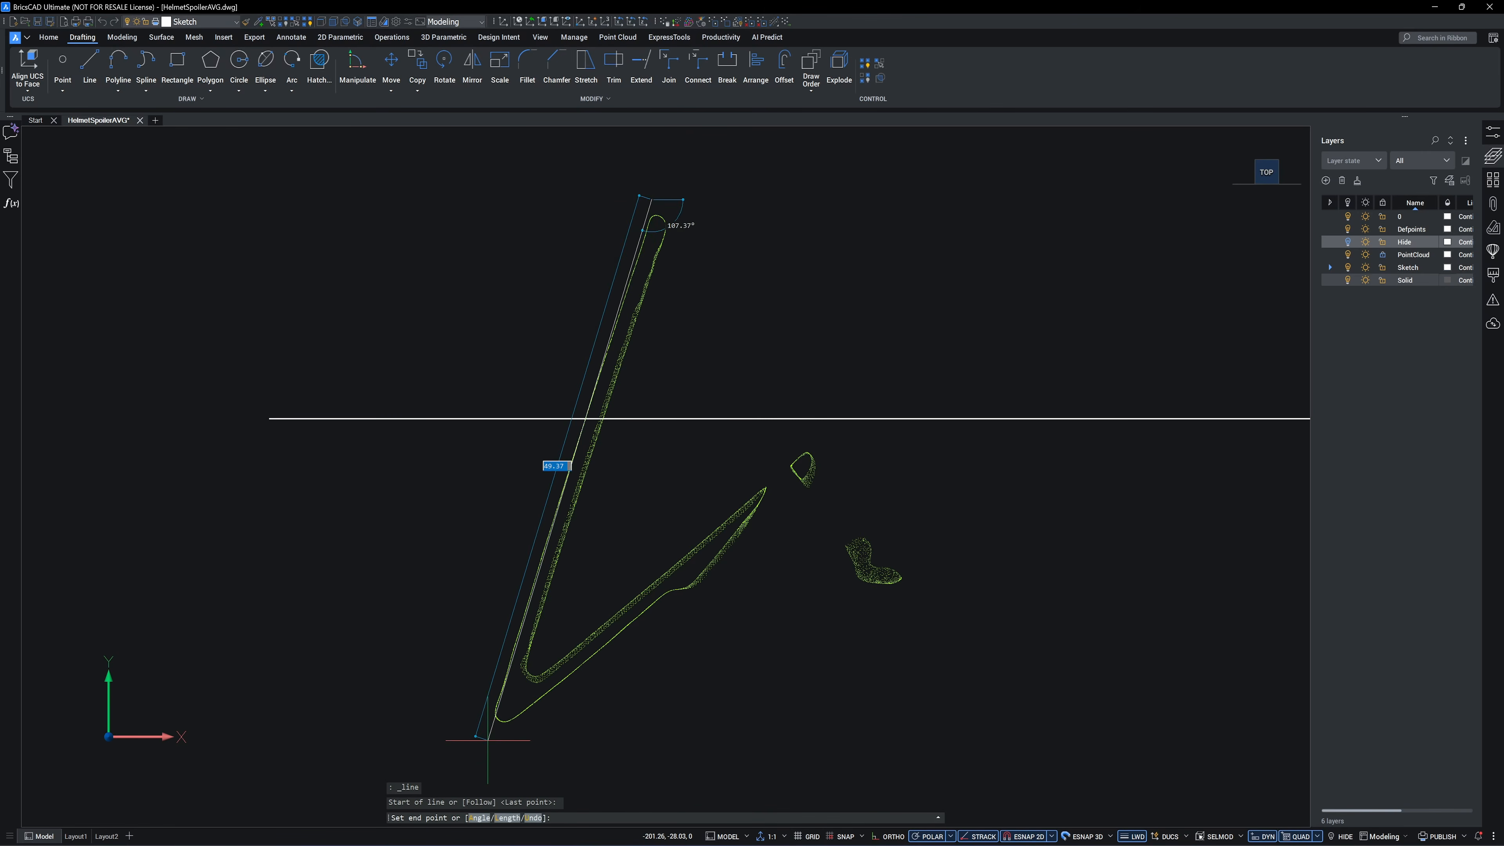
click(487, 739)
key(Return)
key(Return)
click(495, 722)
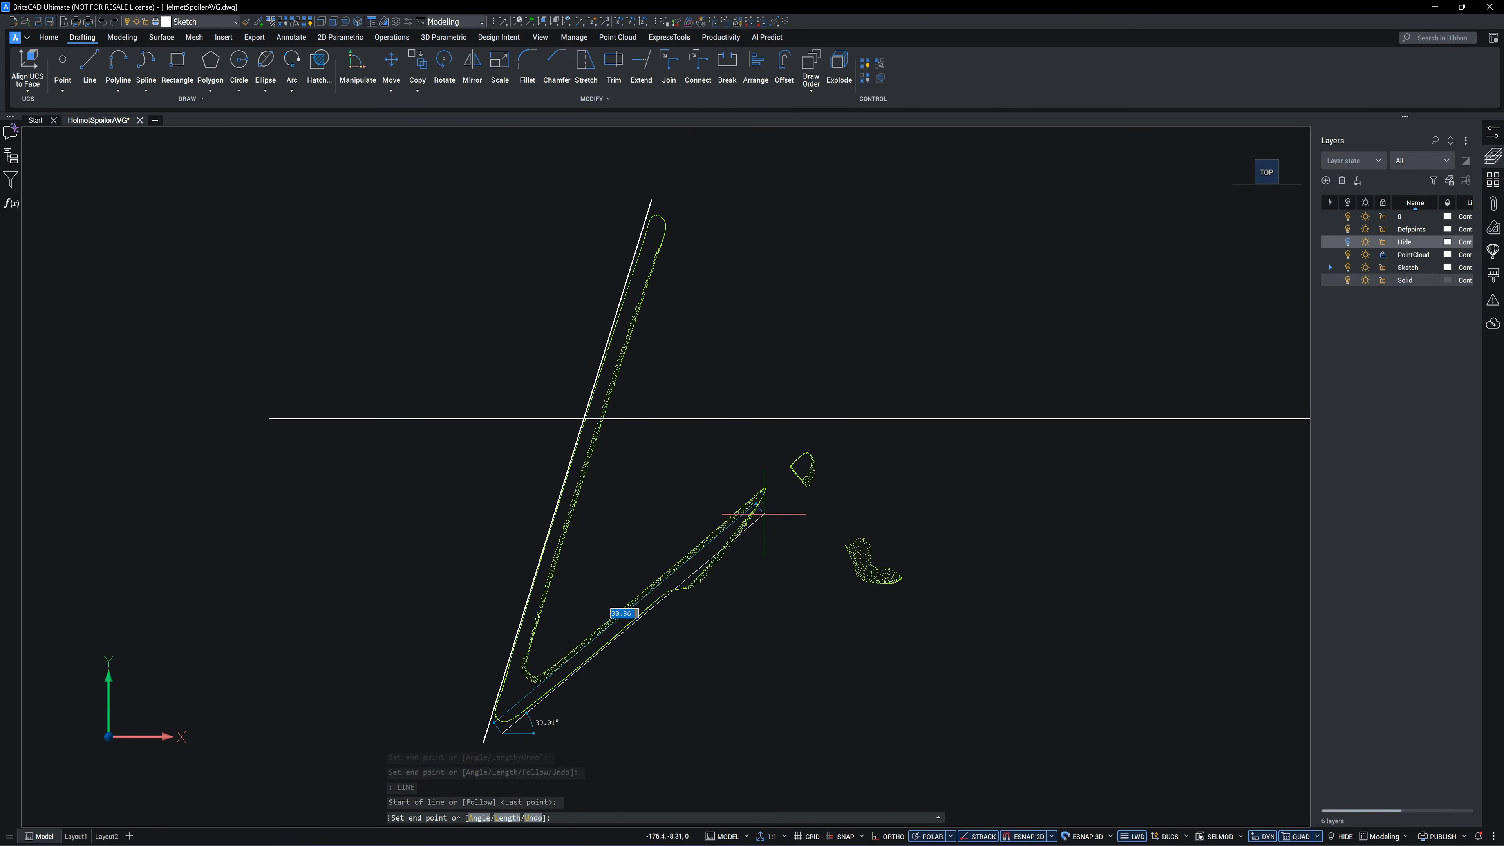
click(763, 508)
scroll(682, 575, up, 3)
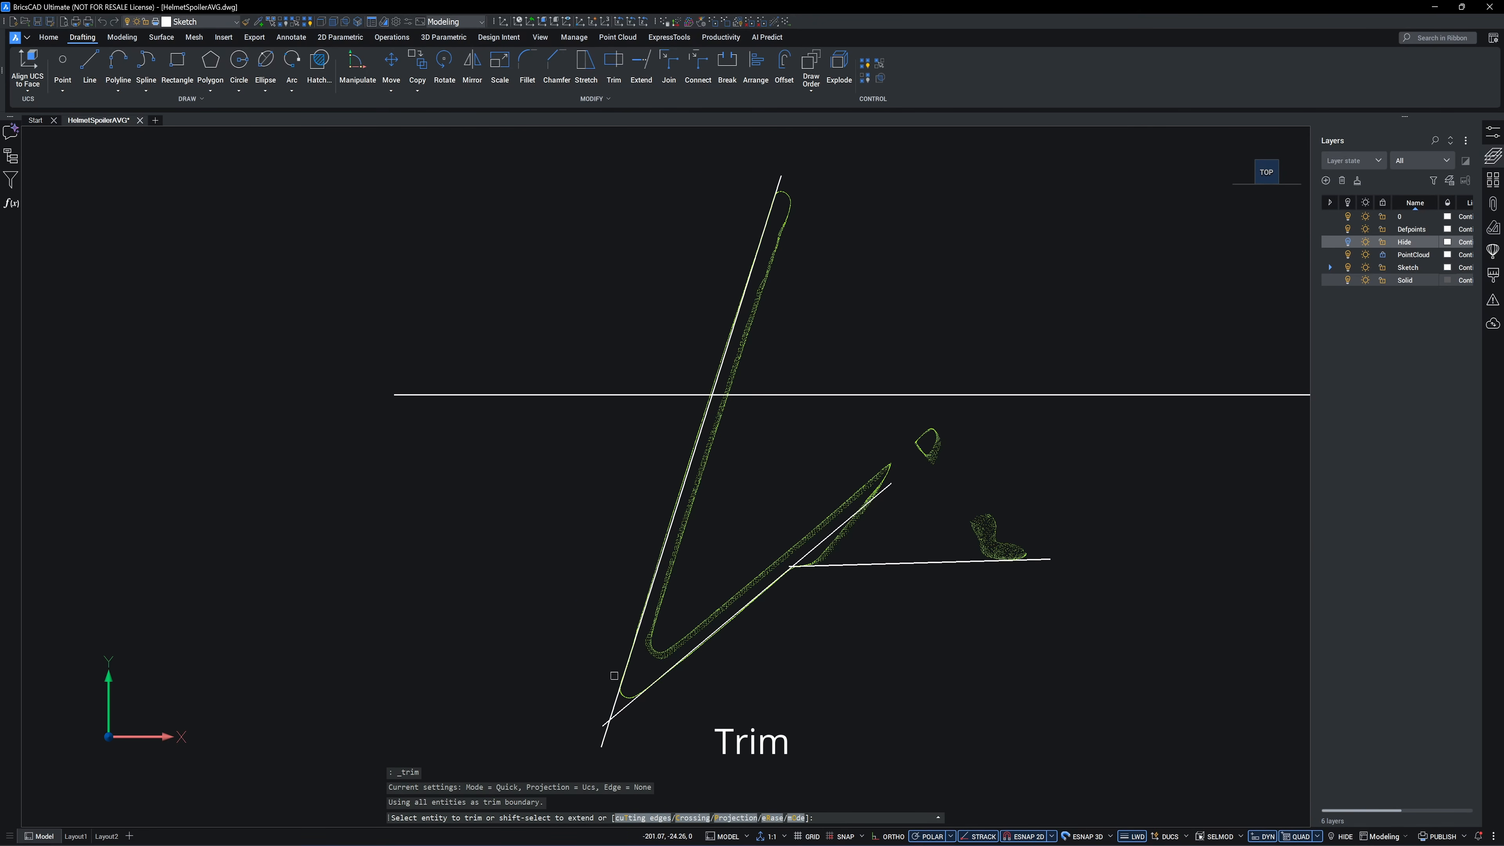
- Trim the line ends overhanging the lower corner of the section and join the outer lines into one polyline
click(603, 740)
click(605, 722)
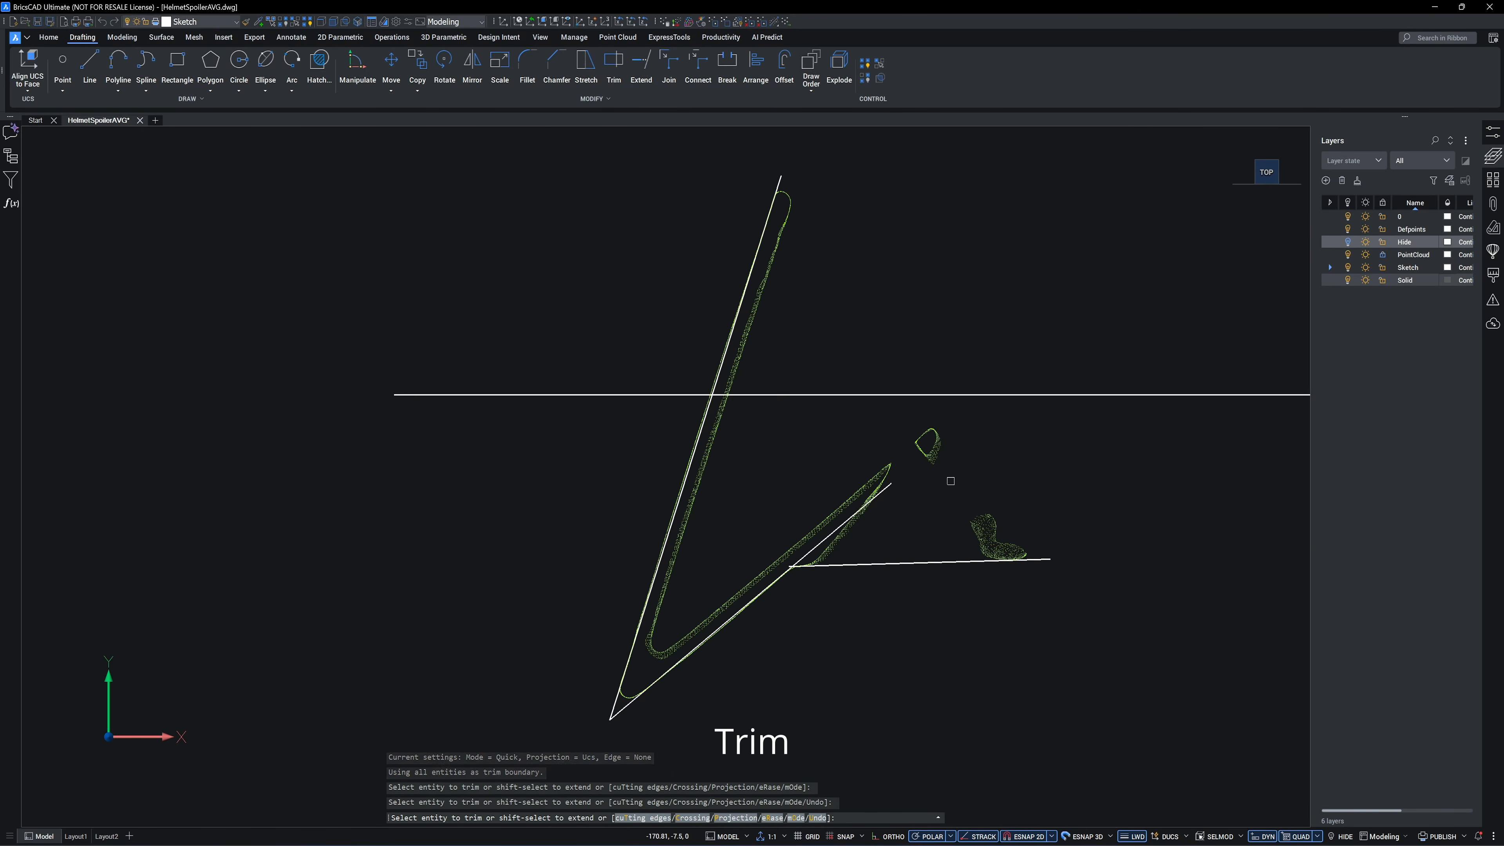
click(559, 193)
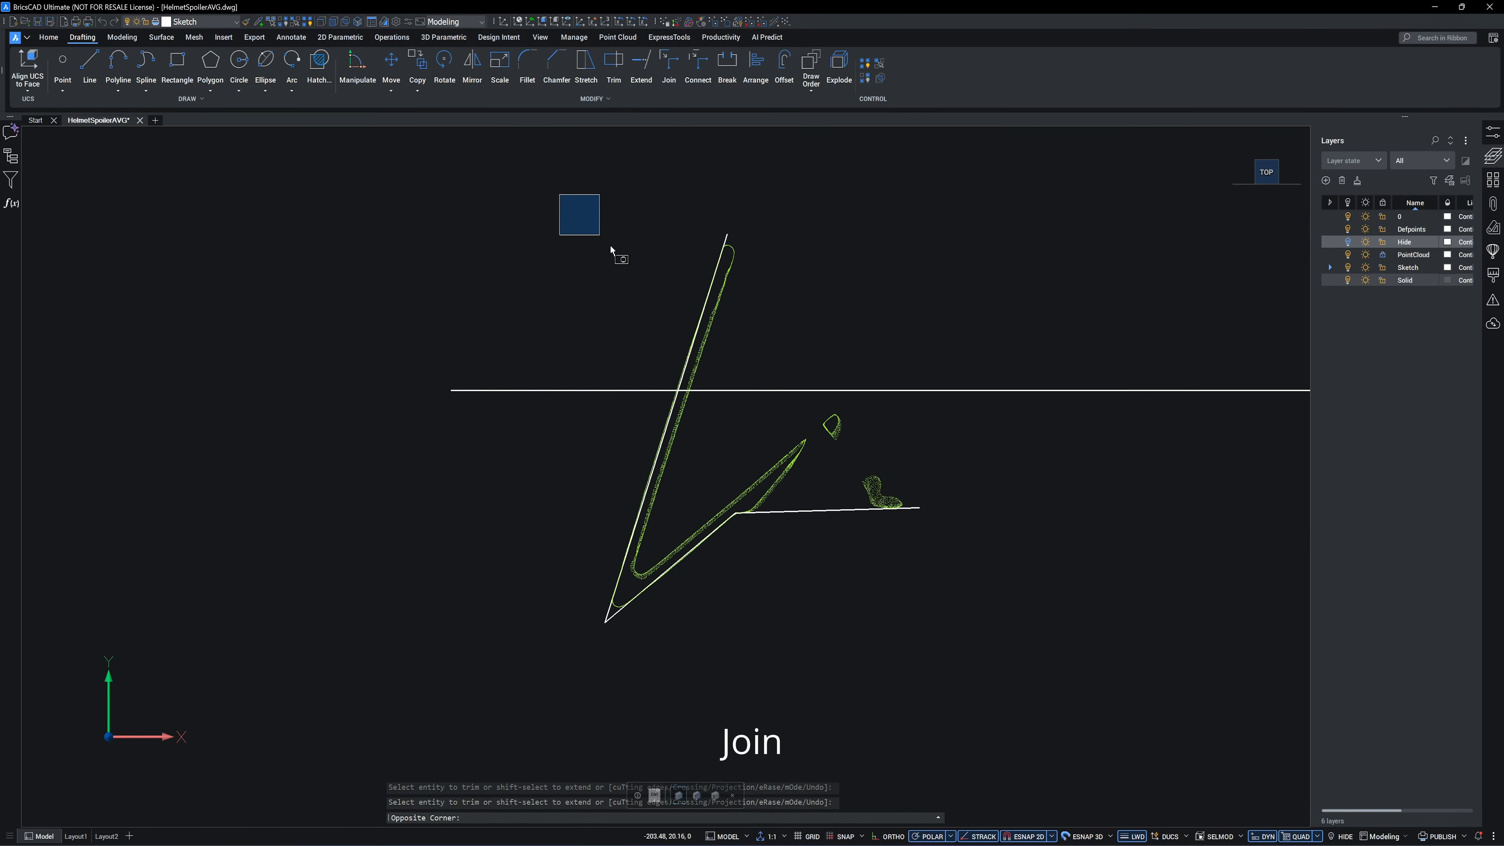
click(963, 640)
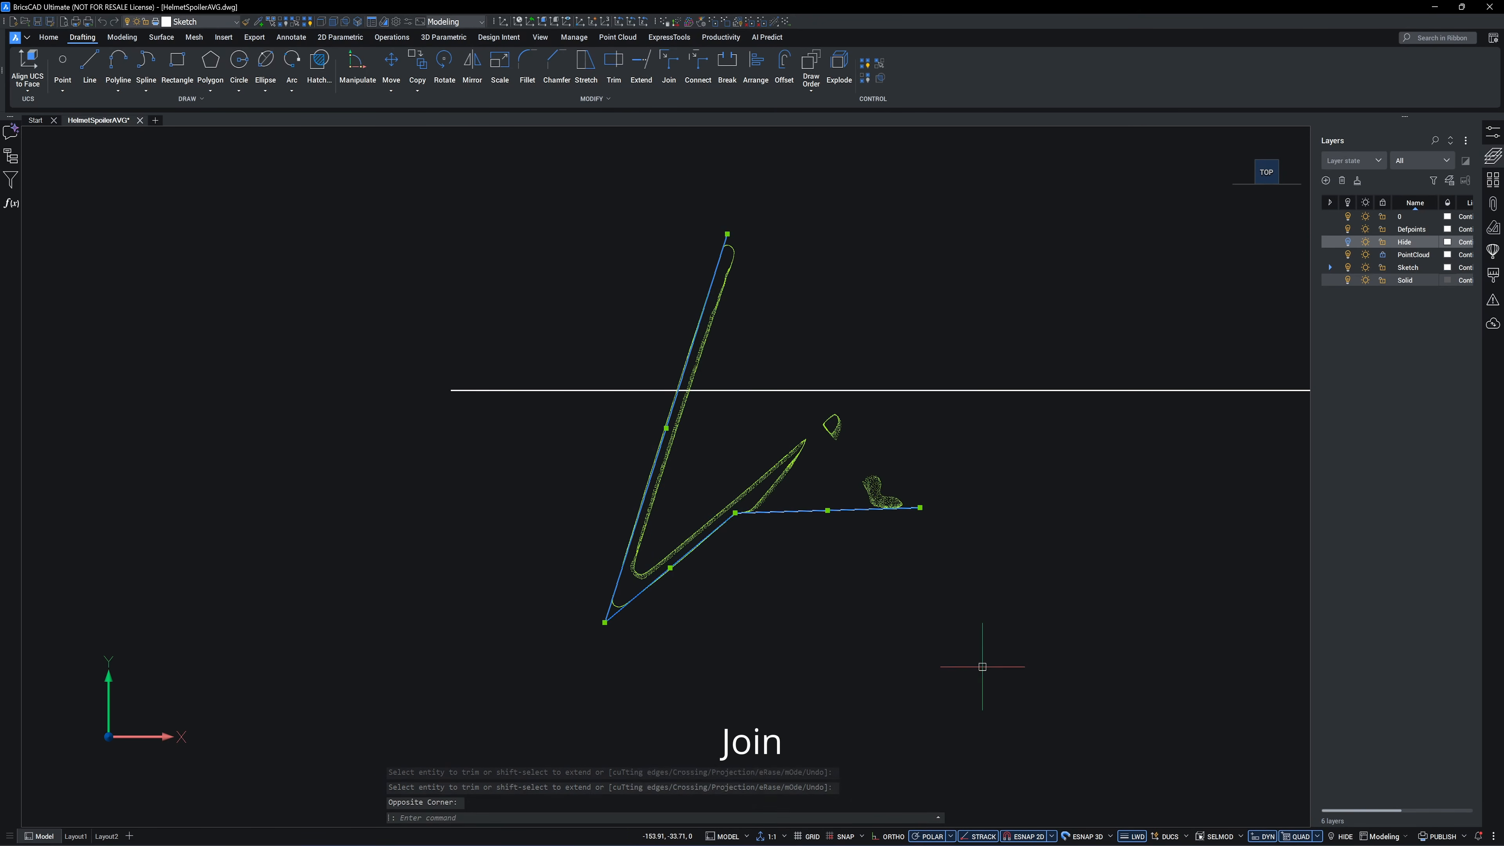
click(678, 75)
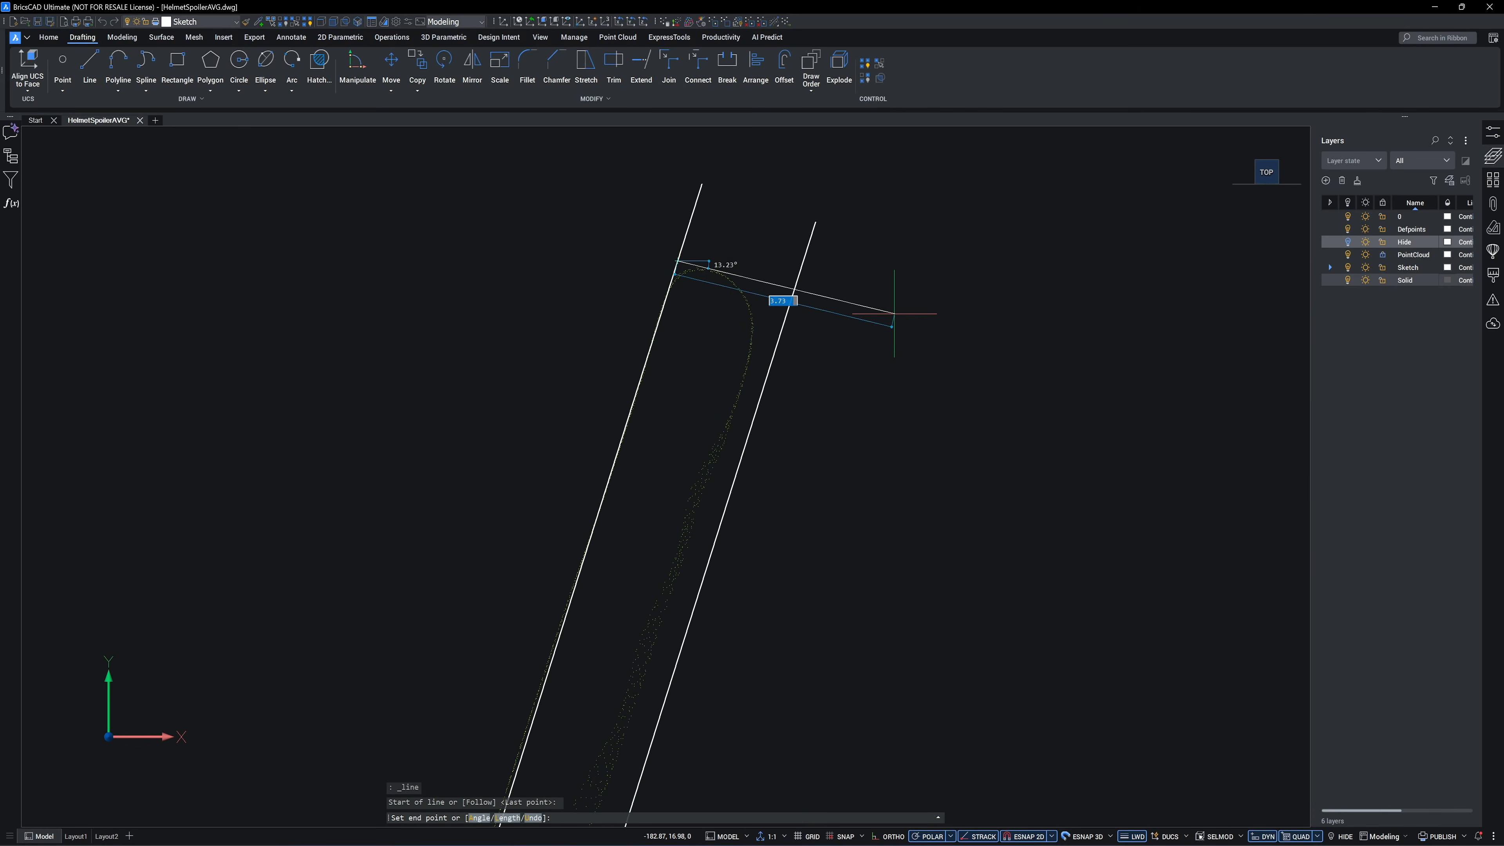
- Close the upper end of the section profile with a line and fillet the profile's corners with radius 1
click(890, 331)
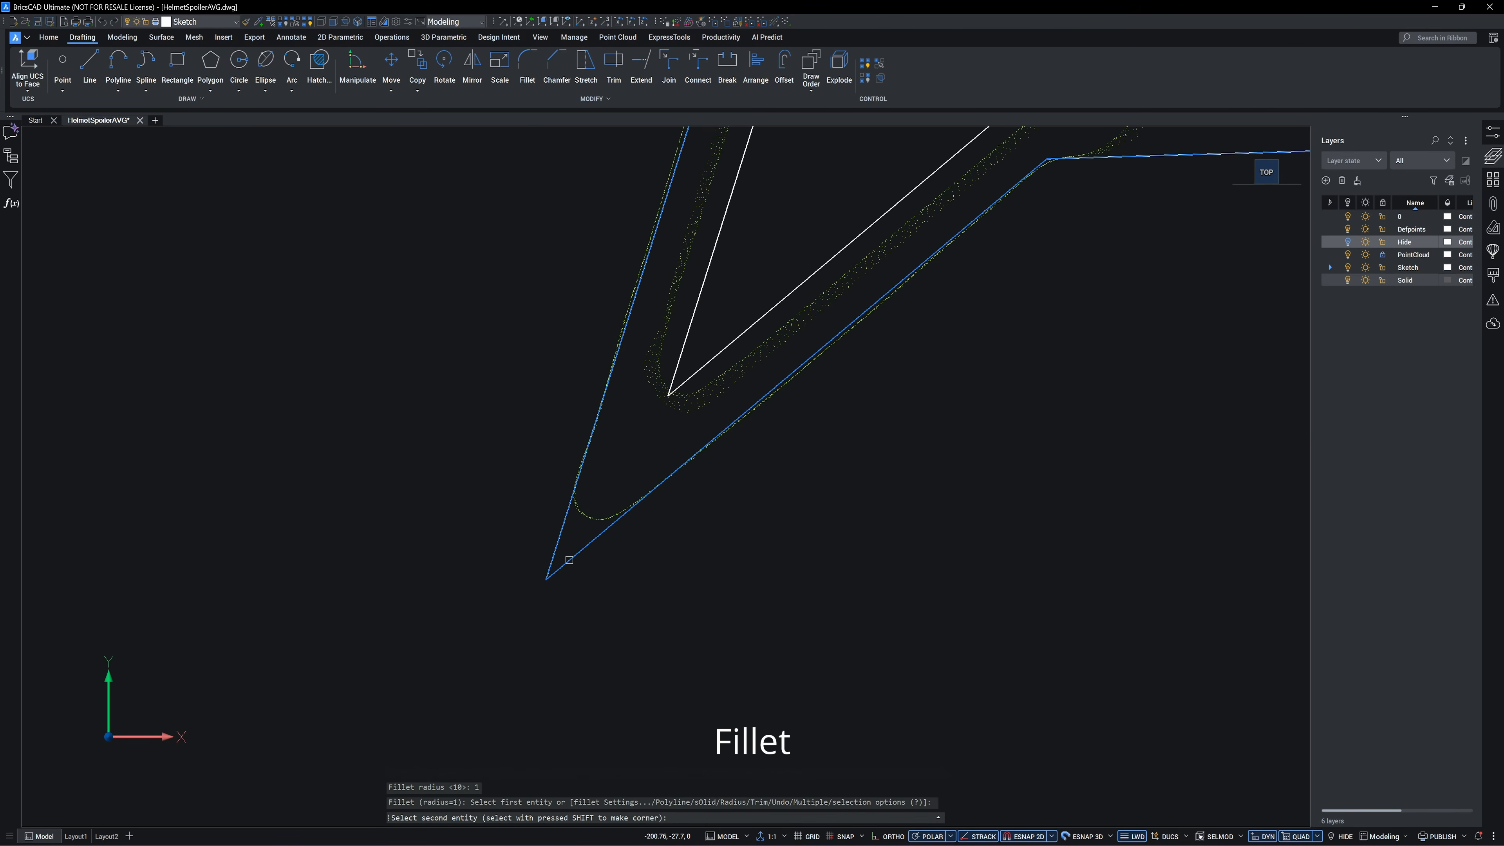
click(583, 548)
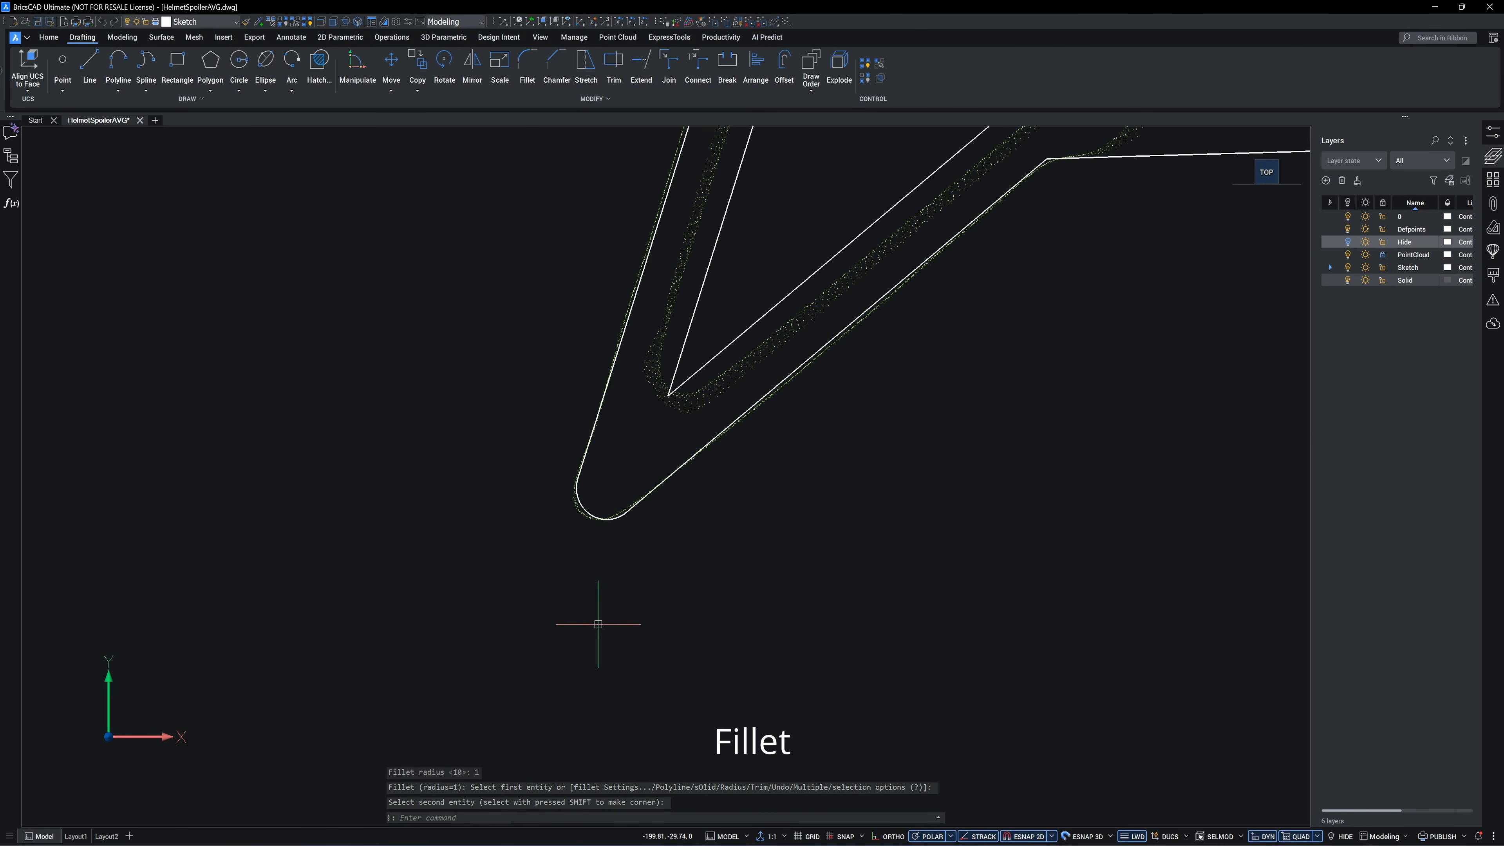
click(672, 361)
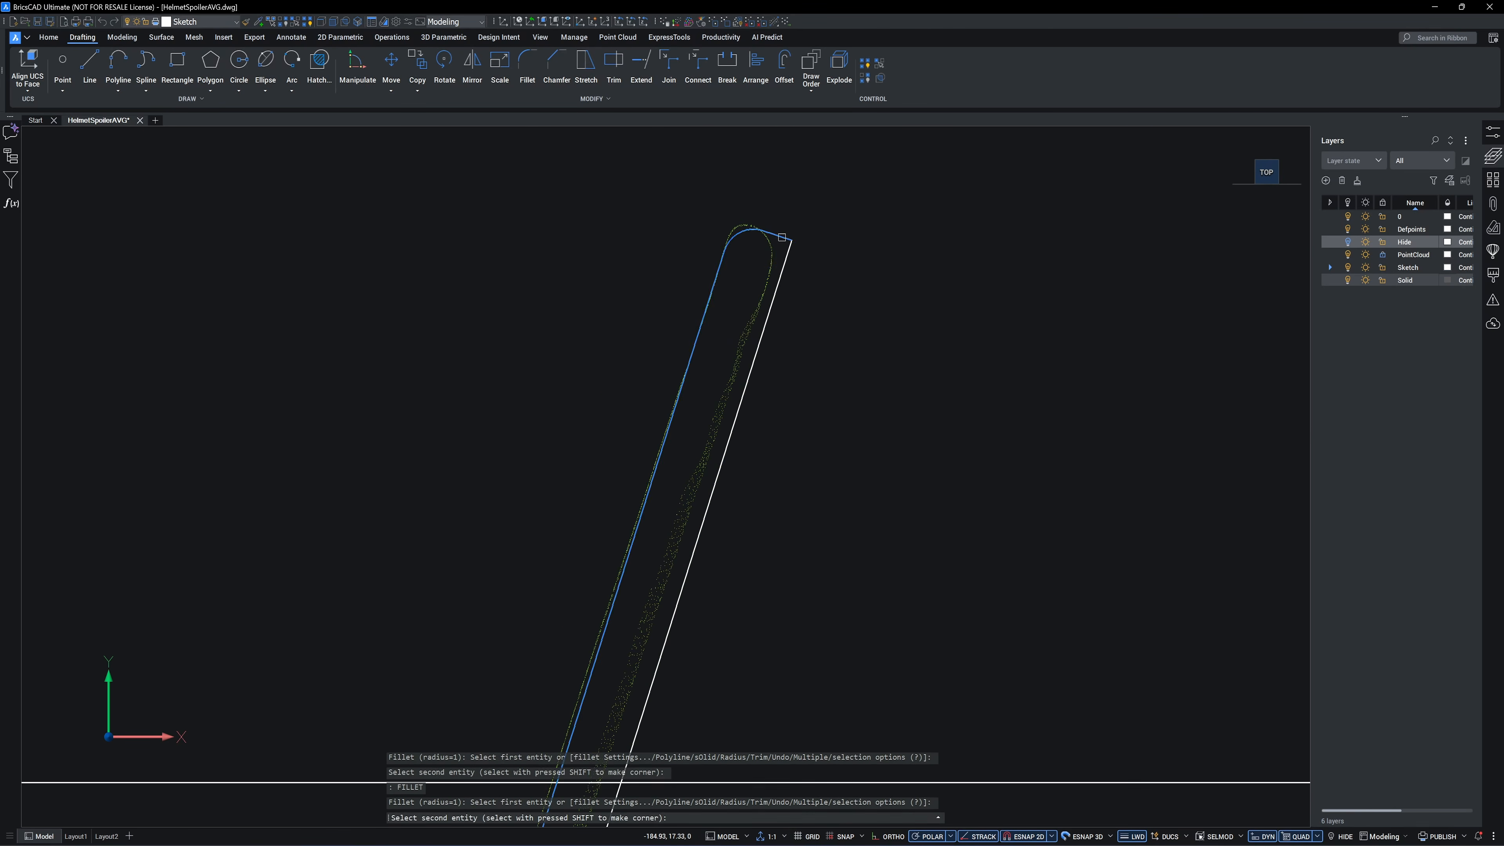
drag(413, 151, 971, 764)
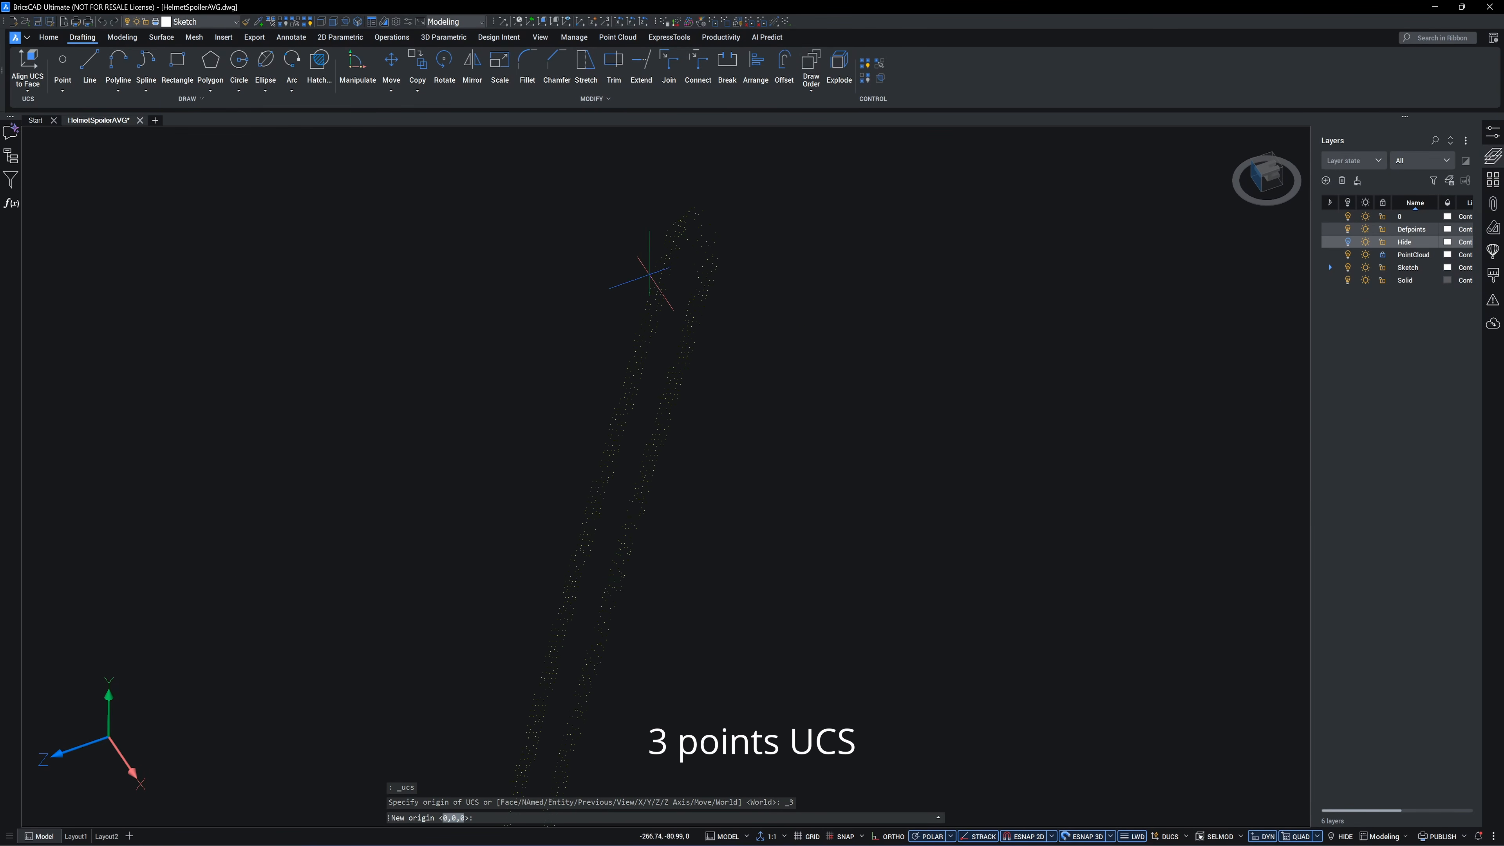
- Set a three-point UCS on another cropped strip and fillet the end corners of its section profile with radius 1
click(652, 273)
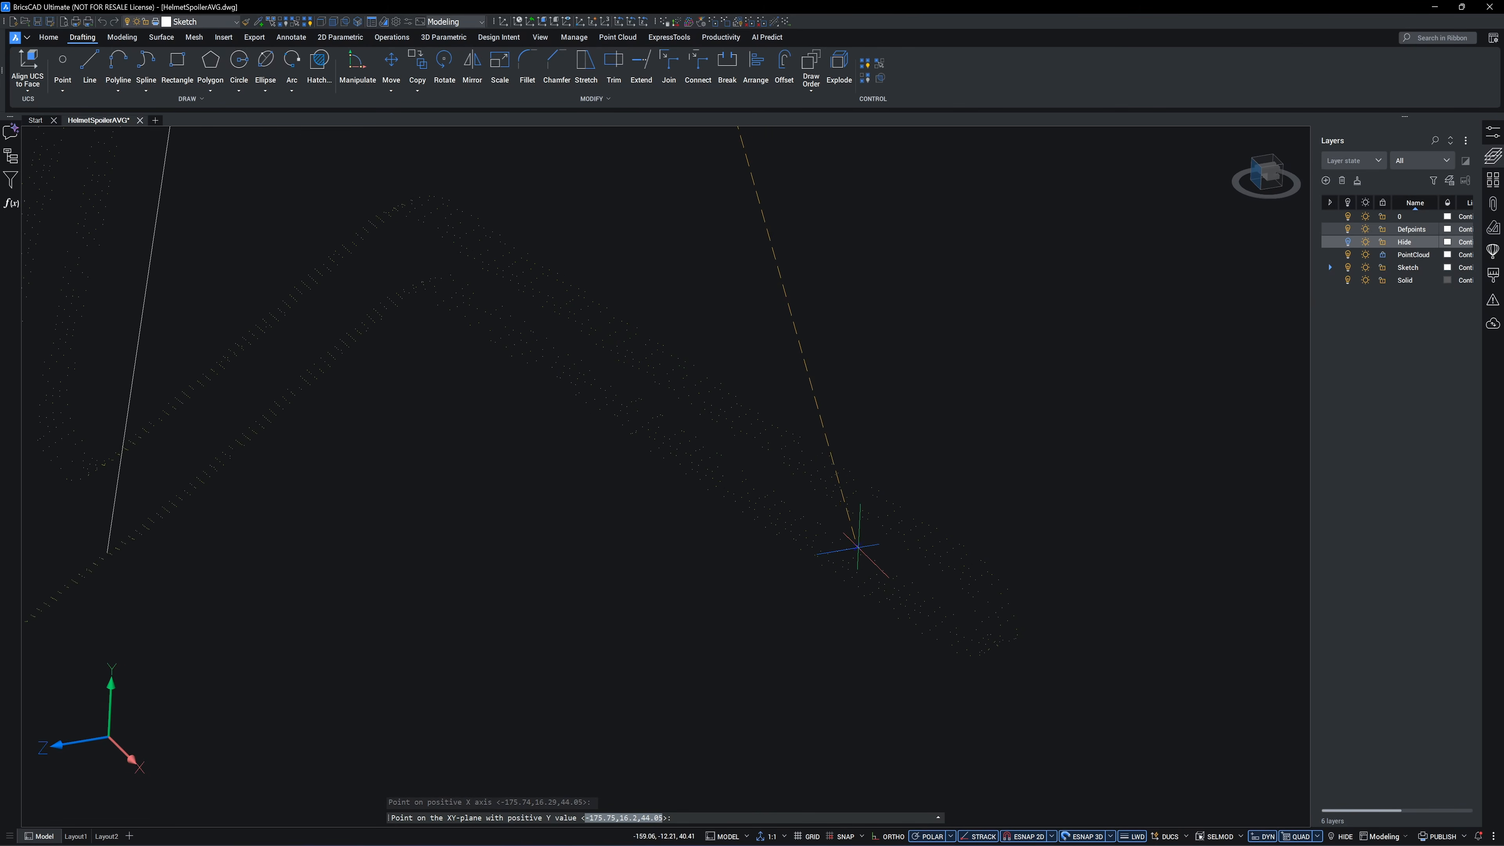
click(1012, 605)
key(Return)
key(Return)
click(710, 387)
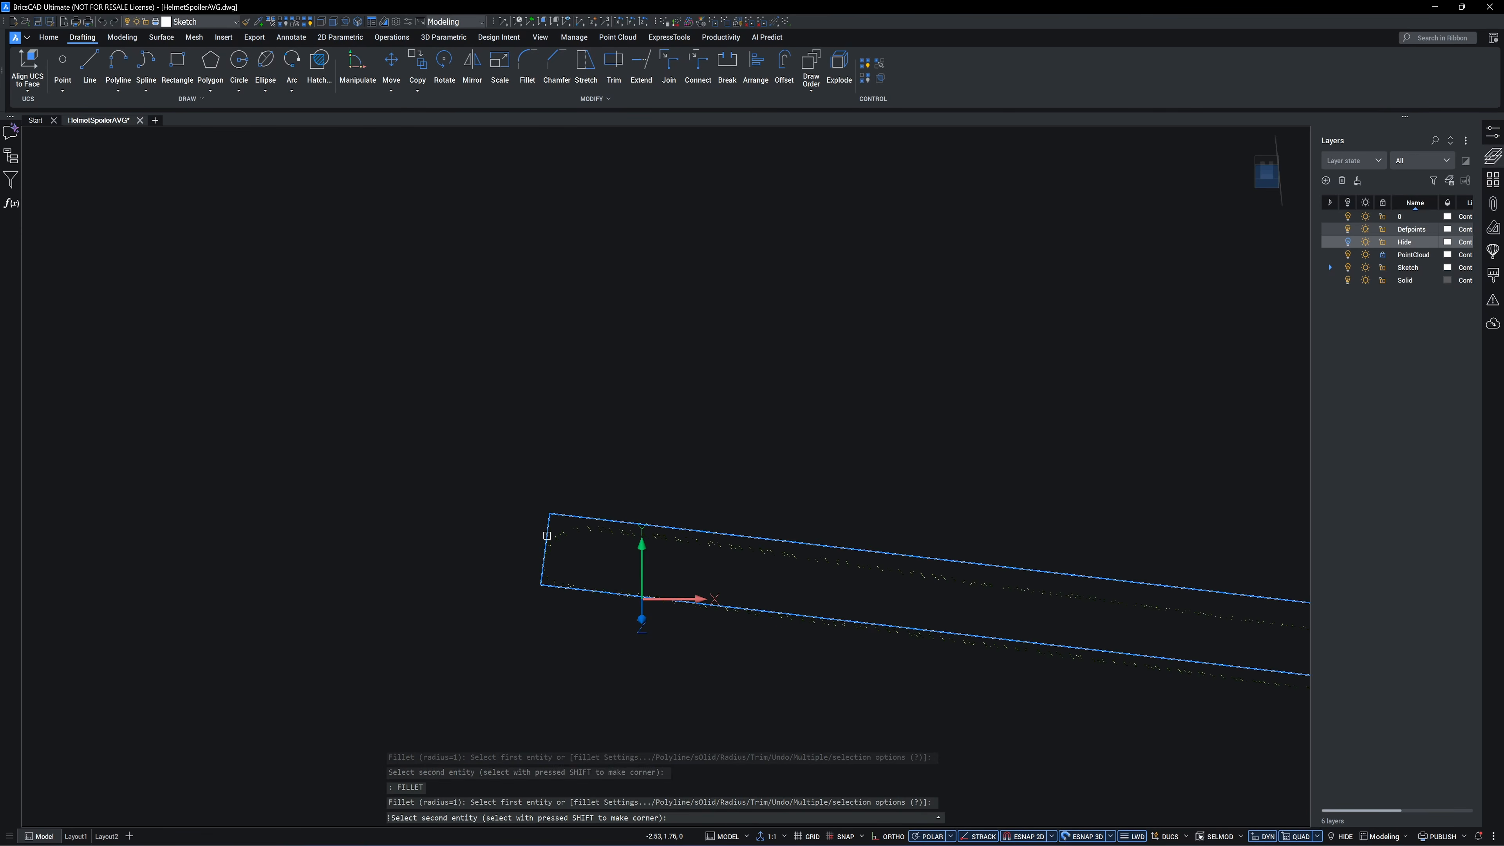
click(543, 551)
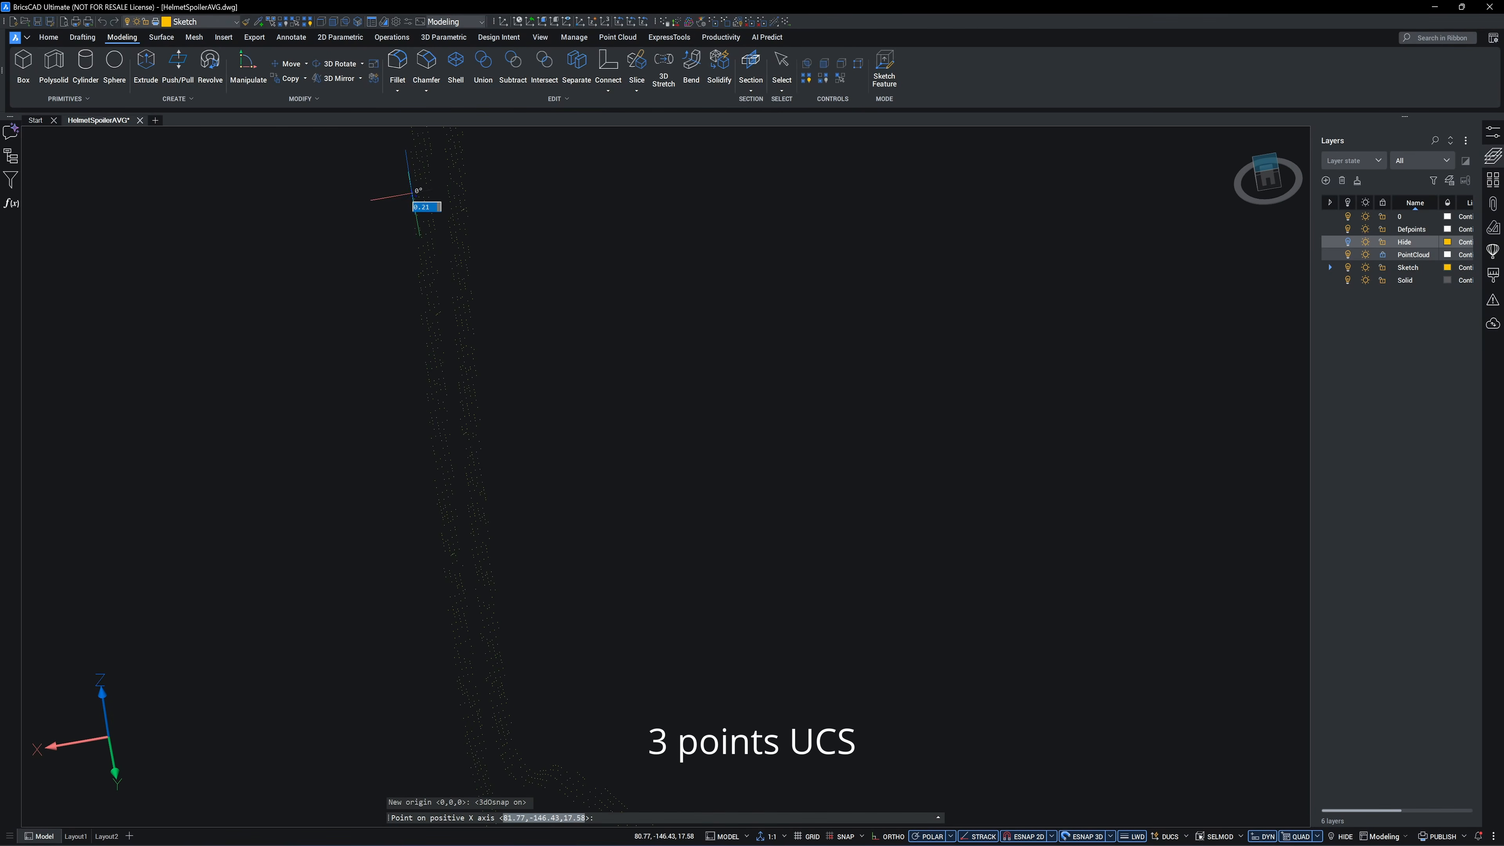
- Define a three-point UCS on the points of a further cropped cross-section strip
click(382, 393)
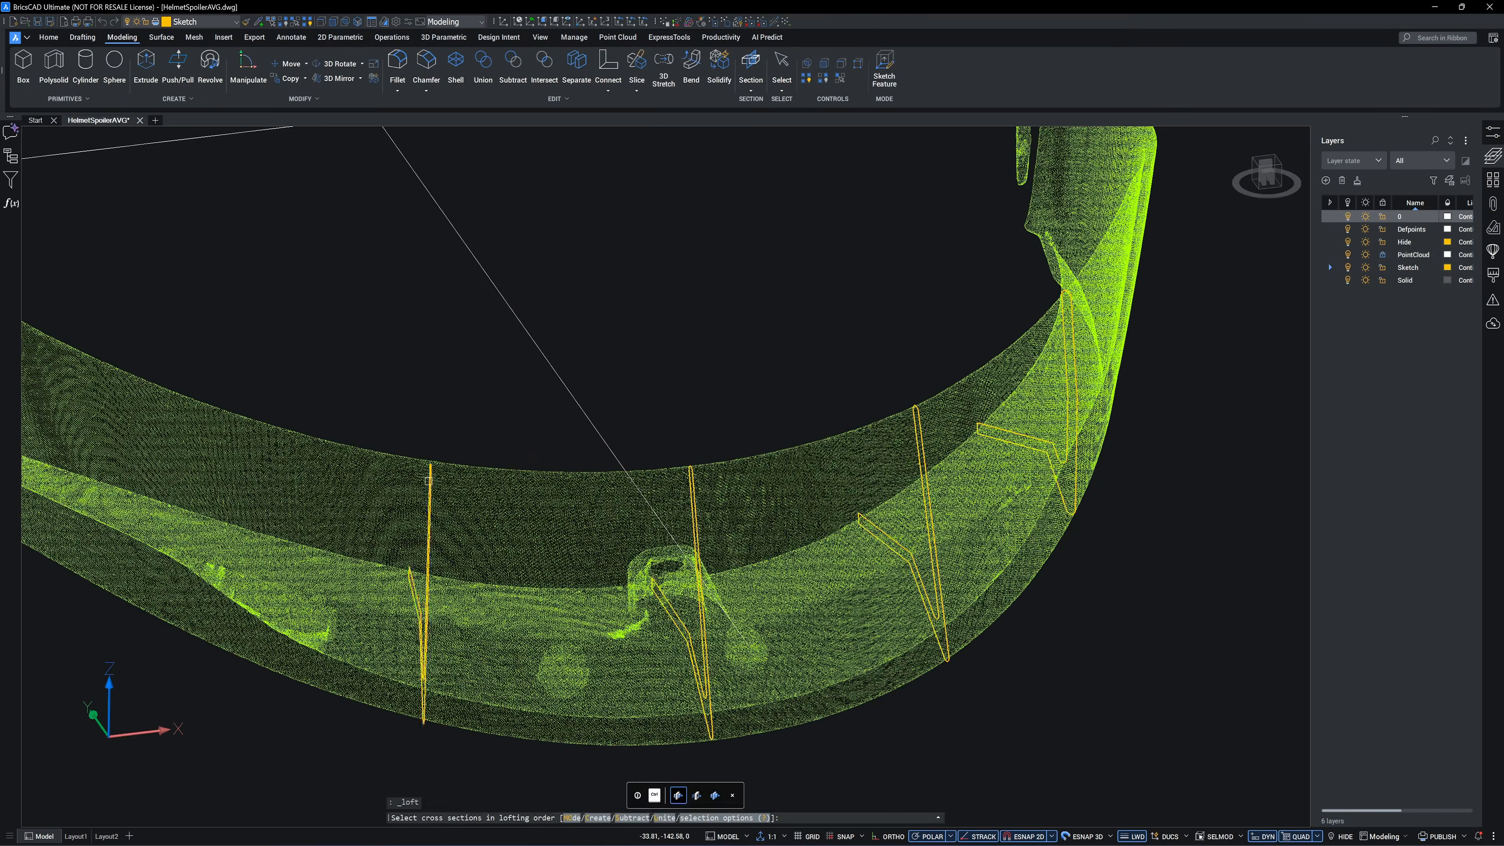
- Try lofting through the three neighbouring section profiles around the central mount and inspect the surface from below
click(429, 480)
click(690, 490)
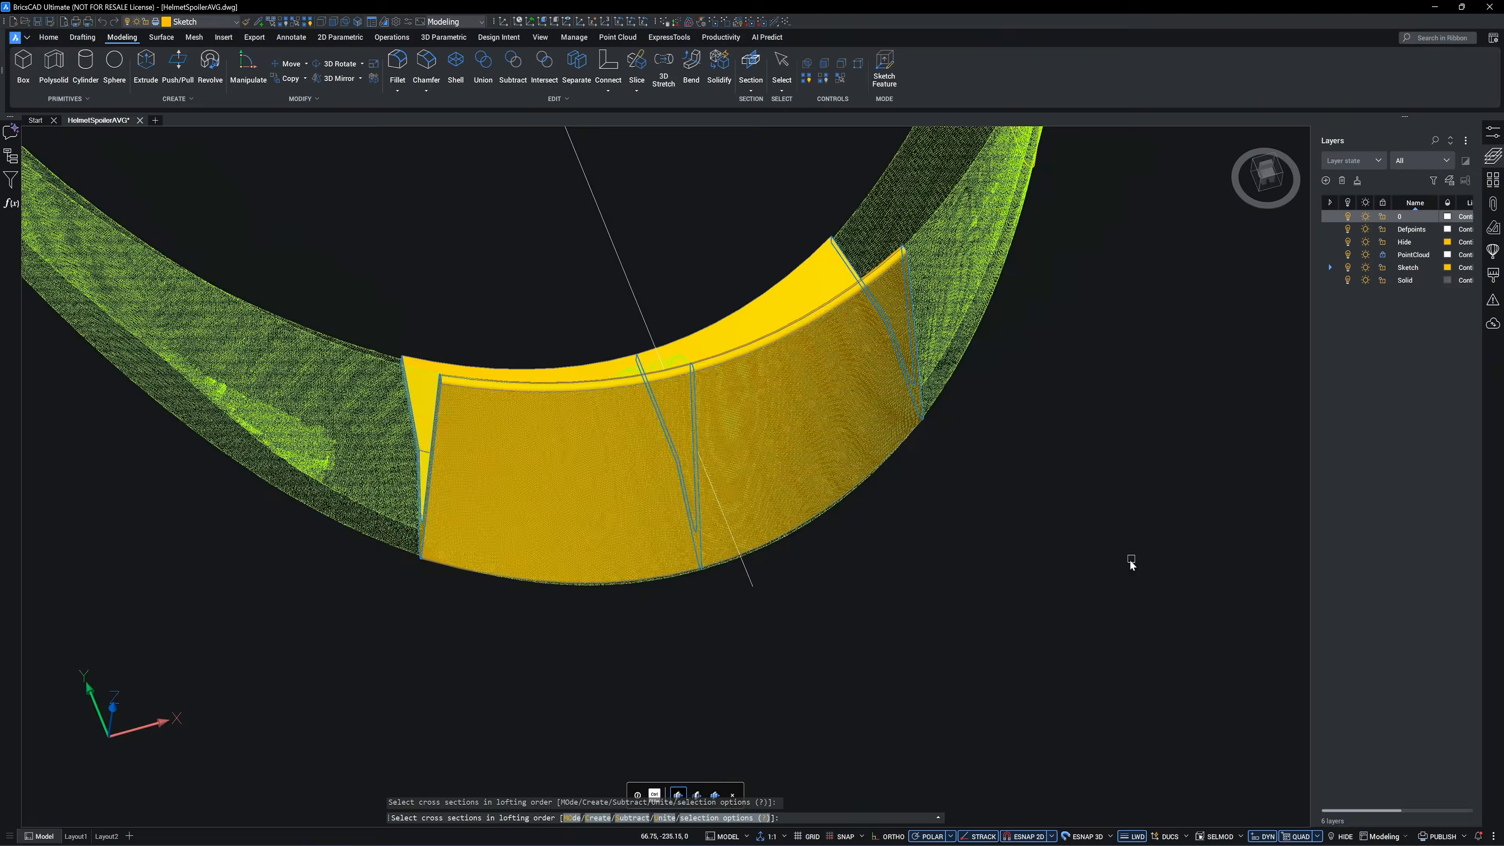
shift+middle_drag(1131, 560, 888, 607)
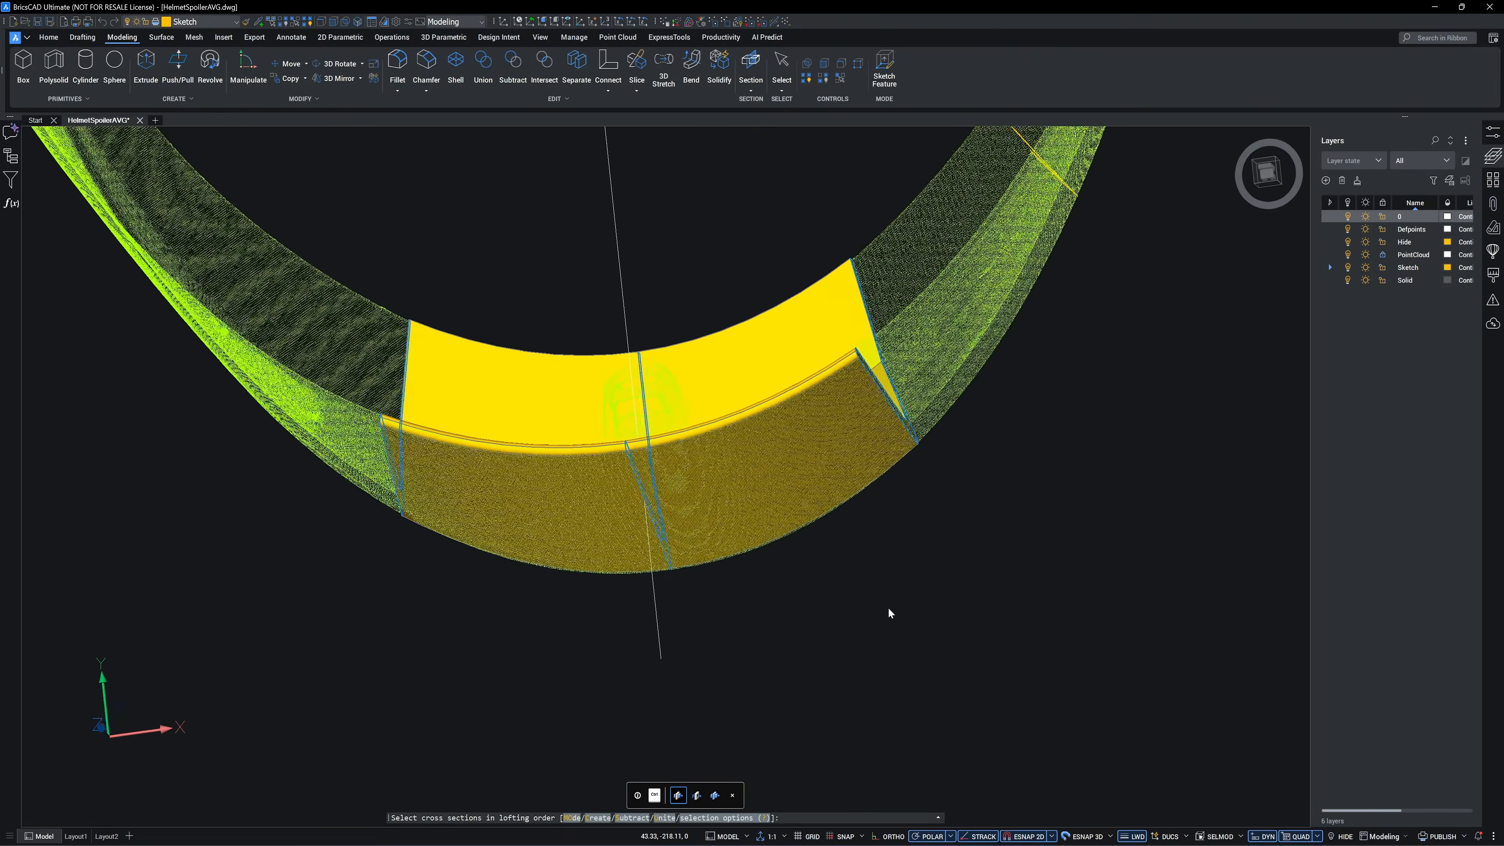
click(841, 433)
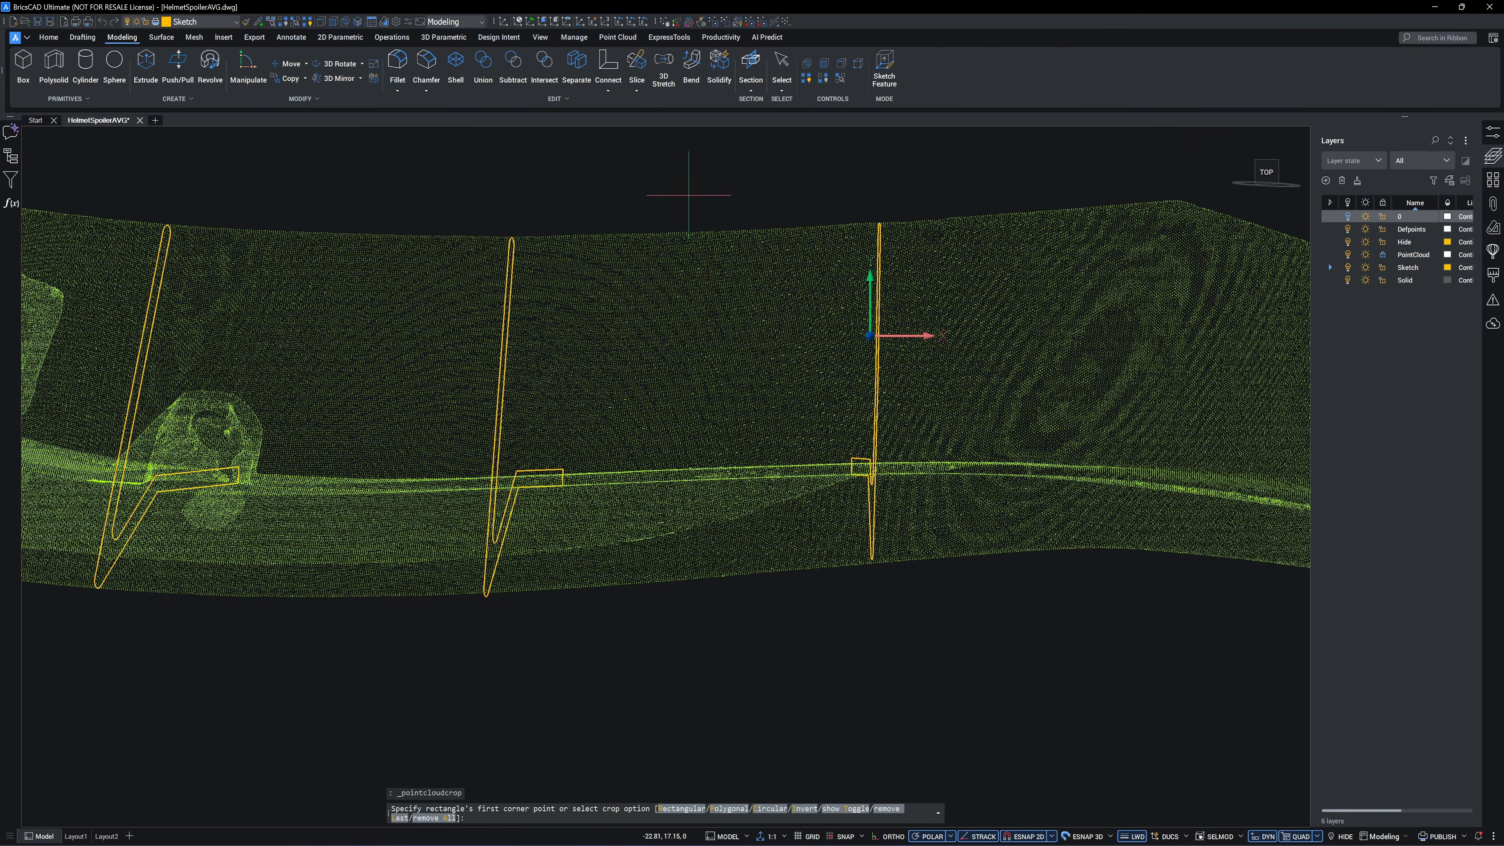
- Crop the point cloud to a narrow vertical strip between two of the traced section profiles
click(689, 189)
click(702, 663)
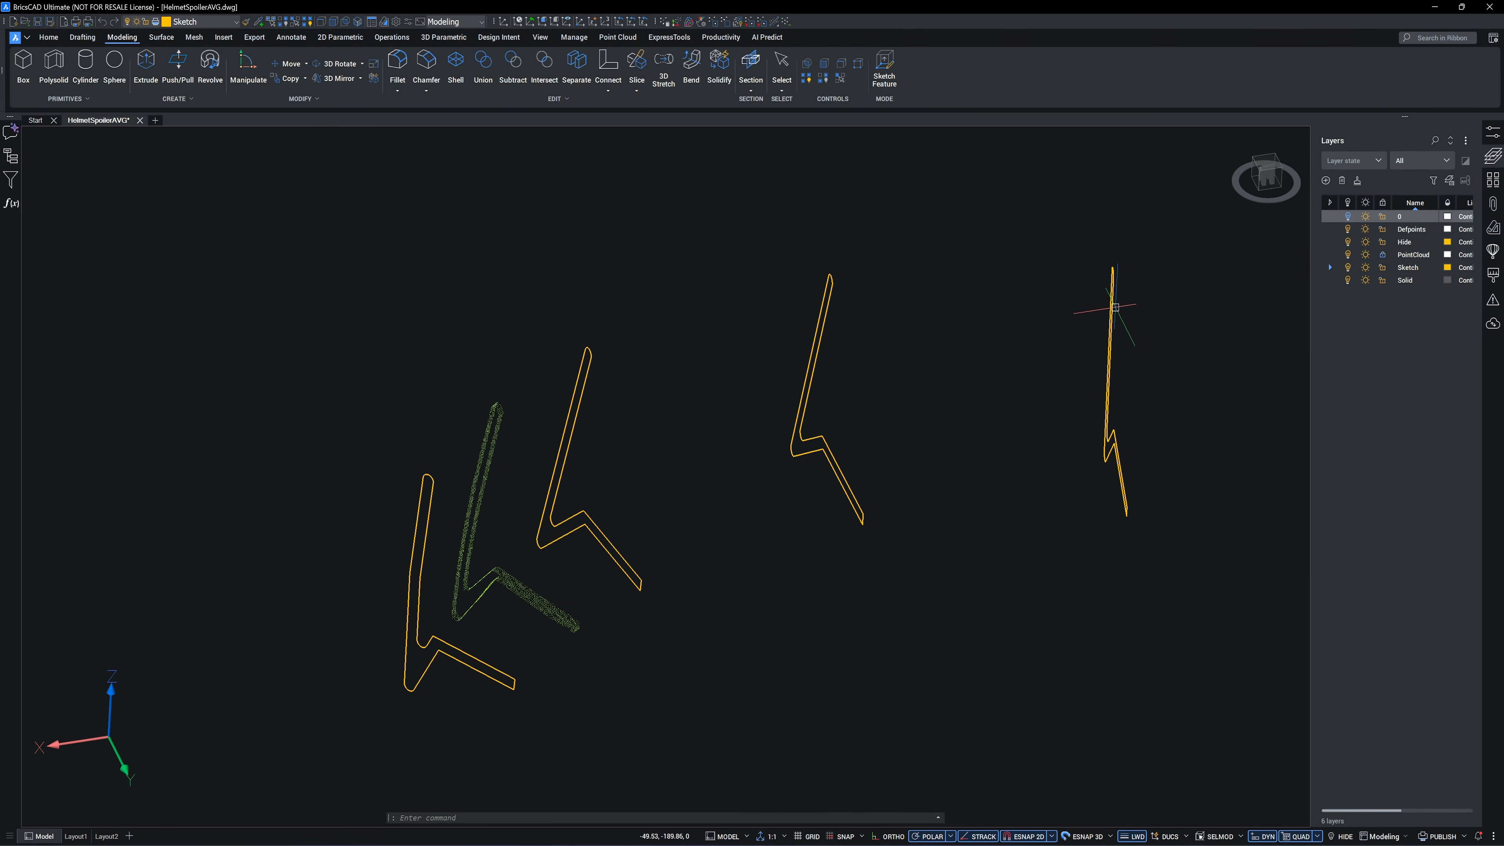
click(1107, 311)
key(Escape)
key(Escape)
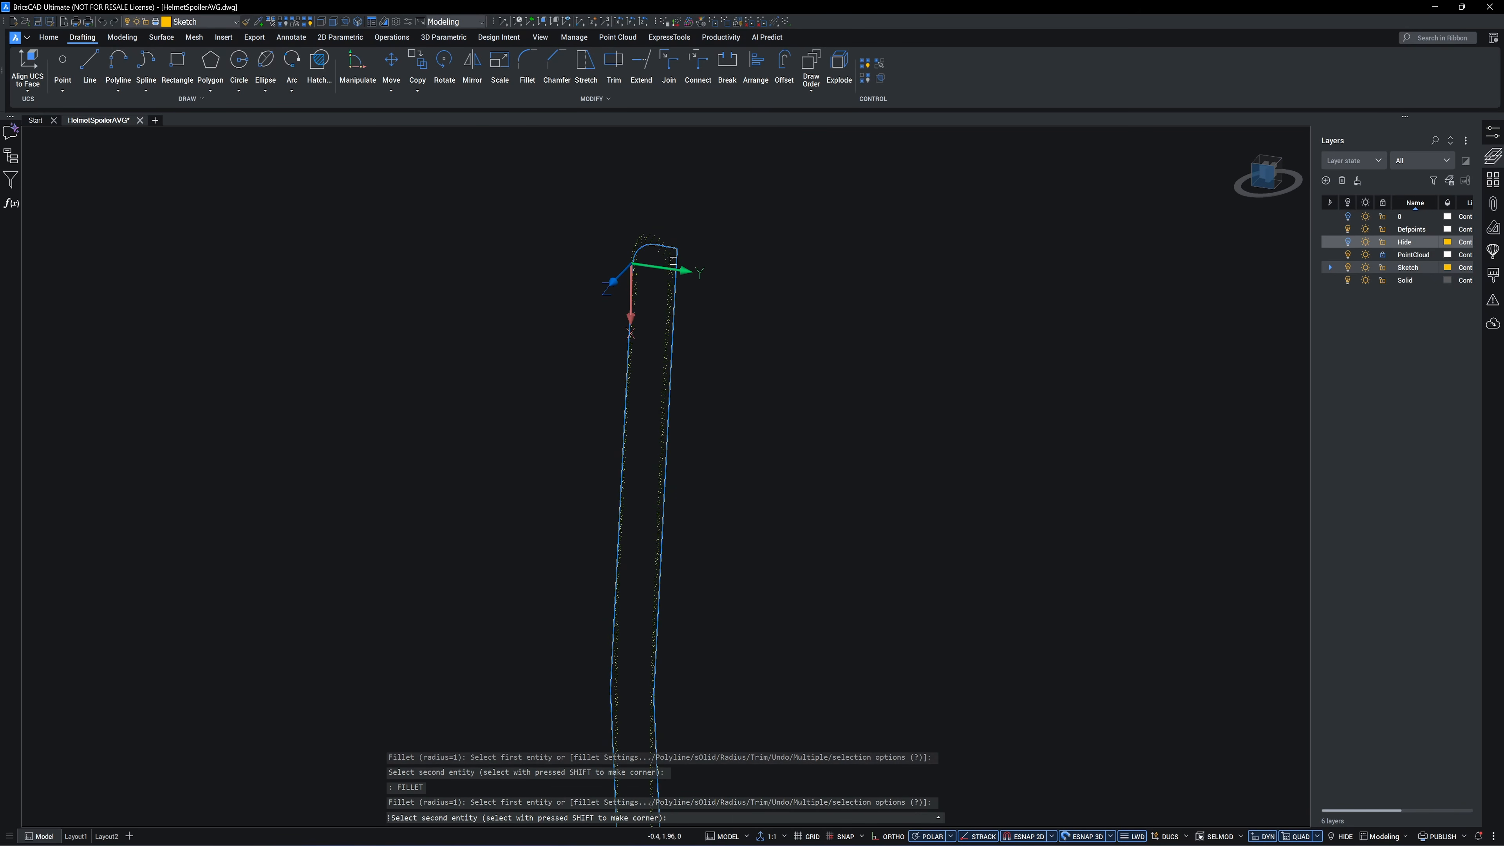
- Switch the Hide layer's visibility and crop the point cloud to the inside of a strip beyond the outermost section profile
click(1358, 254)
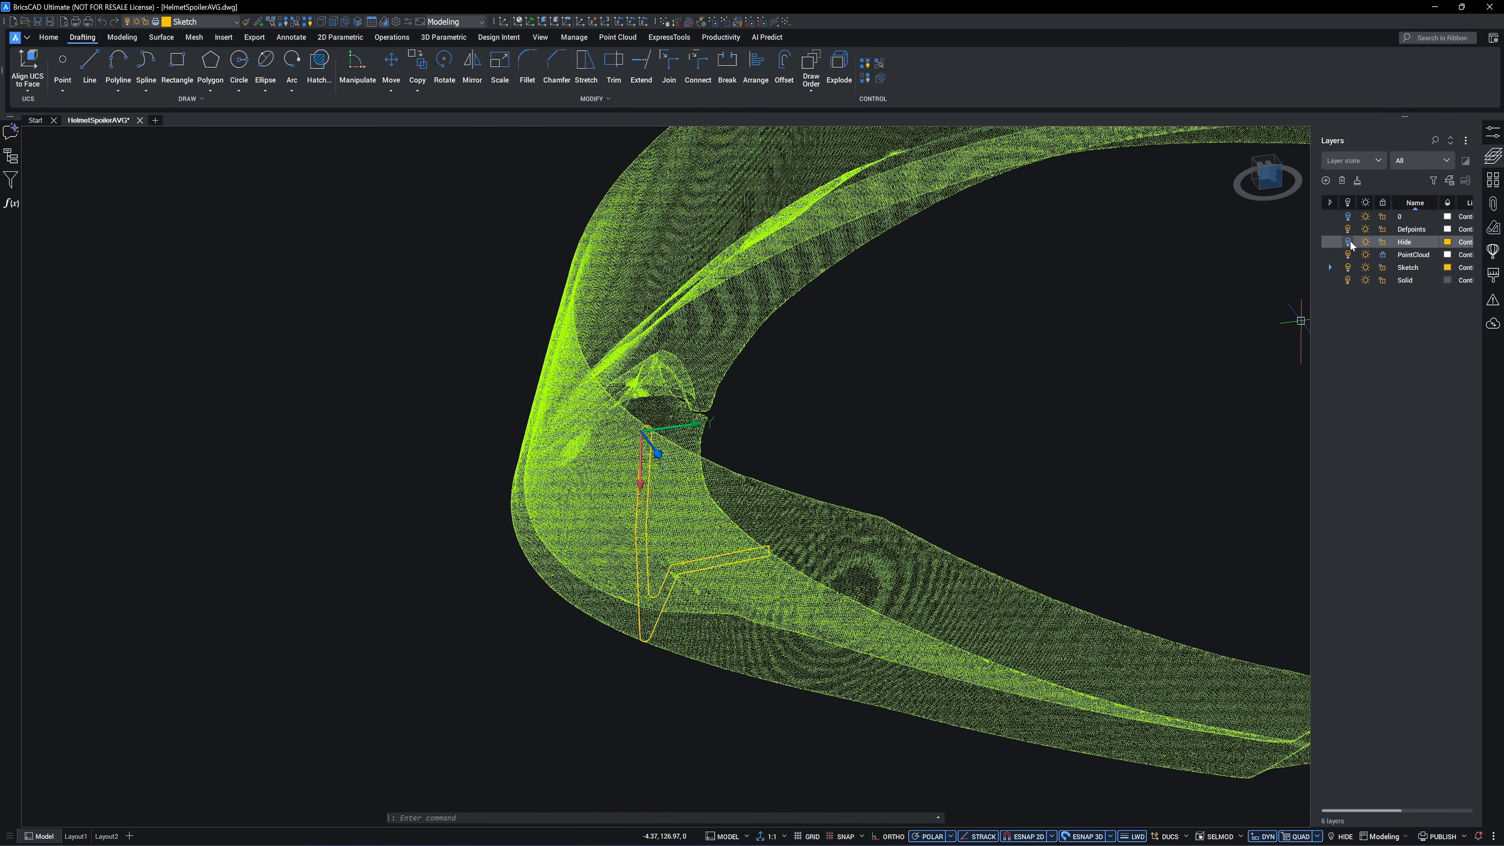
click(1348, 242)
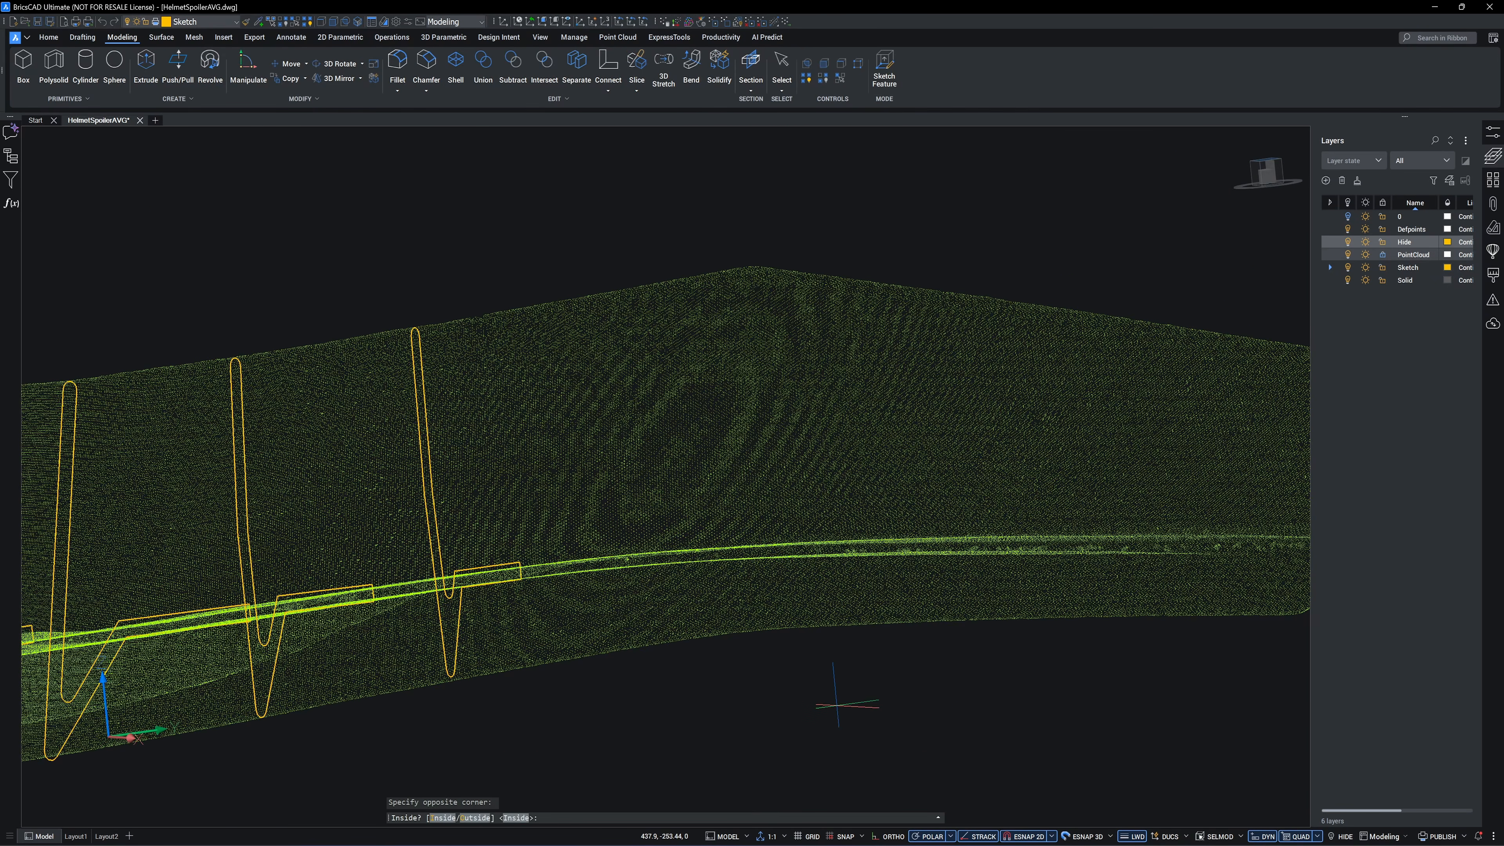
key(Return)
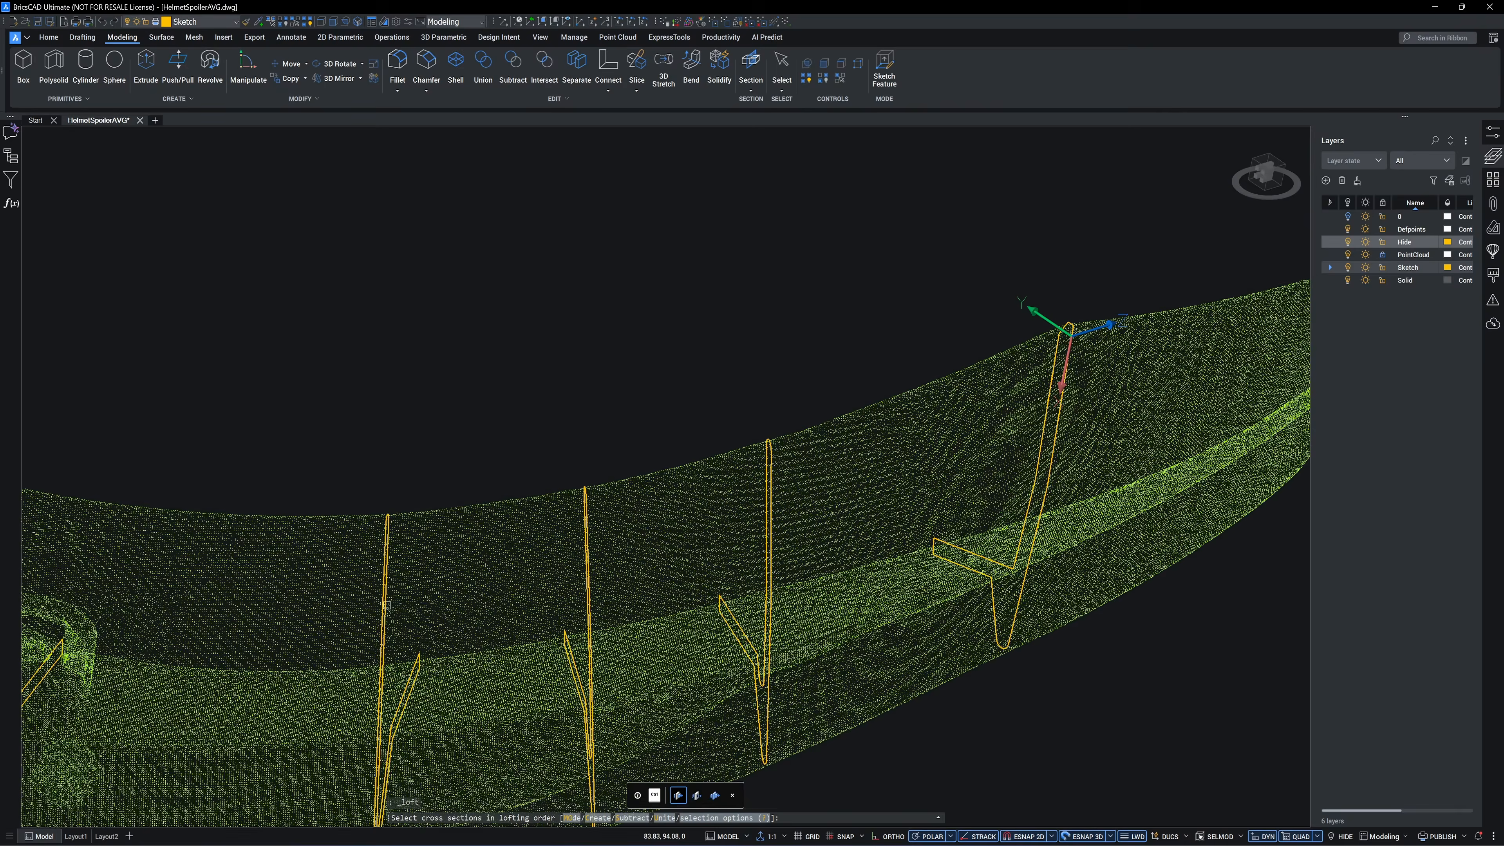
- Try lofting through the four section profiles along the side, picking them in order outward to the farthest one
click(381, 593)
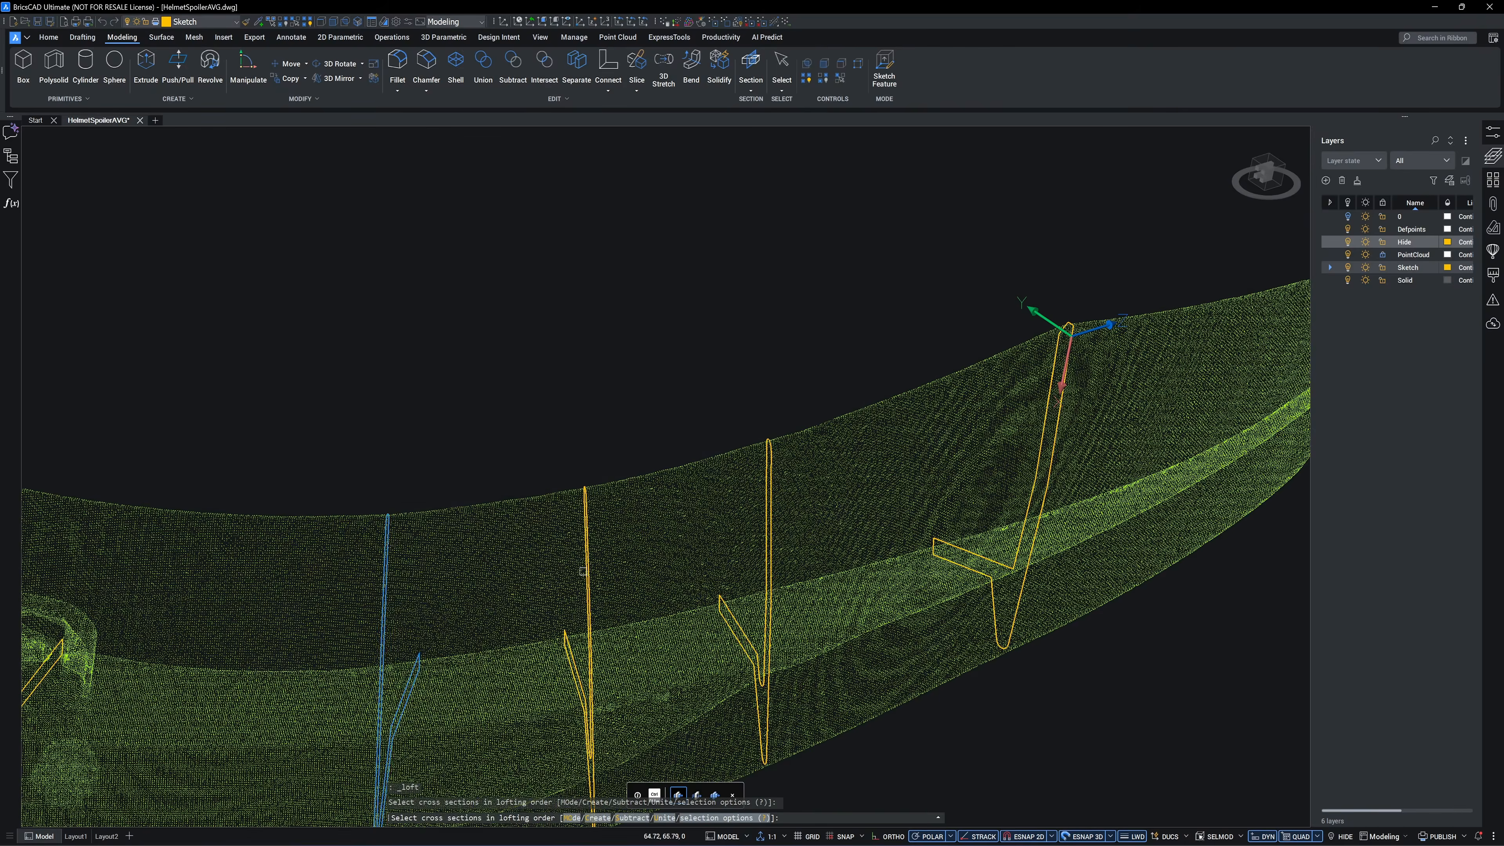
click(588, 592)
click(768, 592)
shift+middle_drag(1046, 441, 1044, 326)
click(1036, 393)
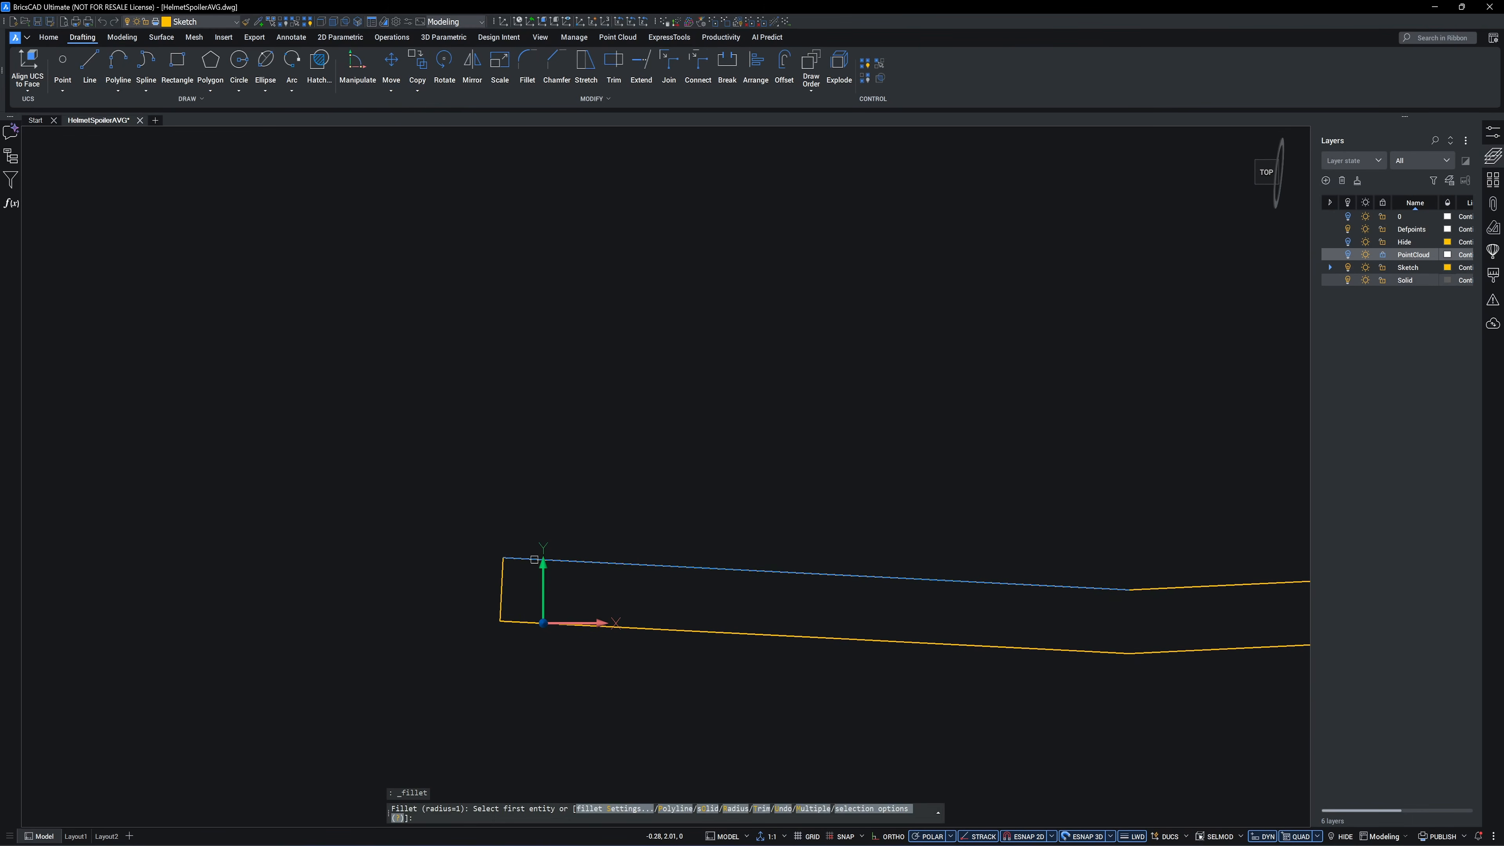
- Fillet both corners at the upper end of the section profile with radius 1
click(531, 558)
click(505, 576)
key(Return)
click(501, 604)
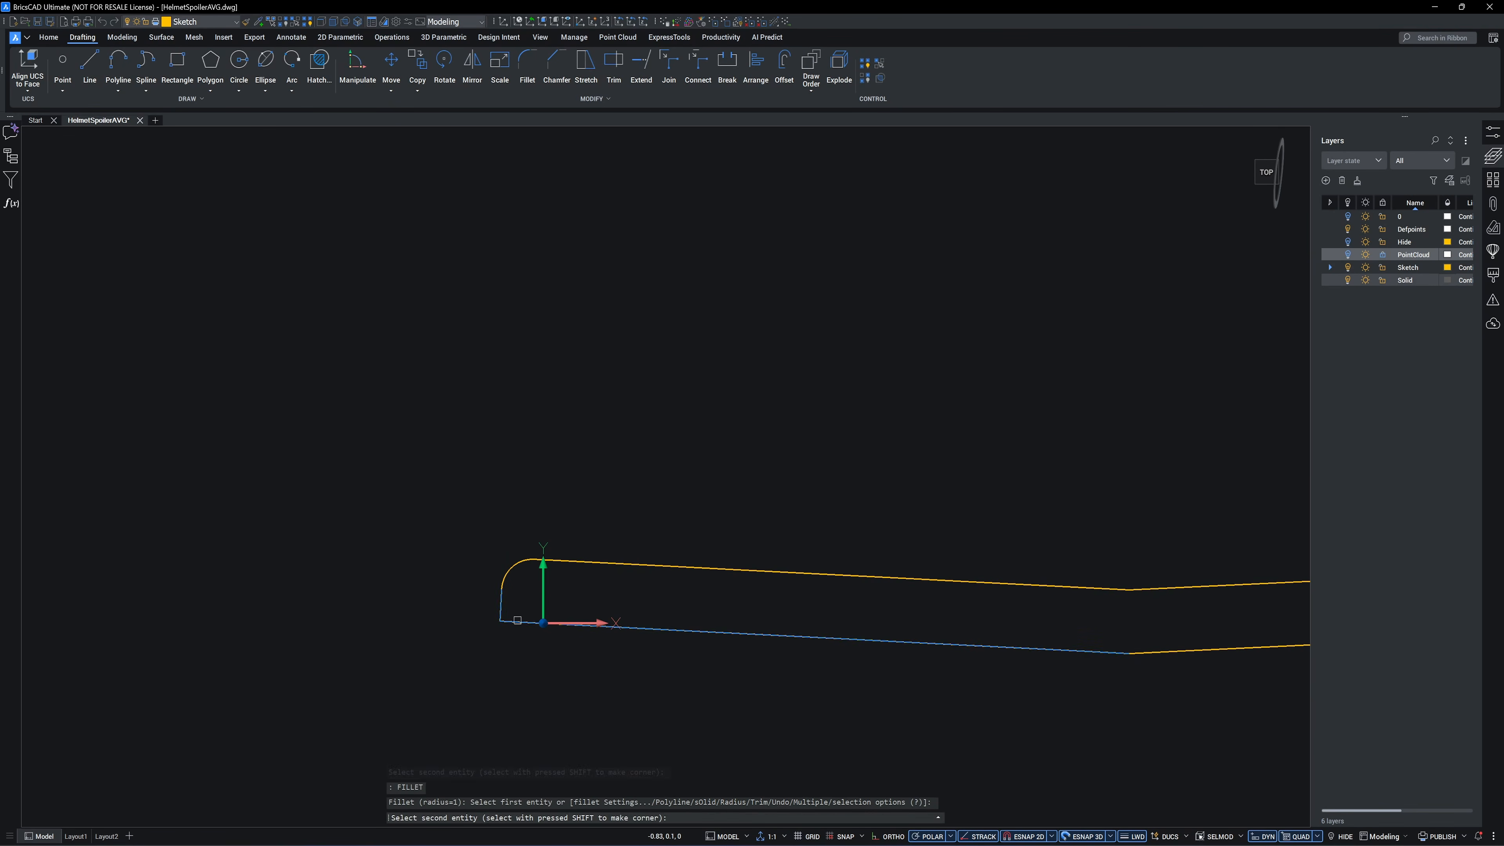
click(517, 620)
key(Return)
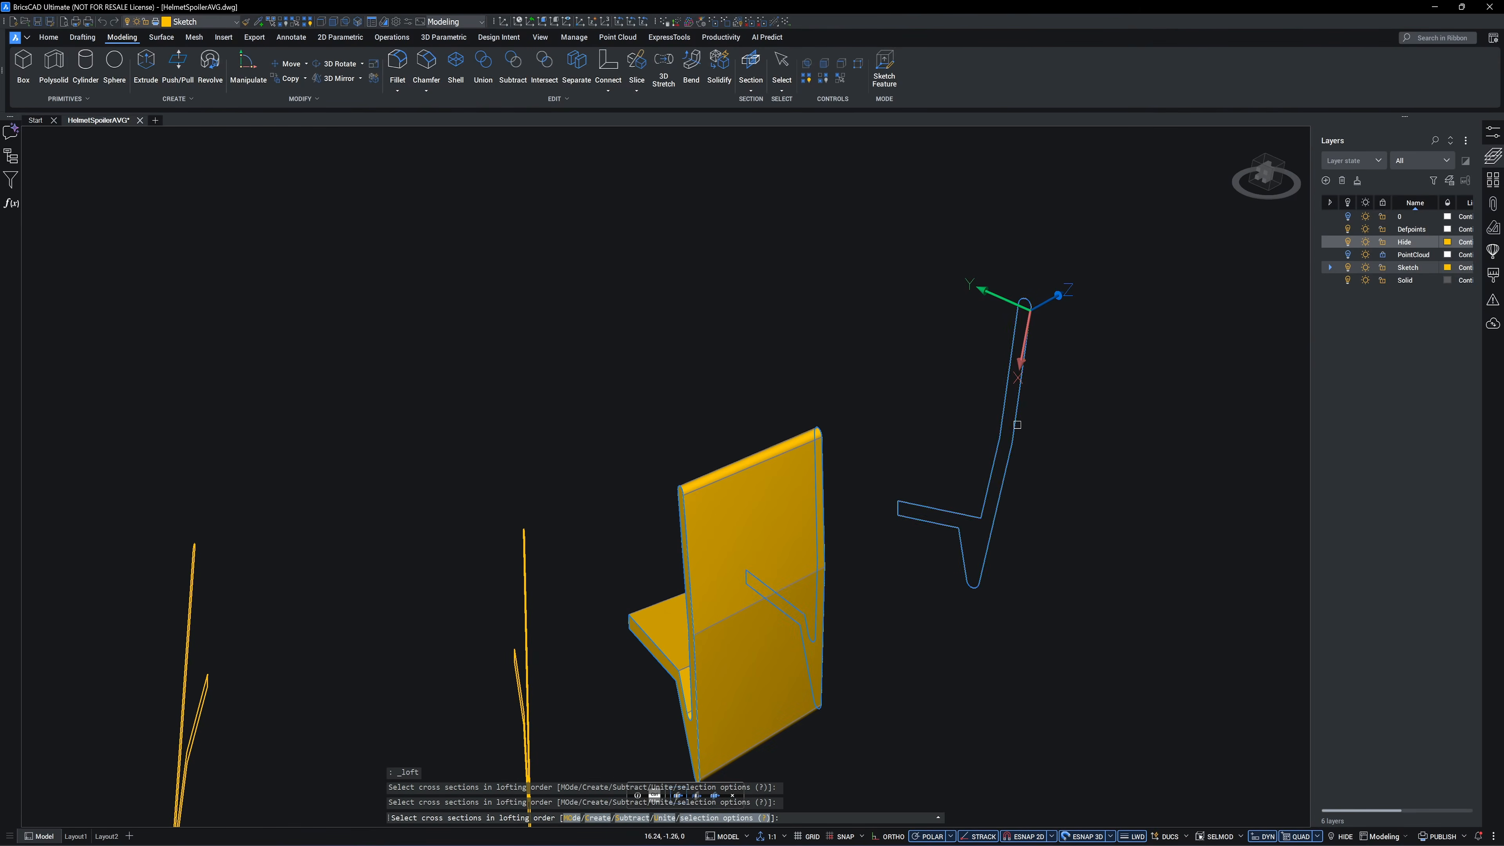
- Add the farthest rounded section profile to the trial loft and inspect the resulting shape
click(1017, 425)
shift+middle_drag(1113, 481, 748, 202)
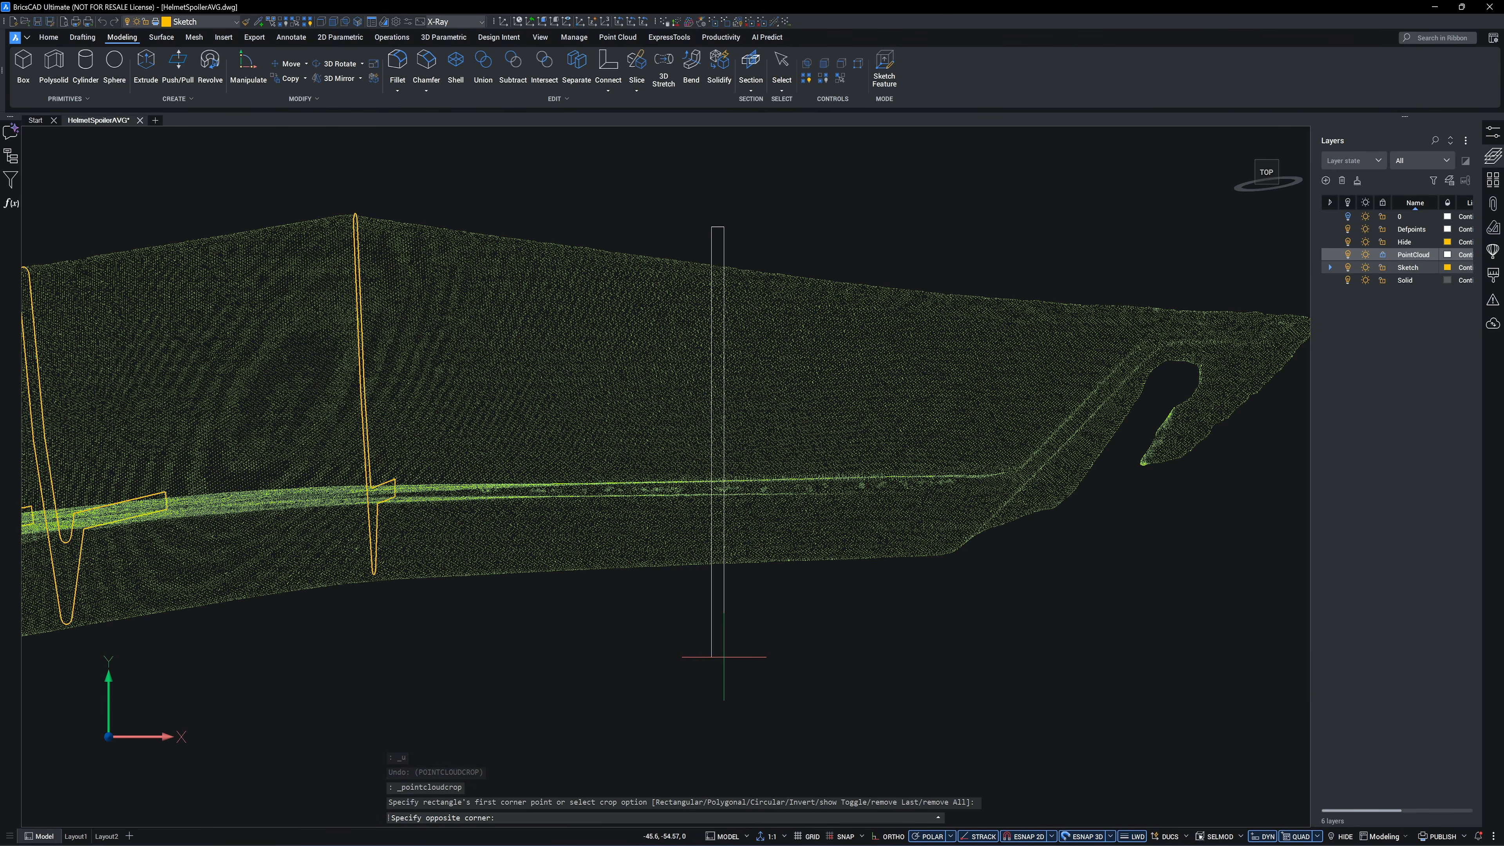
- Crop the point cloud to the inside of a narrow strip midway between the last section profile and the hooked tip
key(Return)
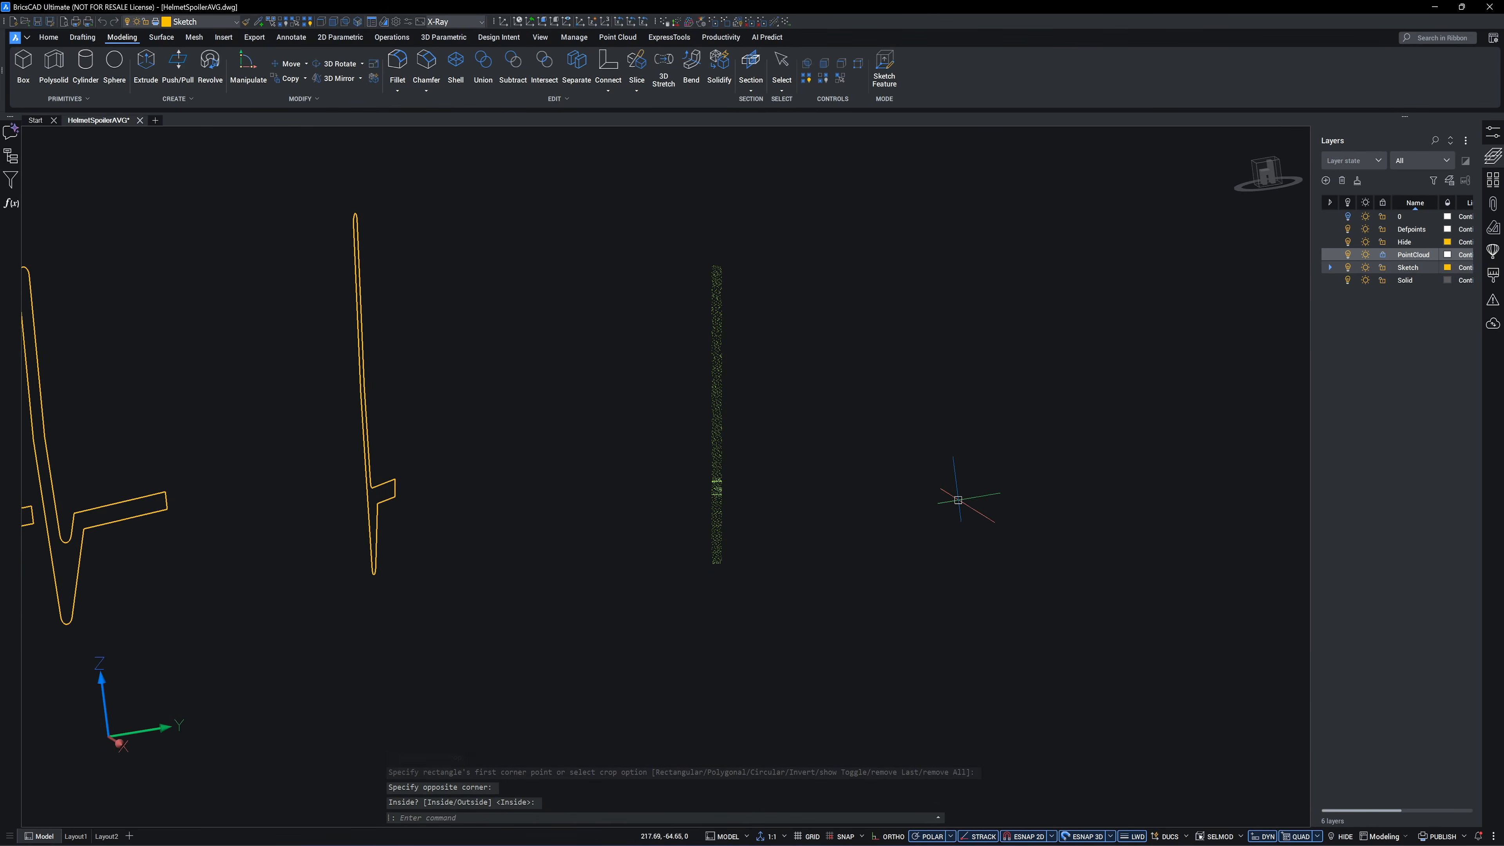
shift+middle_drag(958, 500, 726, 470)
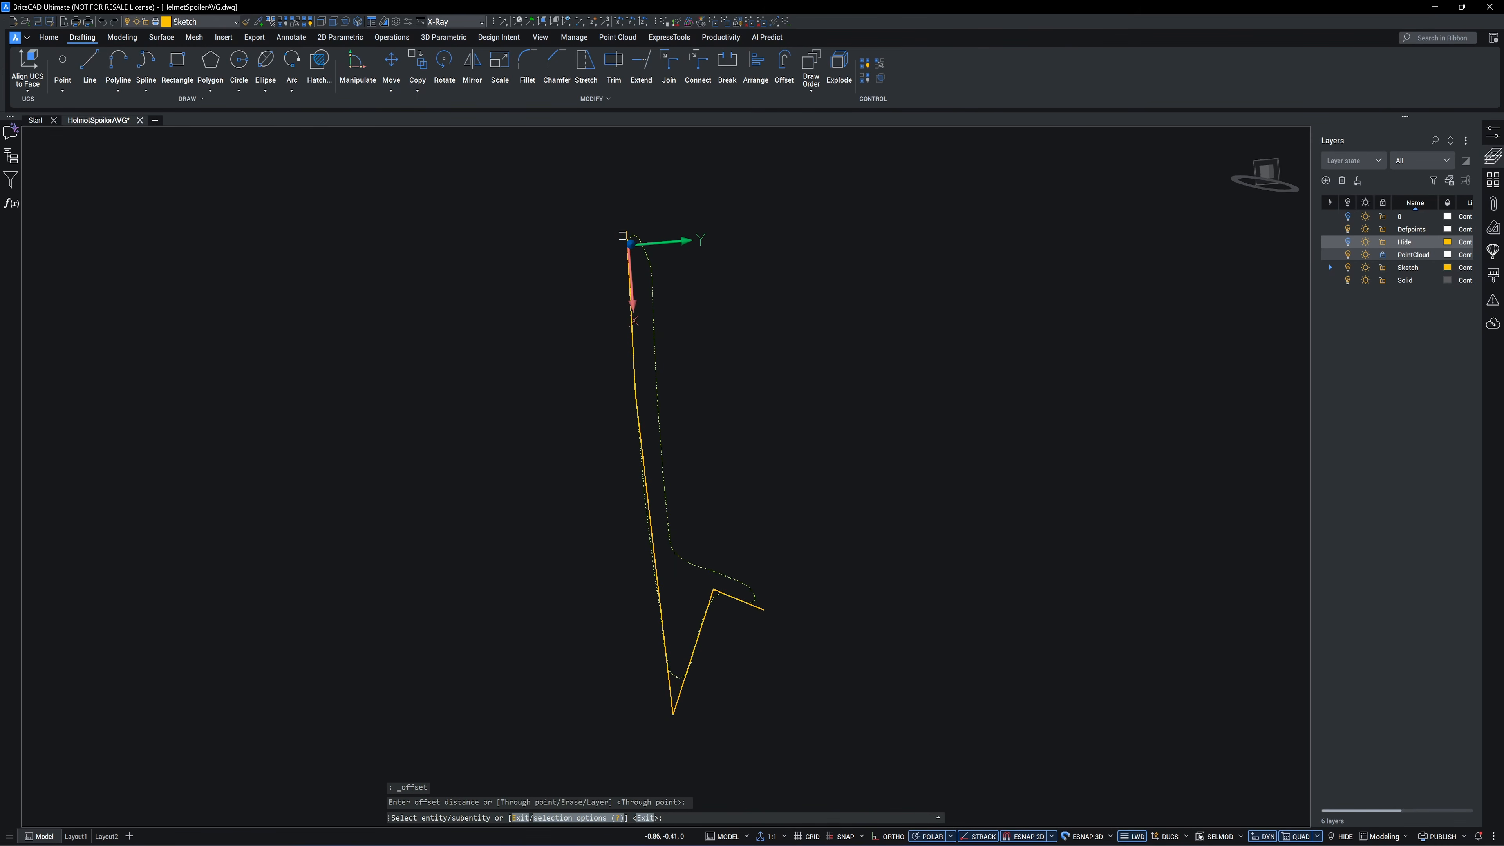
- Offset the traced outer line to the wall's opposite side and extend the short inner line to meet it
click(626, 236)
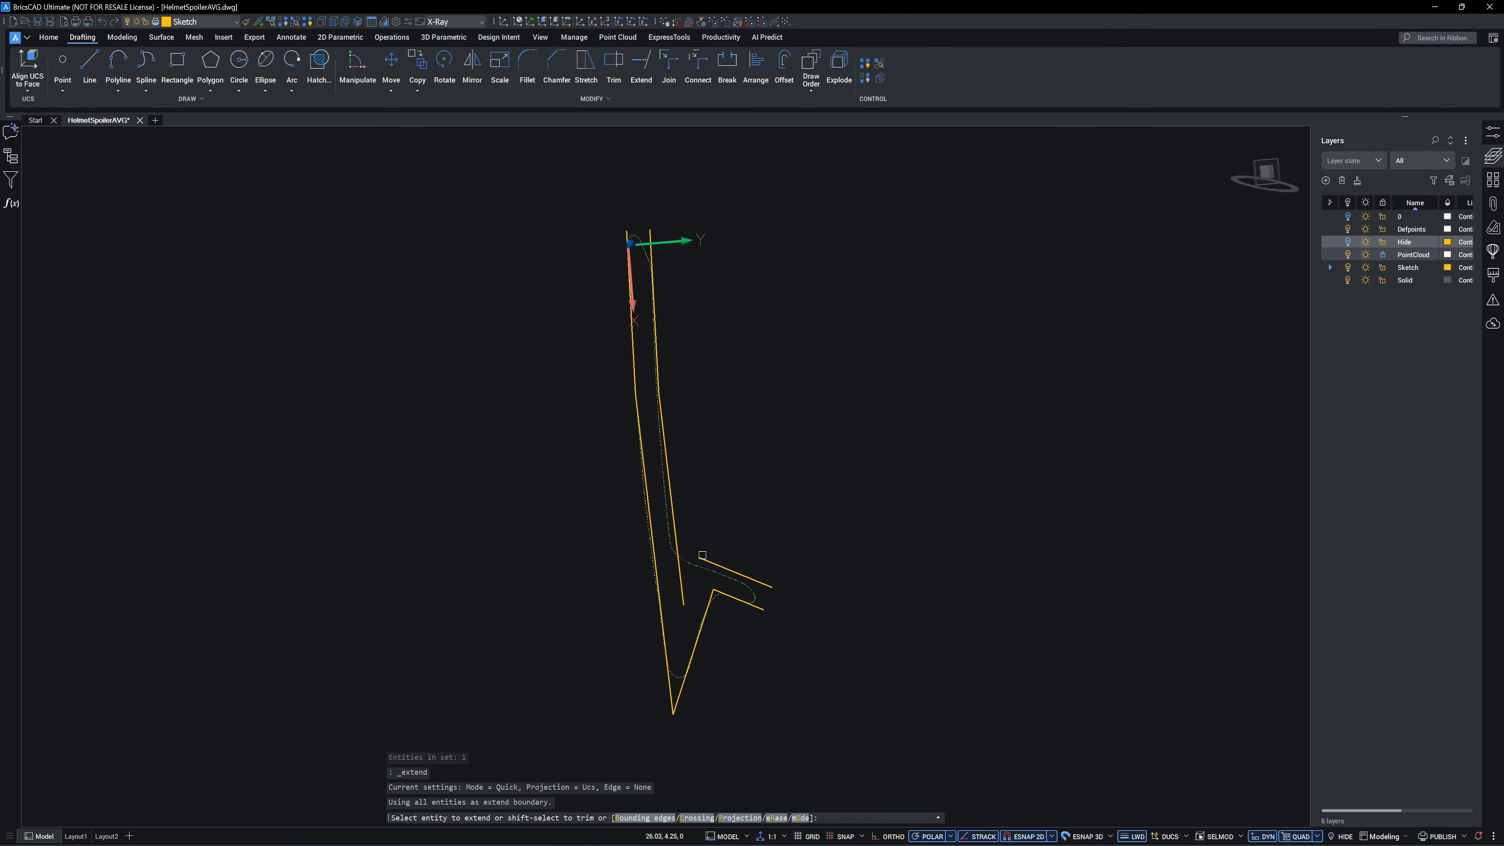
click(706, 559)
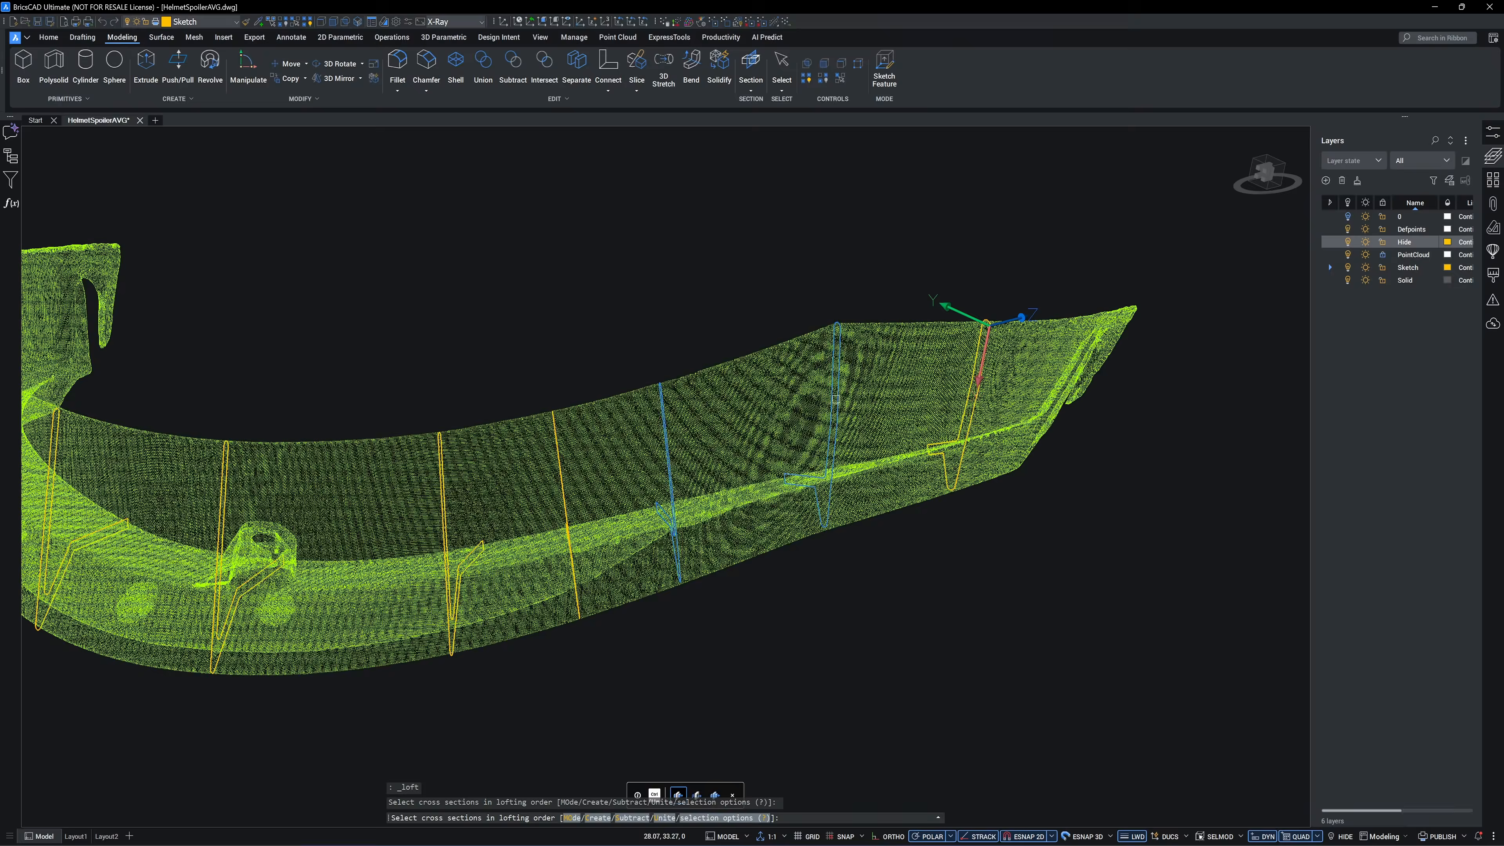
- Try lofting through the three section profiles nearest the tip and inspect the preview against the point cloud
click(836, 399)
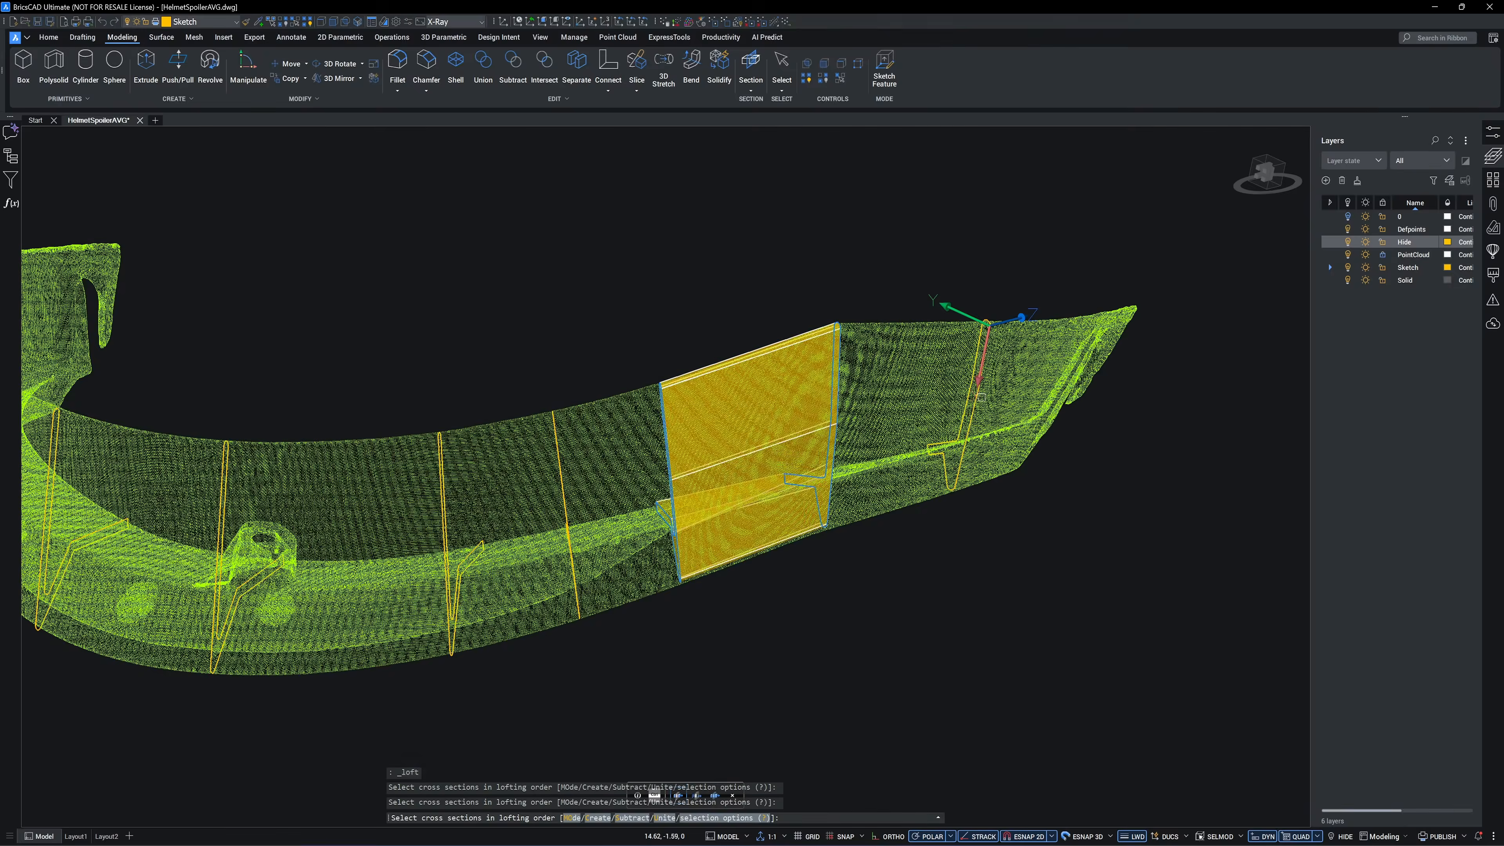
click(976, 402)
shift+middle_drag(976, 555, 954, 323)
scroll(829, 365, up, 2)
key(Escape)
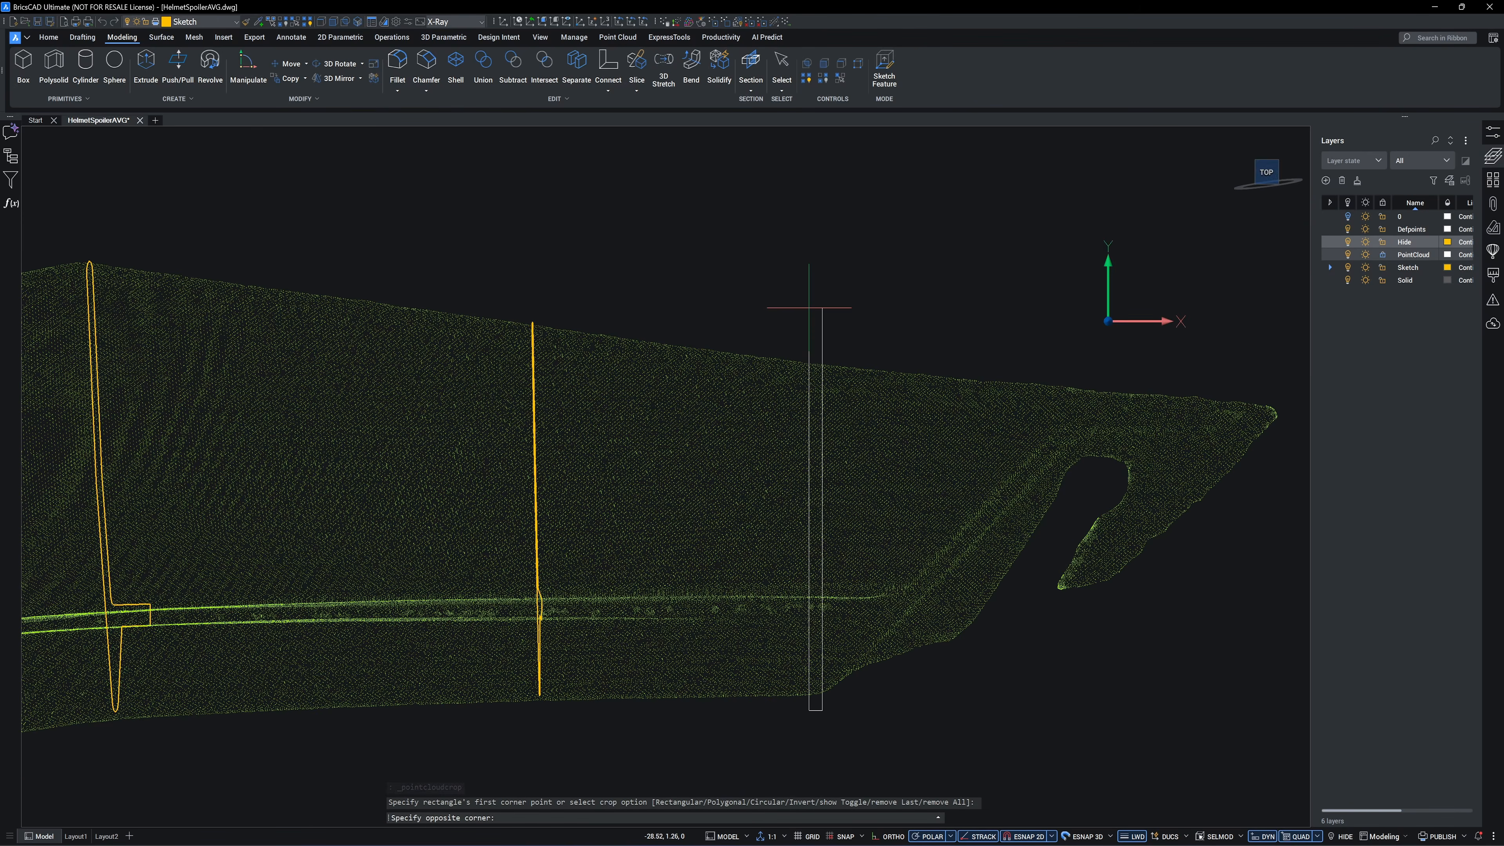
- Crop the point cloud to the inside of a narrow strip just before the tip's sloped transition
click(811, 309)
key(Return)
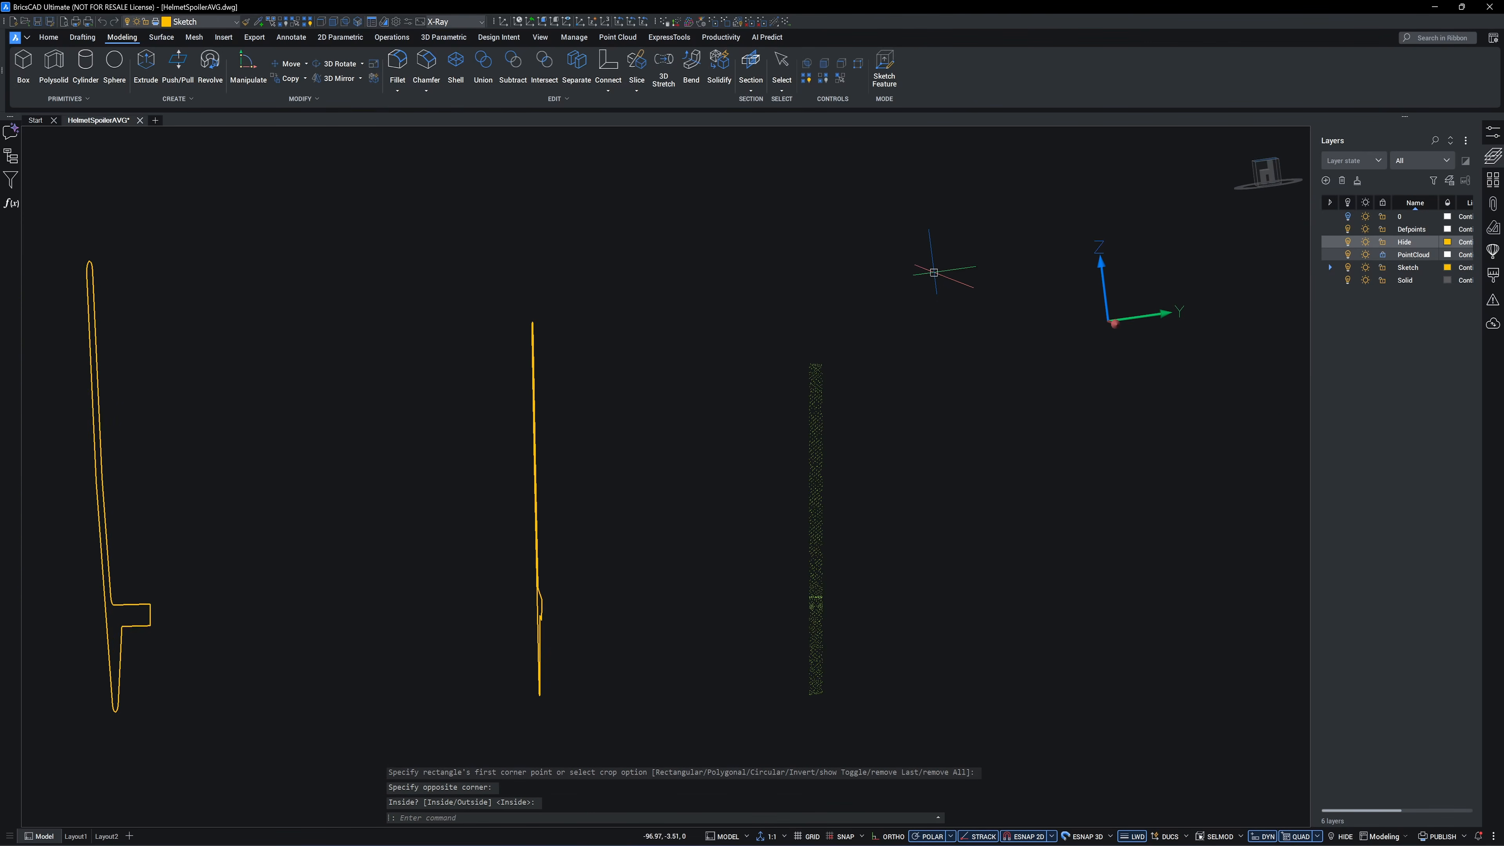
scroll(663, 477, down, 2)
scroll(663, 477, down, 2)
shift+middle_drag(663, 477, 647, 346)
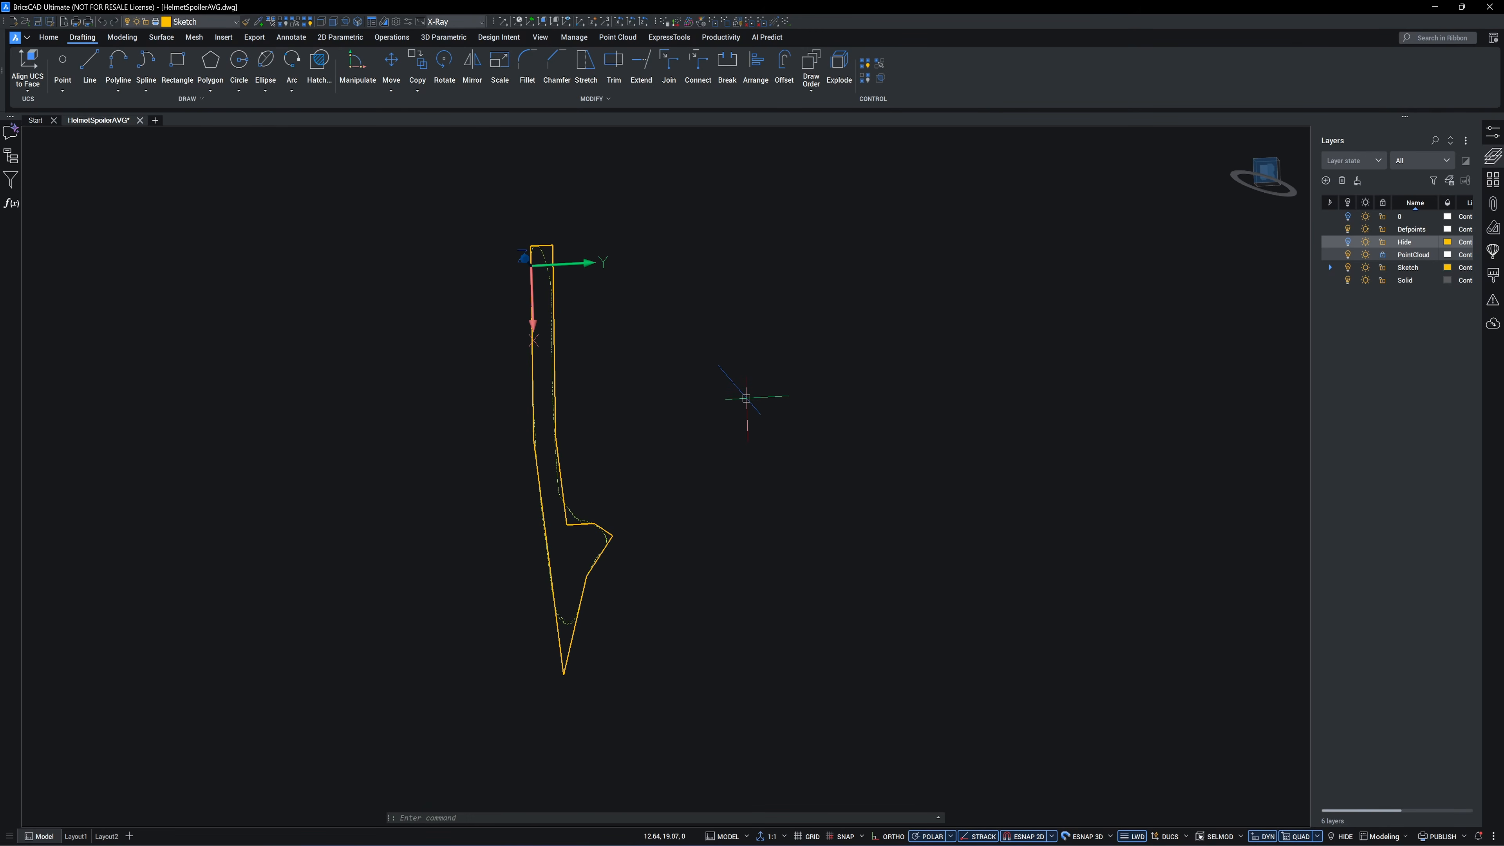
- Copy the third section profile from the tip to free space, using its inner end corner as the base point
click(590, 699)
click(590, 699)
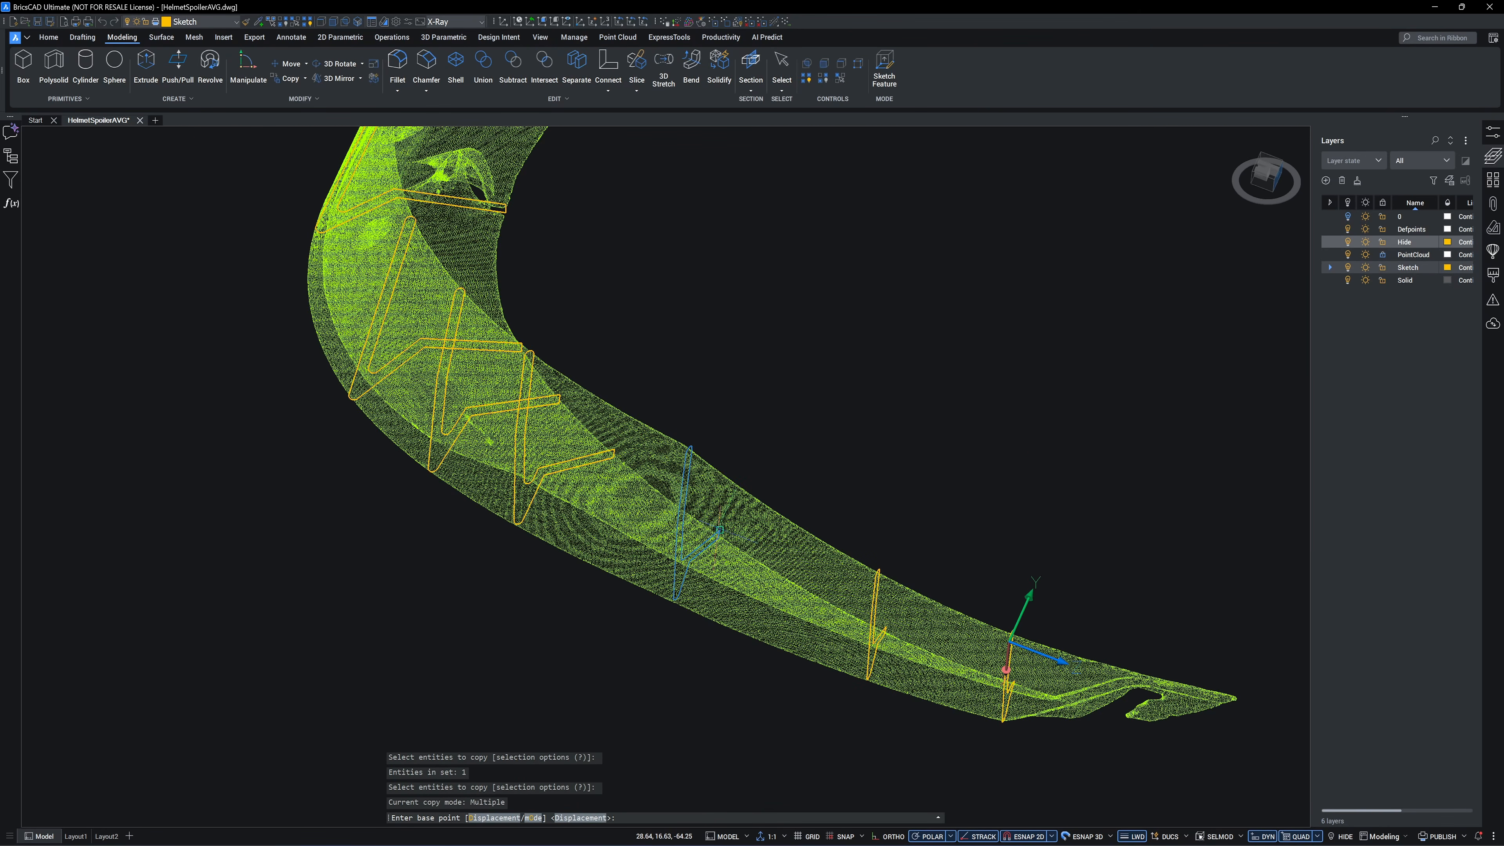
click(719, 529)
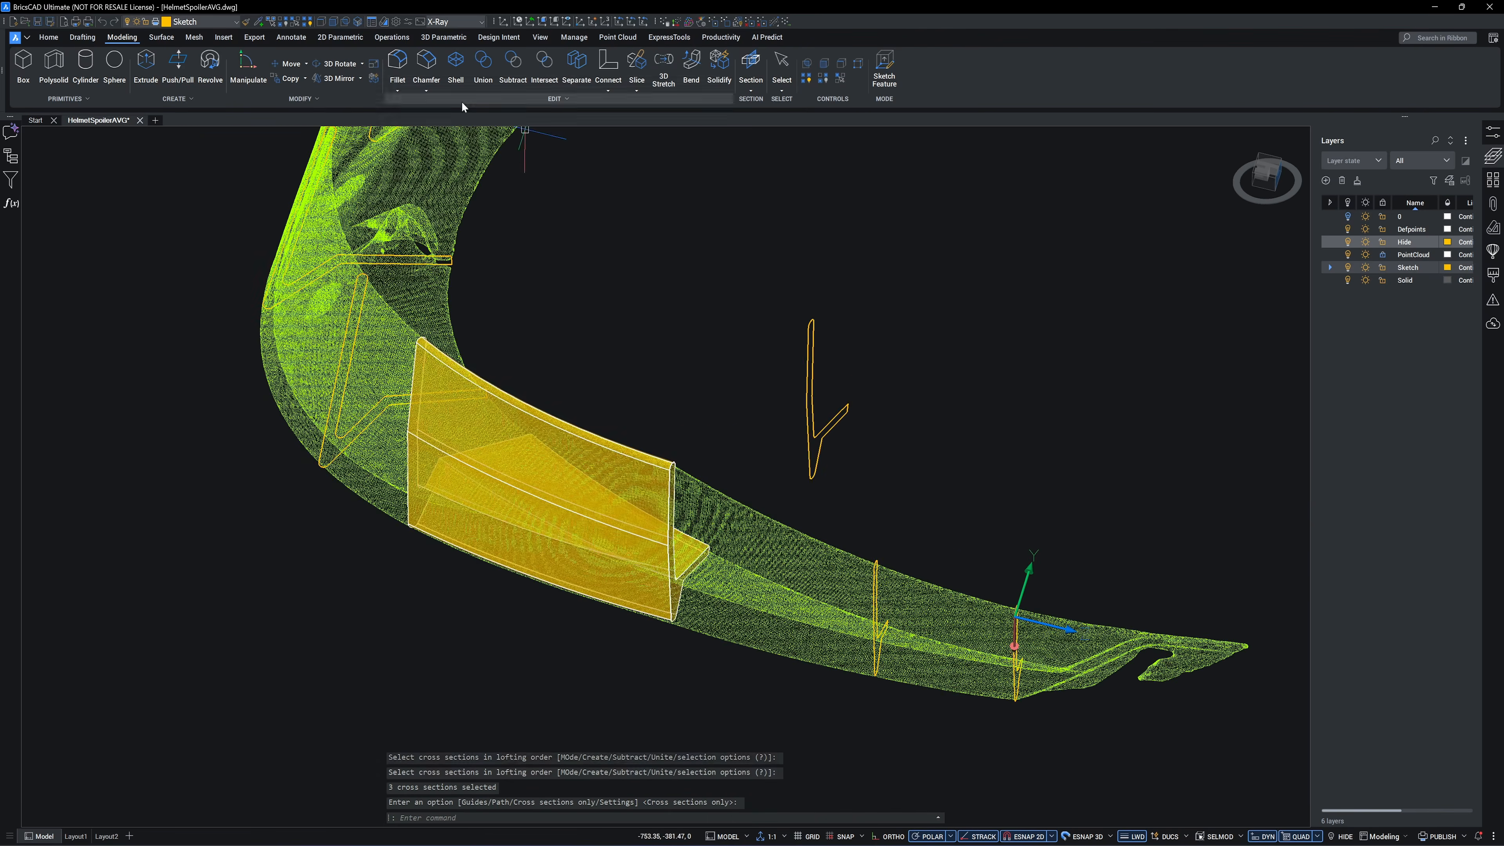
- Loft the three section profiles nearest the tip into a solid, using cross sections only
scroll(745, 490, up, 5)
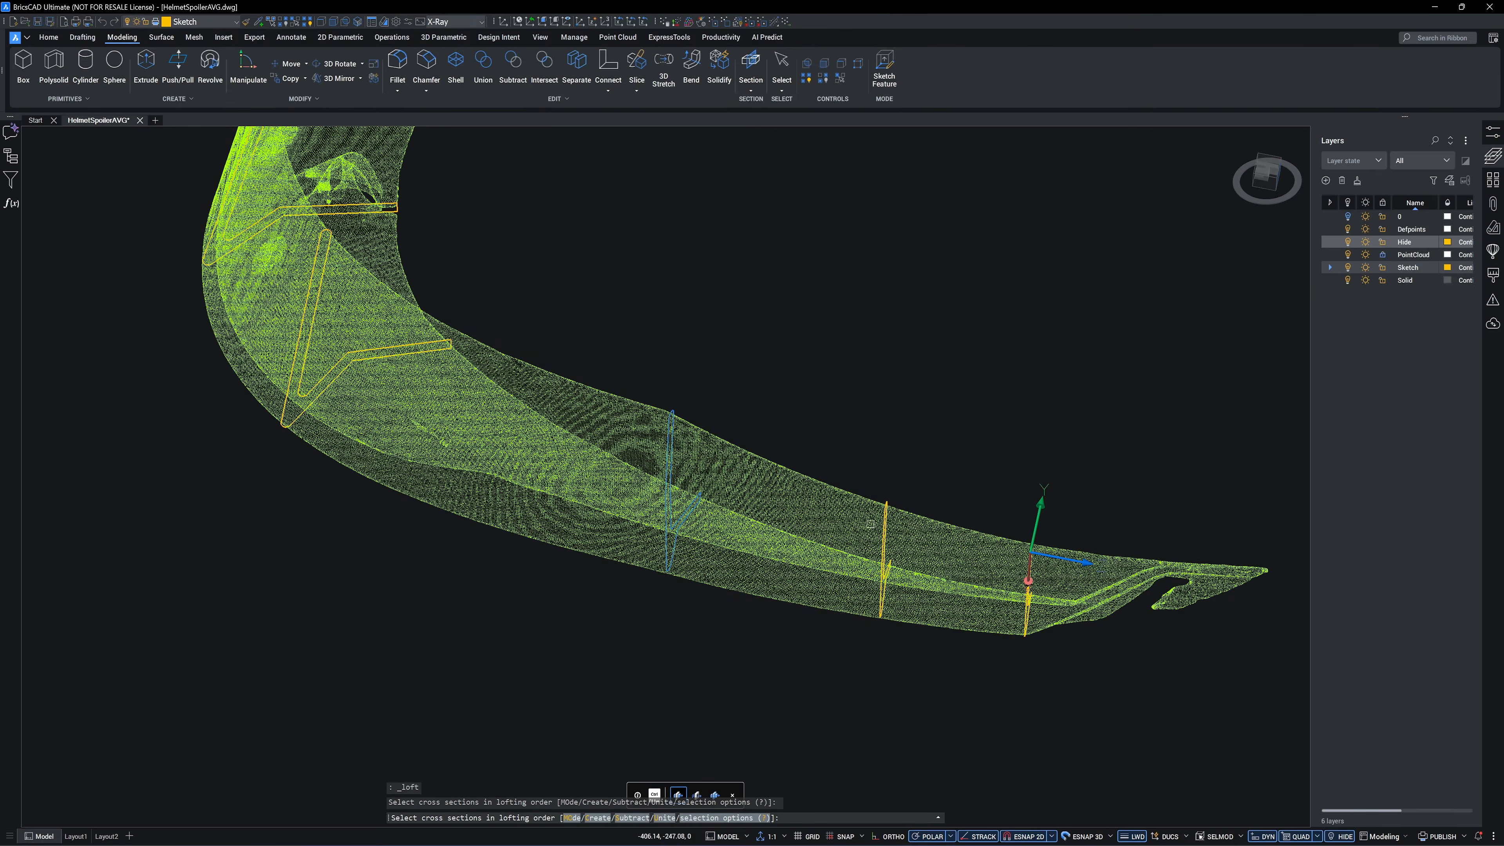
click(885, 529)
click(1032, 569)
key(Return)
key(Return)
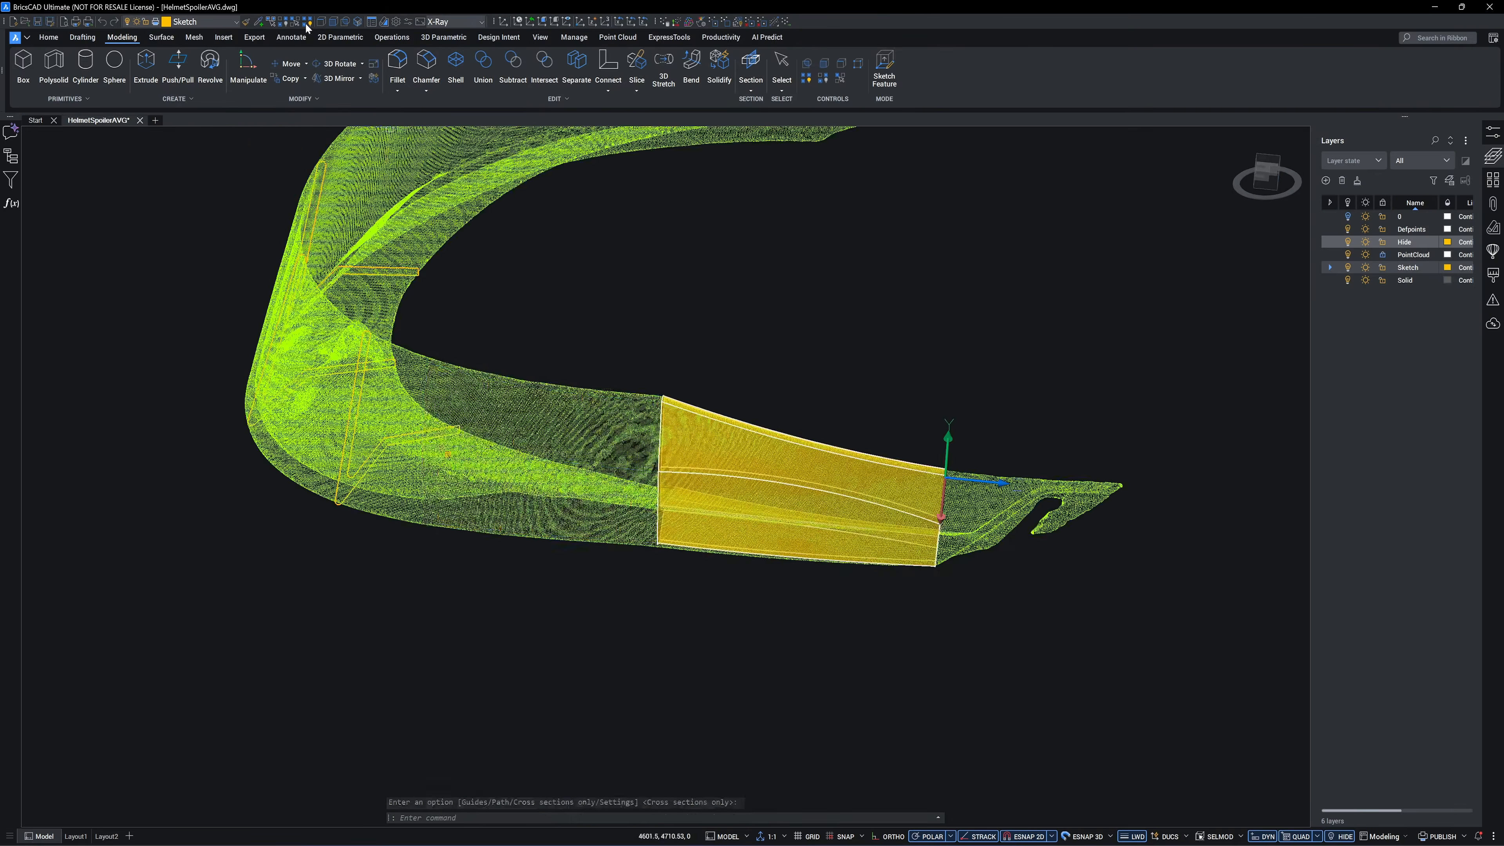
click(307, 22)
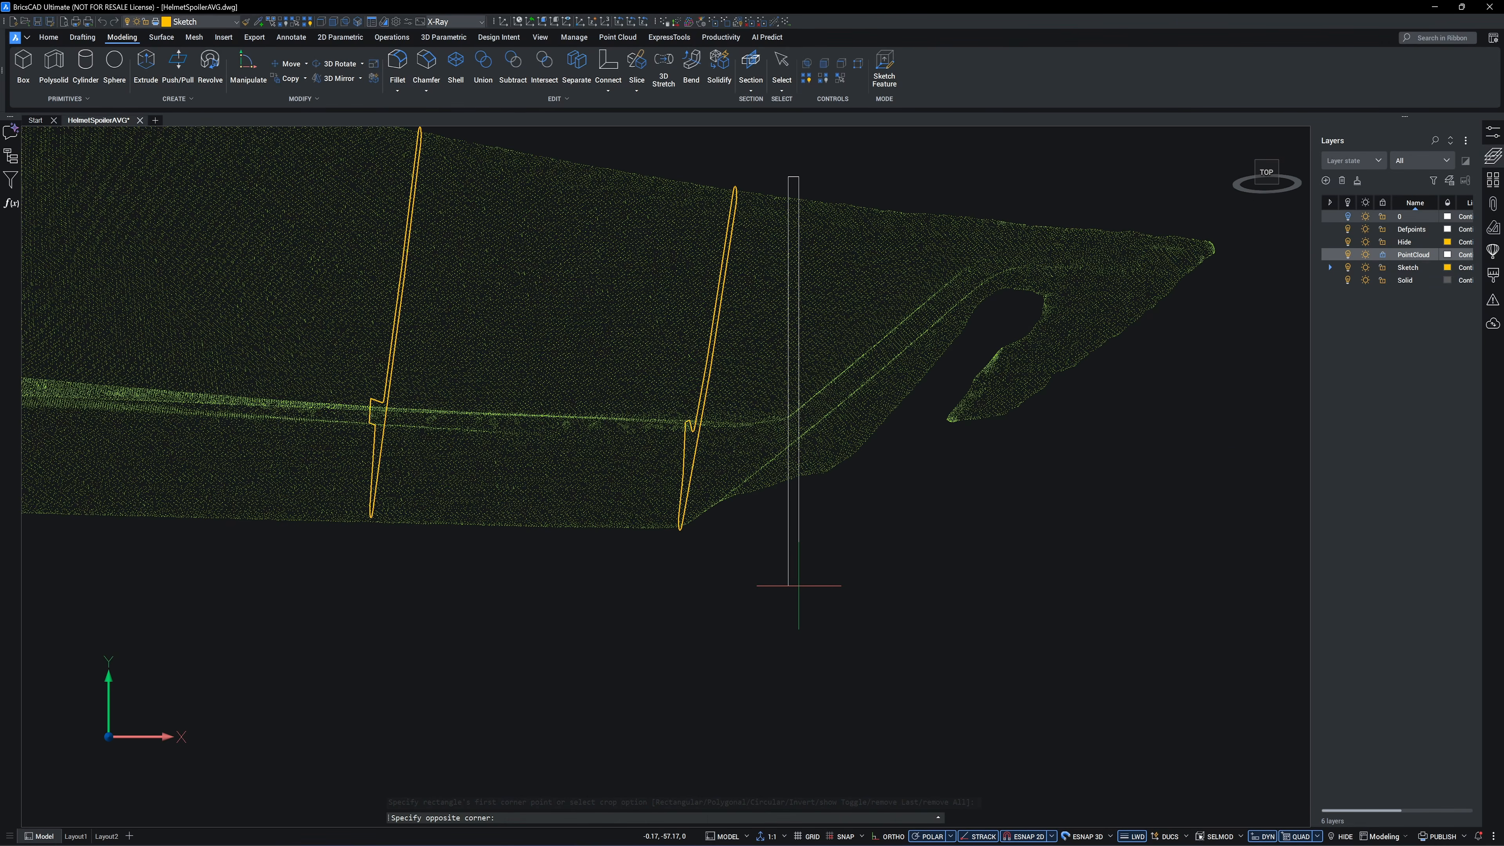
- Crop the point cloud to the inside of a narrow strip through the sloped transition beside the last section profile
click(799, 586)
key(Return)
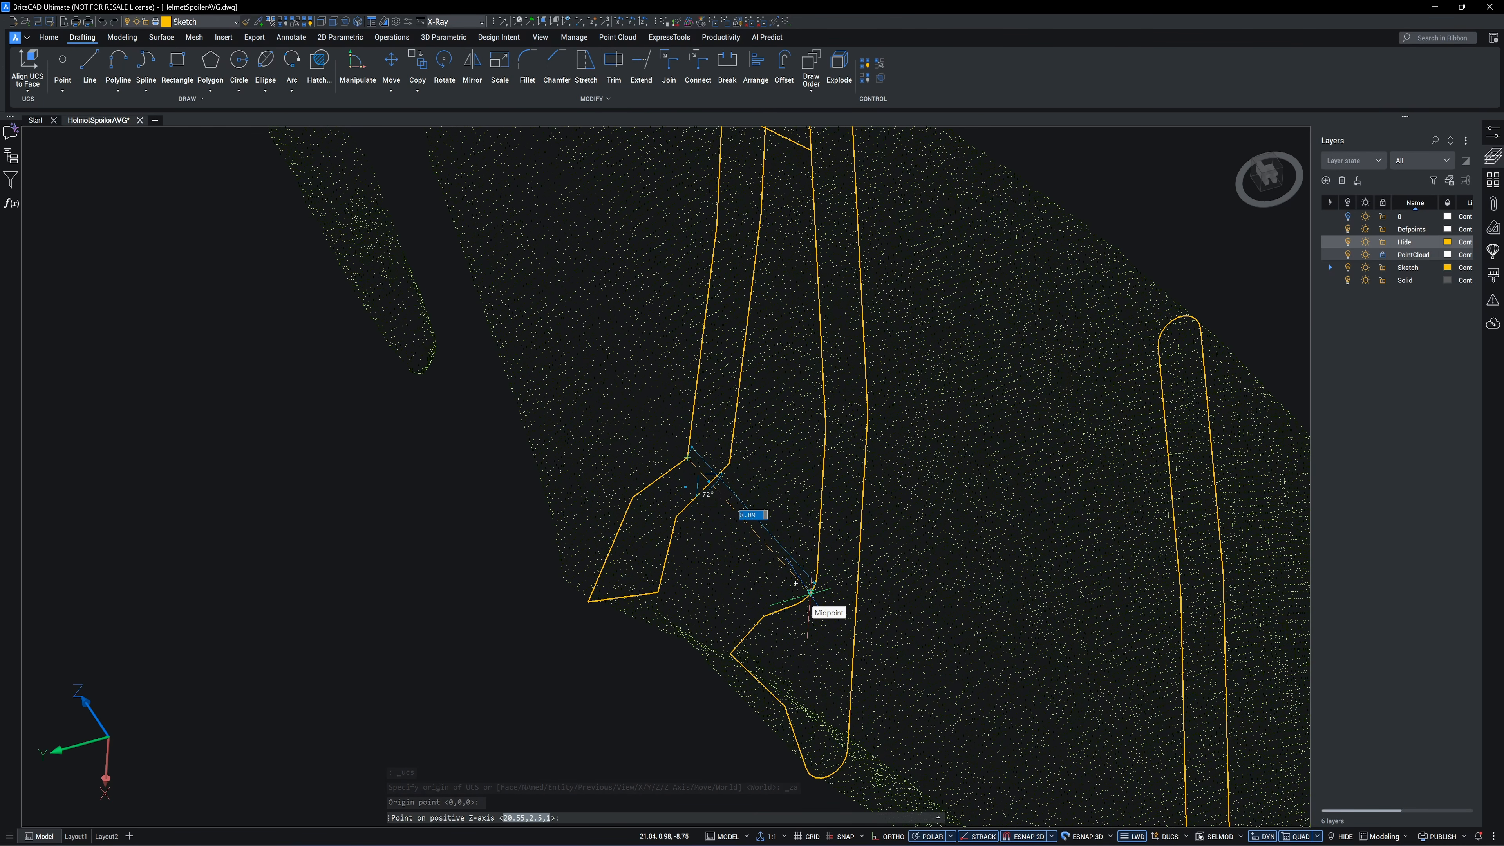
- Set a Z-axis UCS between matching inner corners of the last two profiles and draw a fit spline along it
click(810, 592)
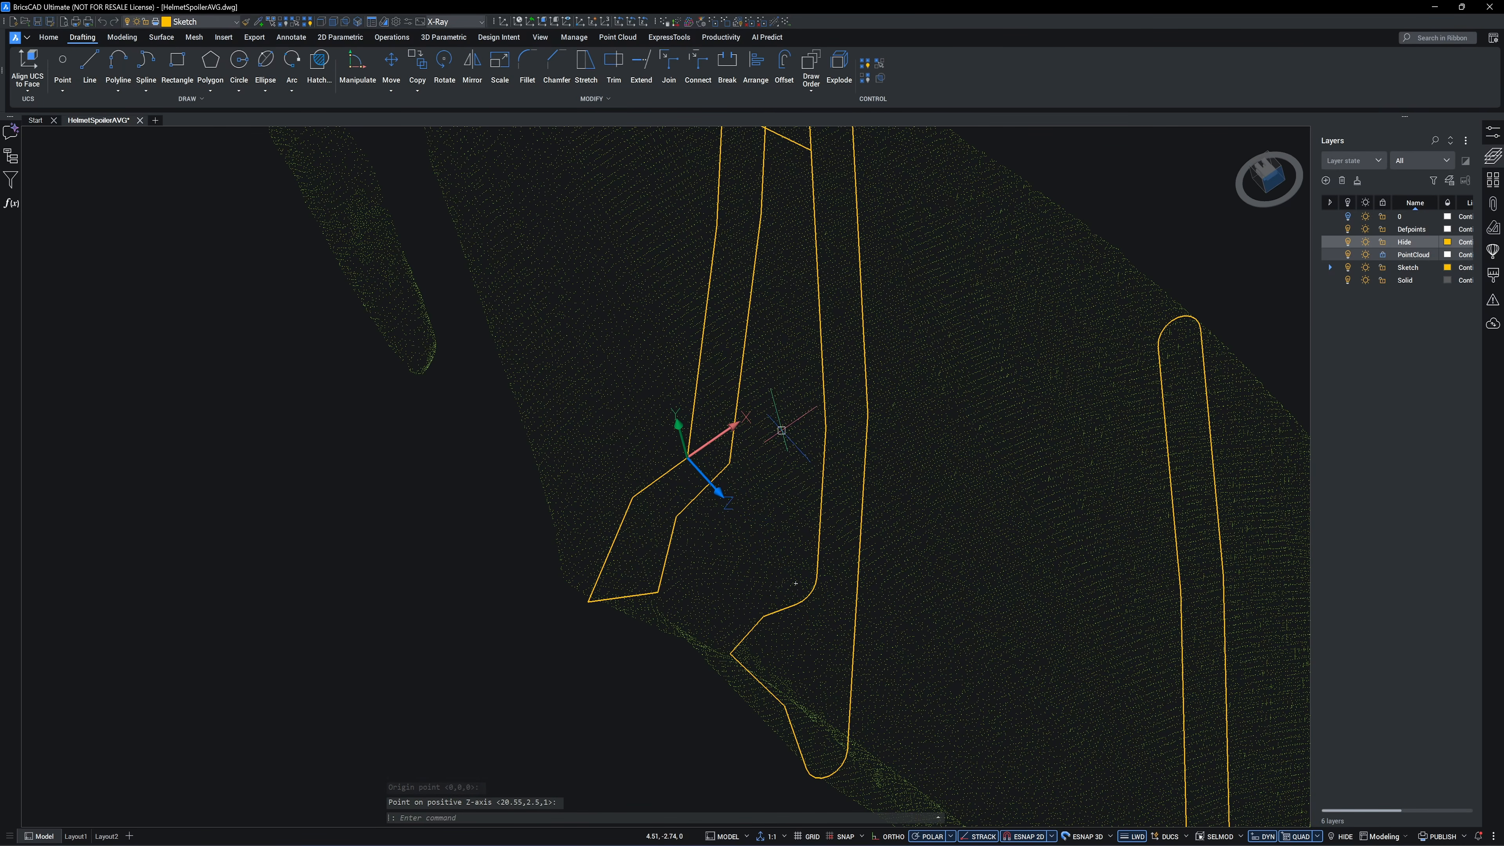
click(148, 67)
click(686, 458)
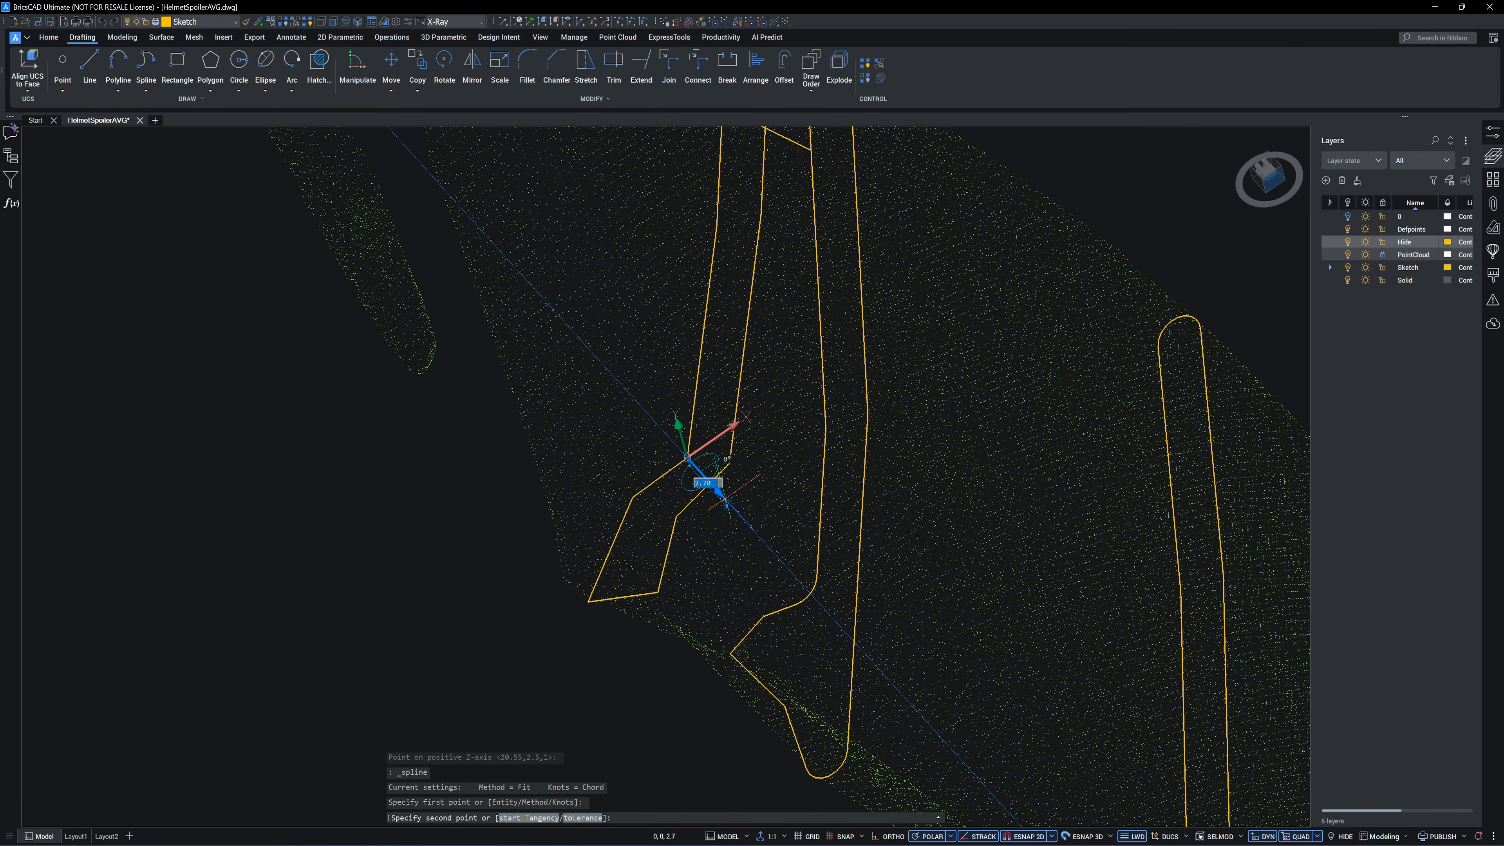
click(724, 499)
click(772, 553)
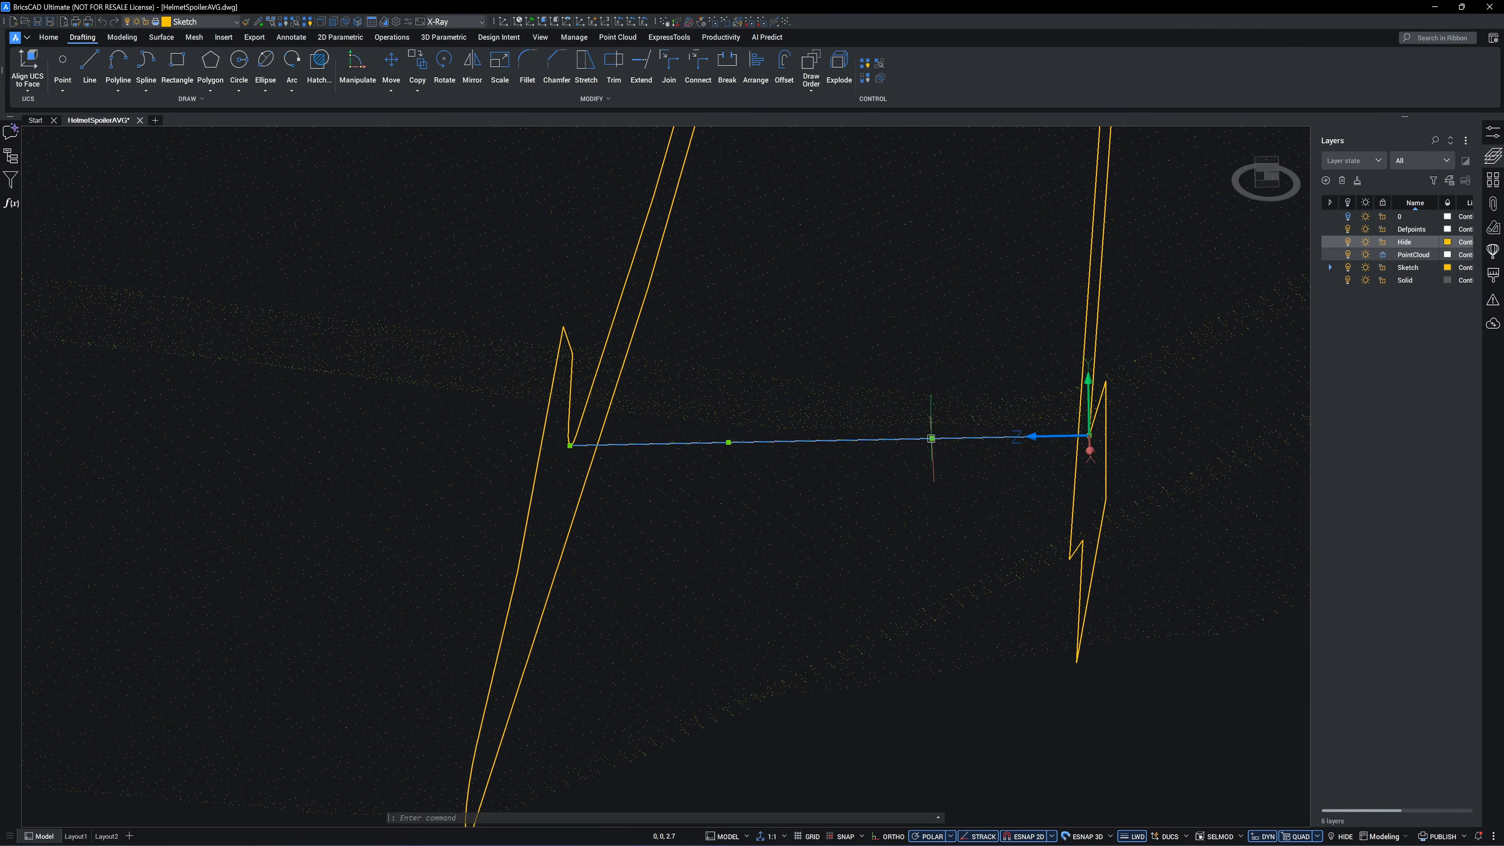
- Bow the guide spline by its middle fit points, and shape a second spline from the adjacent profile corner likewise
click(931, 425)
click(729, 441)
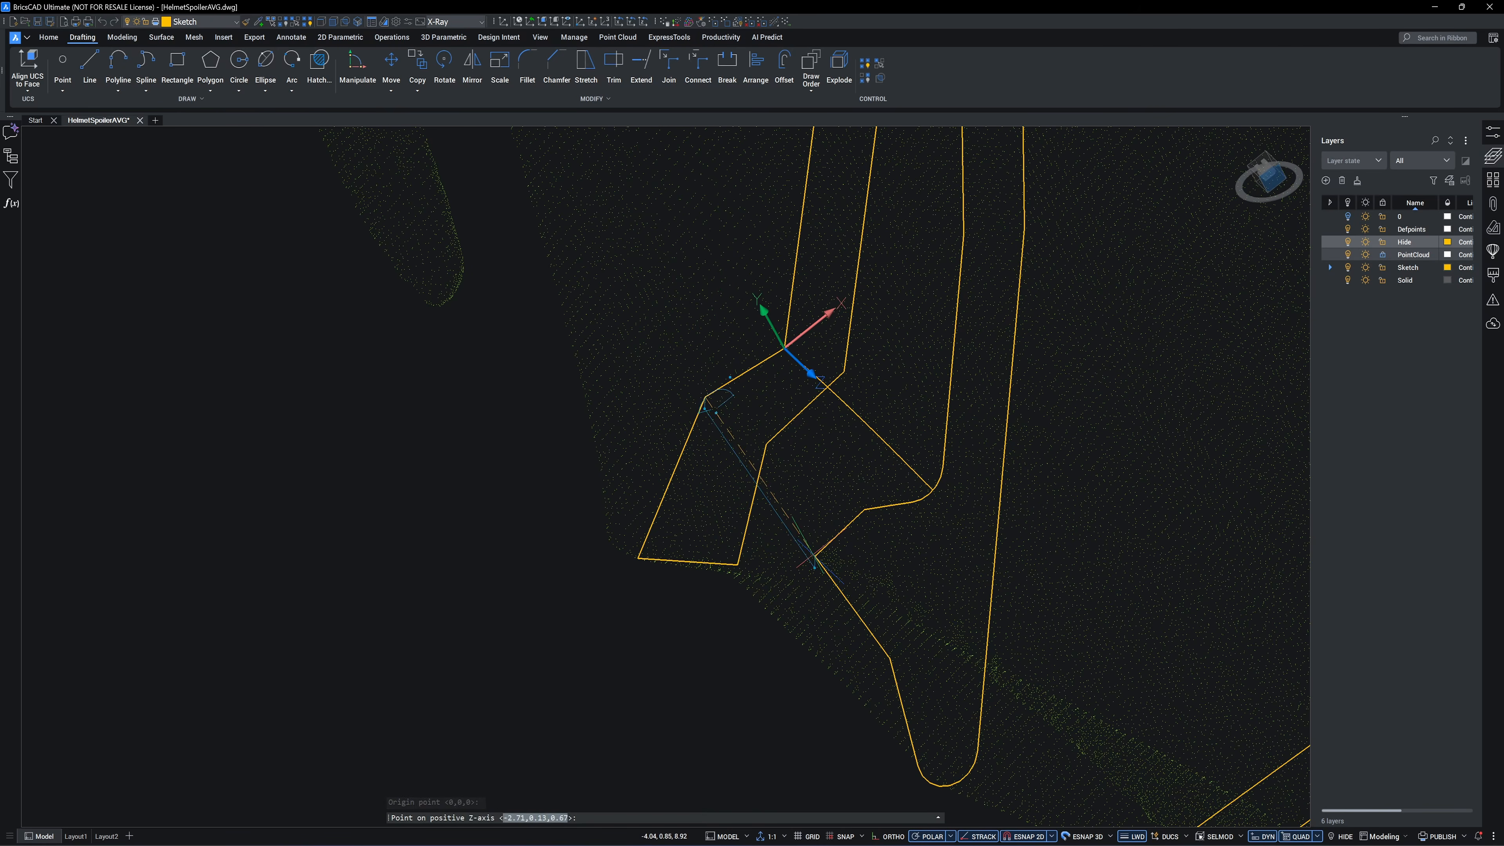
click(685, 373)
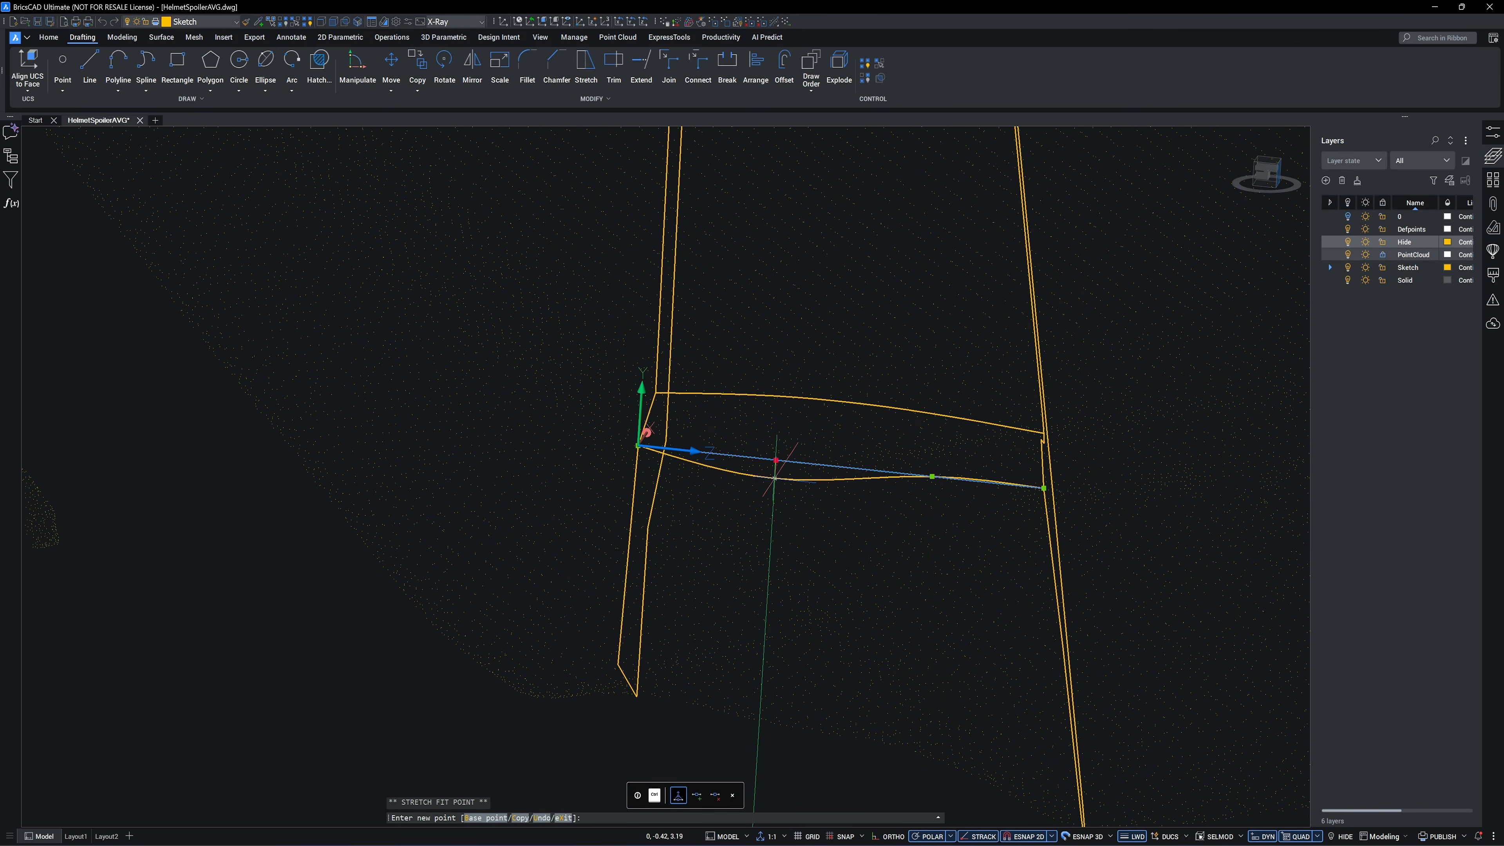
click(932, 491)
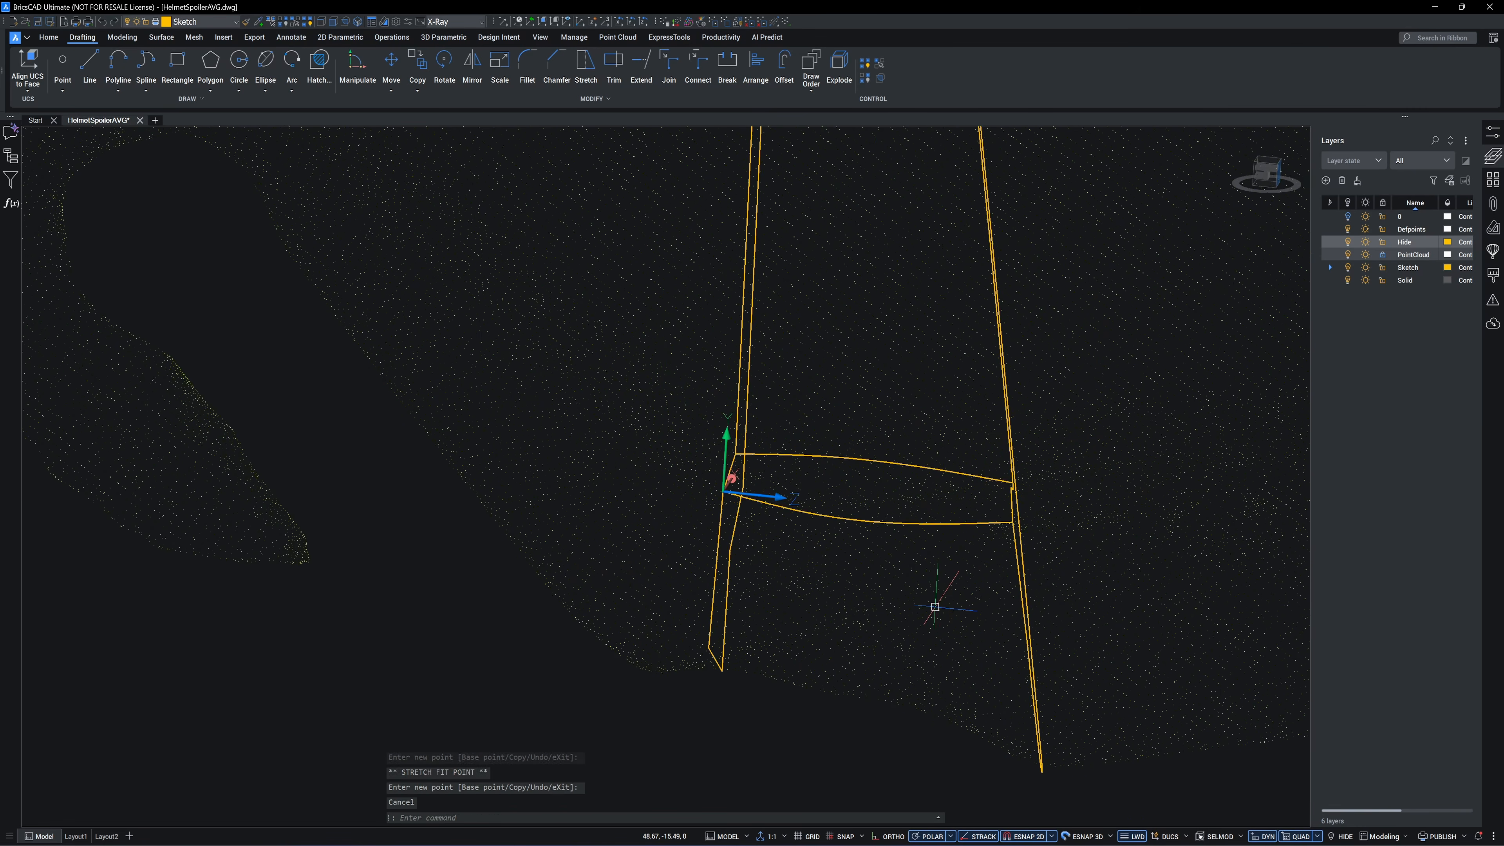
- Connect further matching corners of the last two section profiles with straight guide lines
click(825, 374)
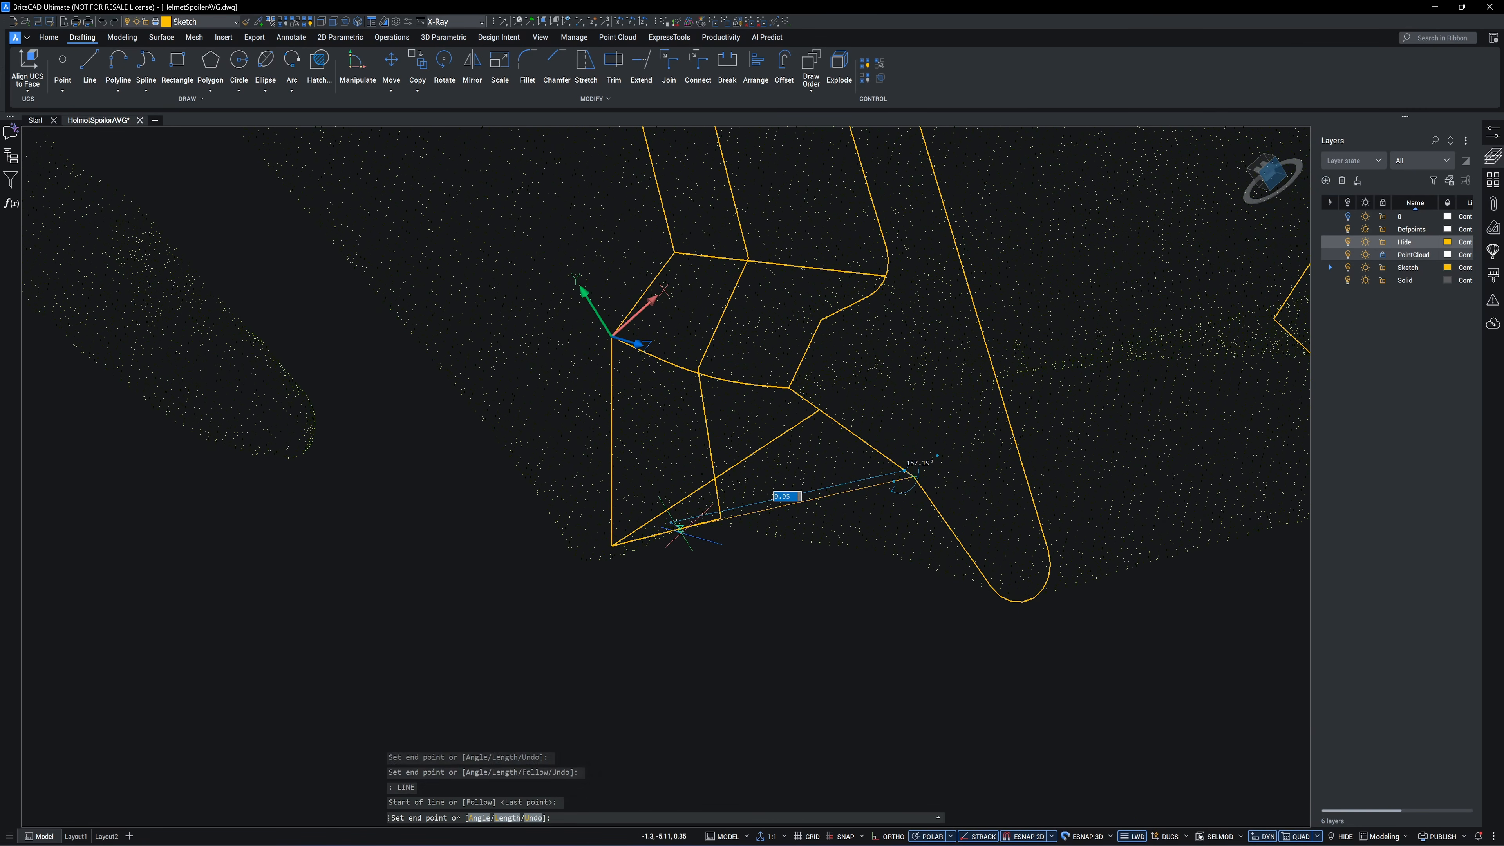
click(753, 360)
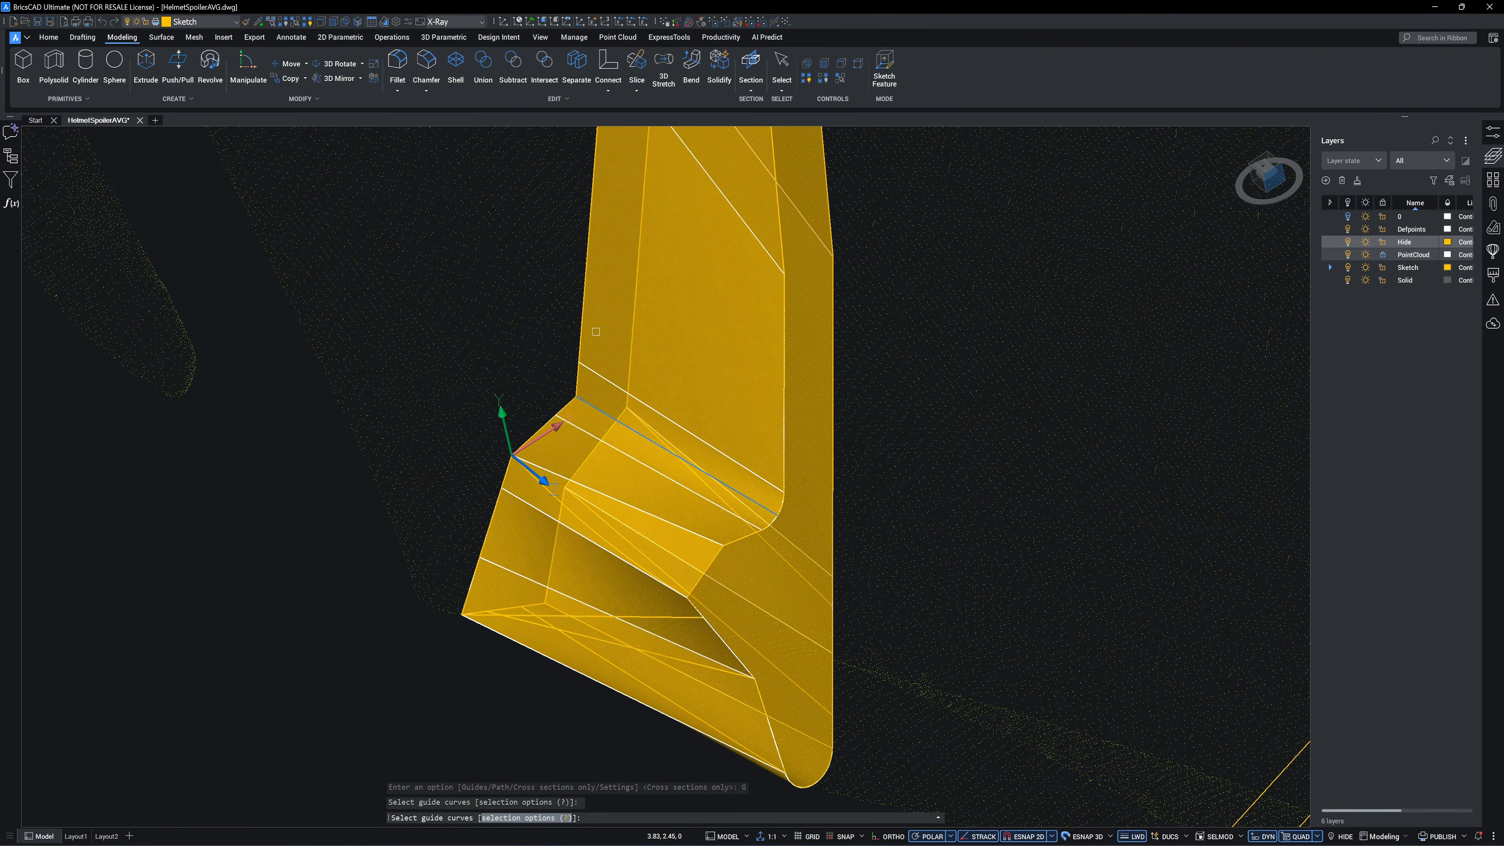
- Try lofting between the last two section profiles, picking the matching splines and straight lines as guide curves
shift+middle_drag(646, 450, 584, 489)
click(583, 489)
shift+middle_drag(474, 391, 752, 468)
click(608, 452)
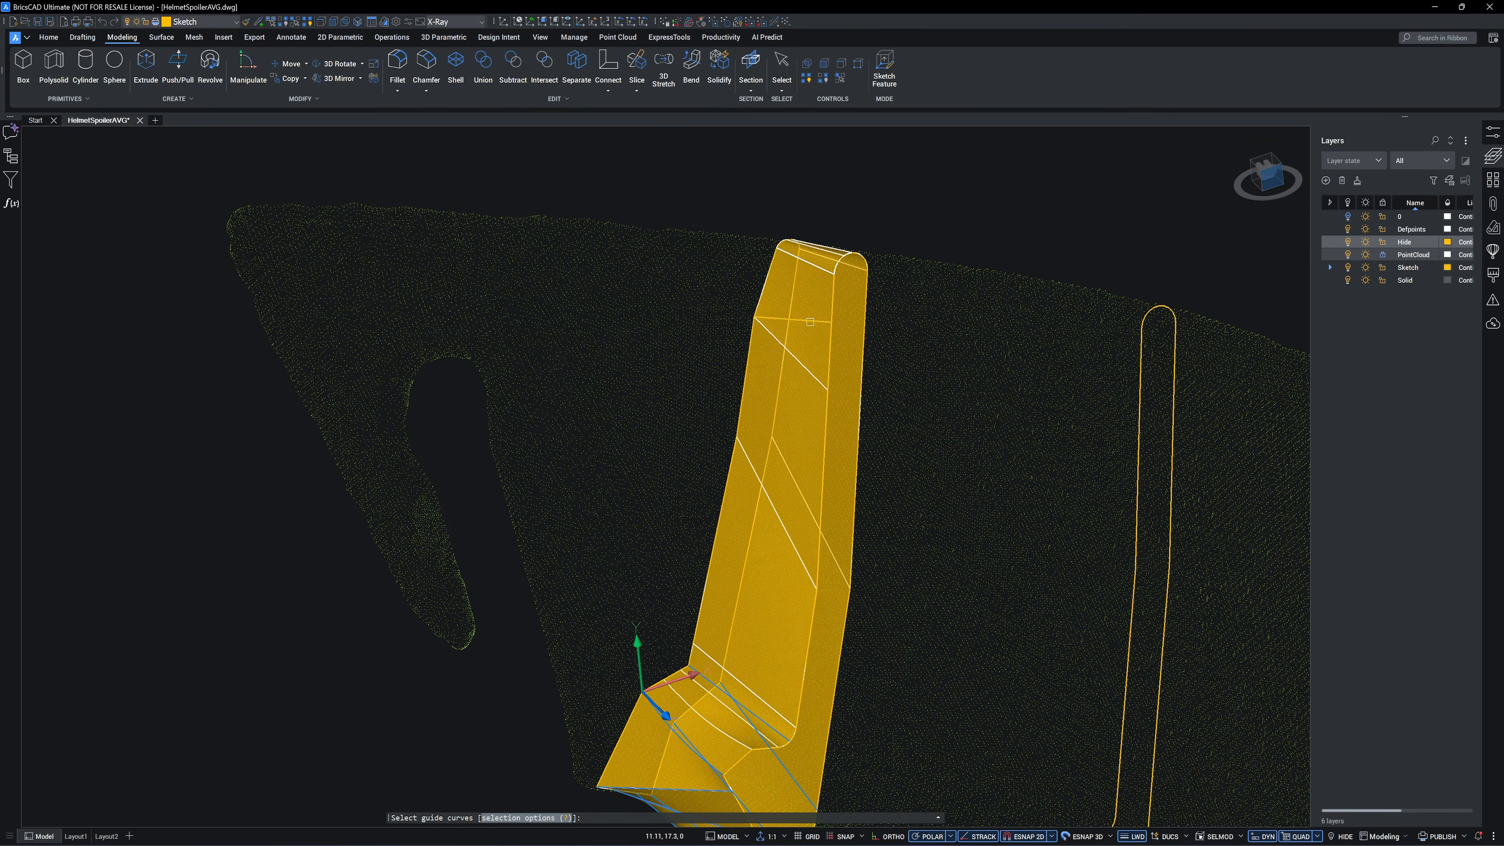
click(795, 325)
shift+middle_drag(794, 325, 781, 332)
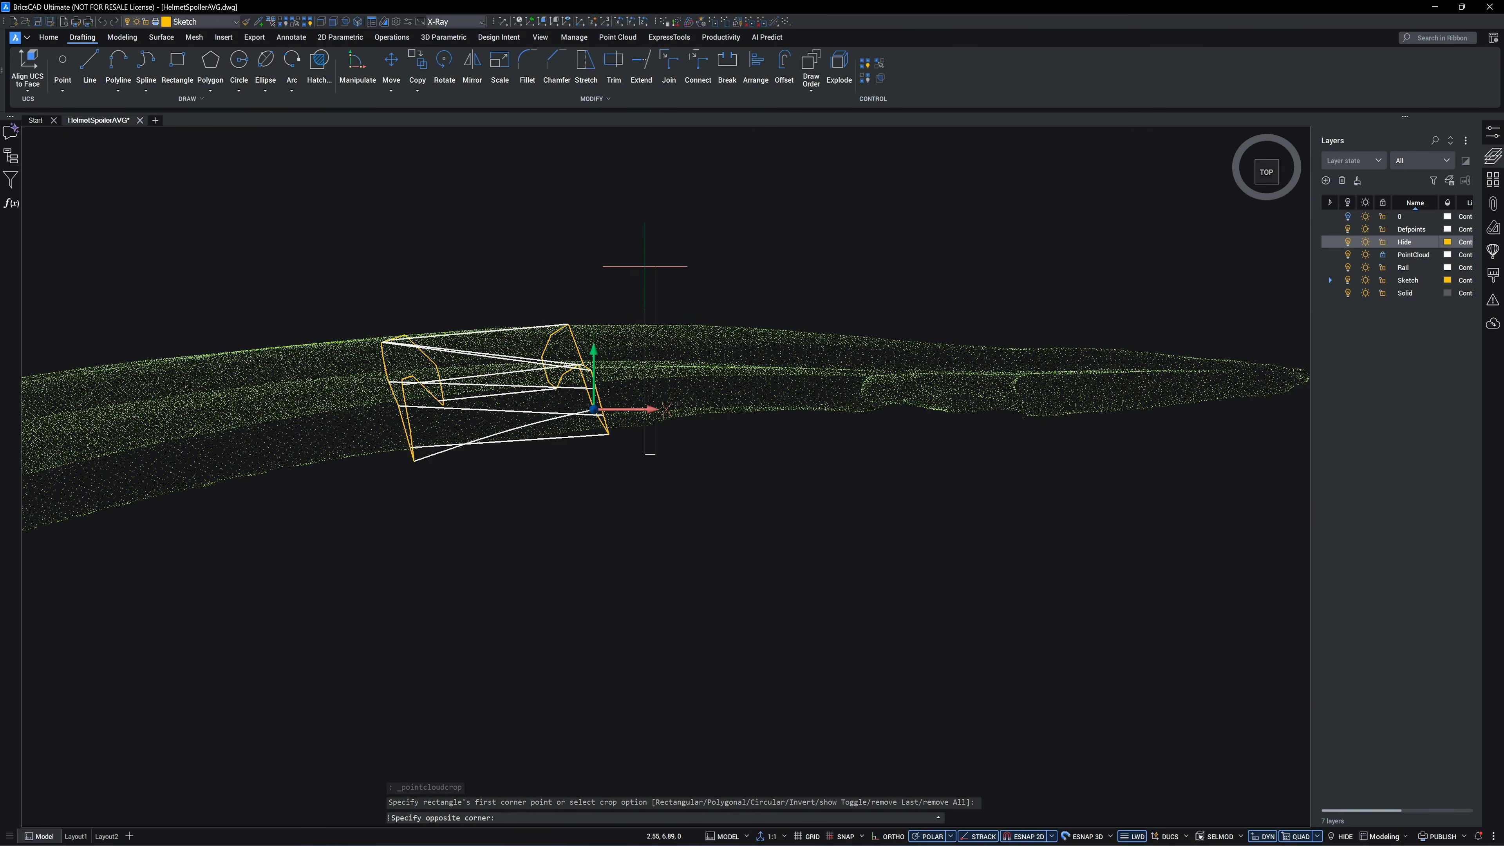
- Crop the point cloud to the inside of a narrow strip beyond the last profile, and offset the traced outline to the scan's opposite side
key(Return)
shift+middle_drag(730, 231, 497, 355)
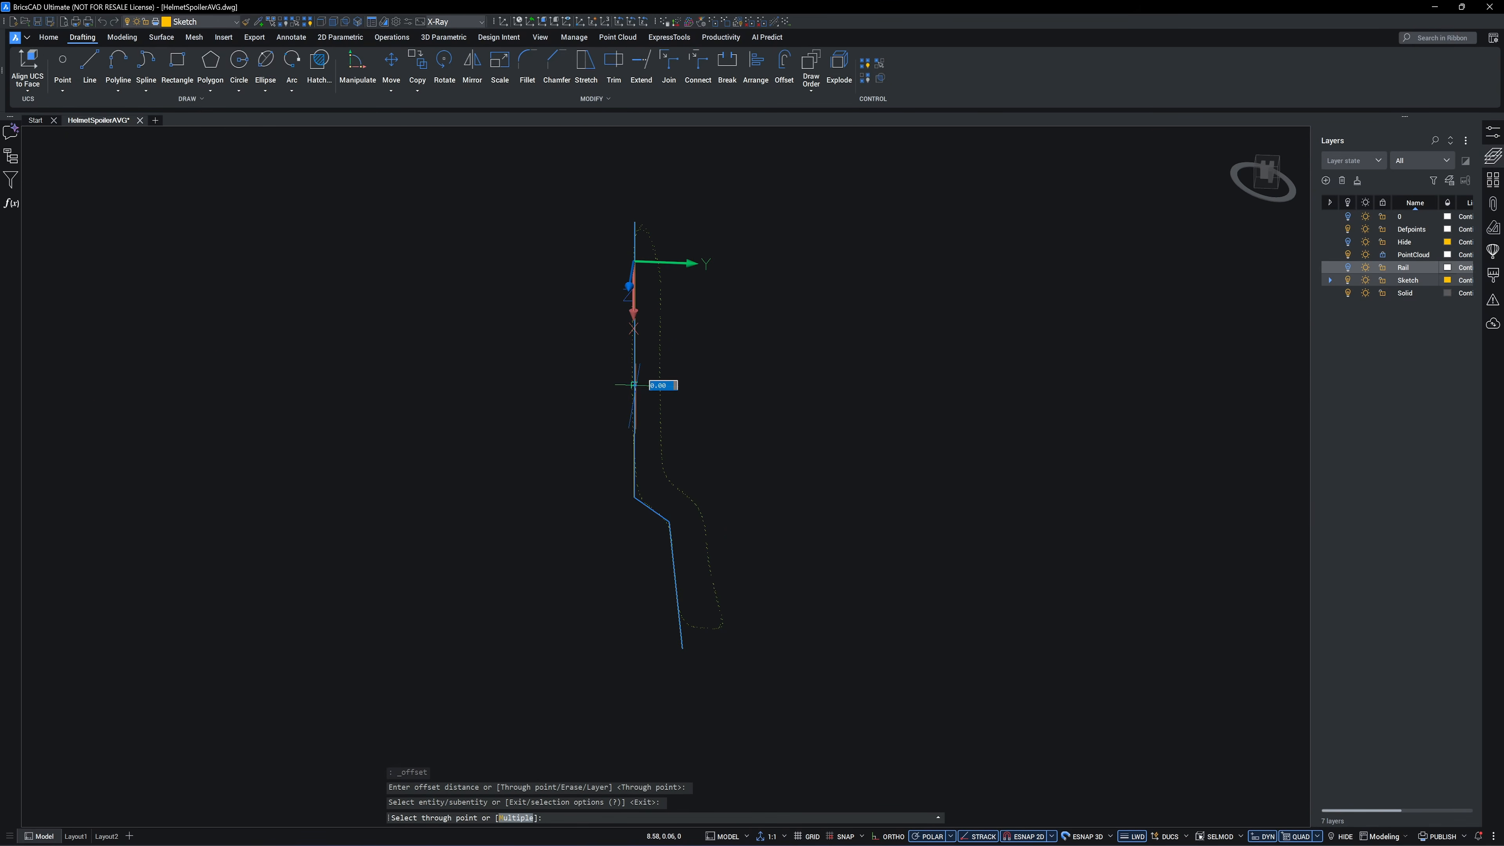
click(684, 372)
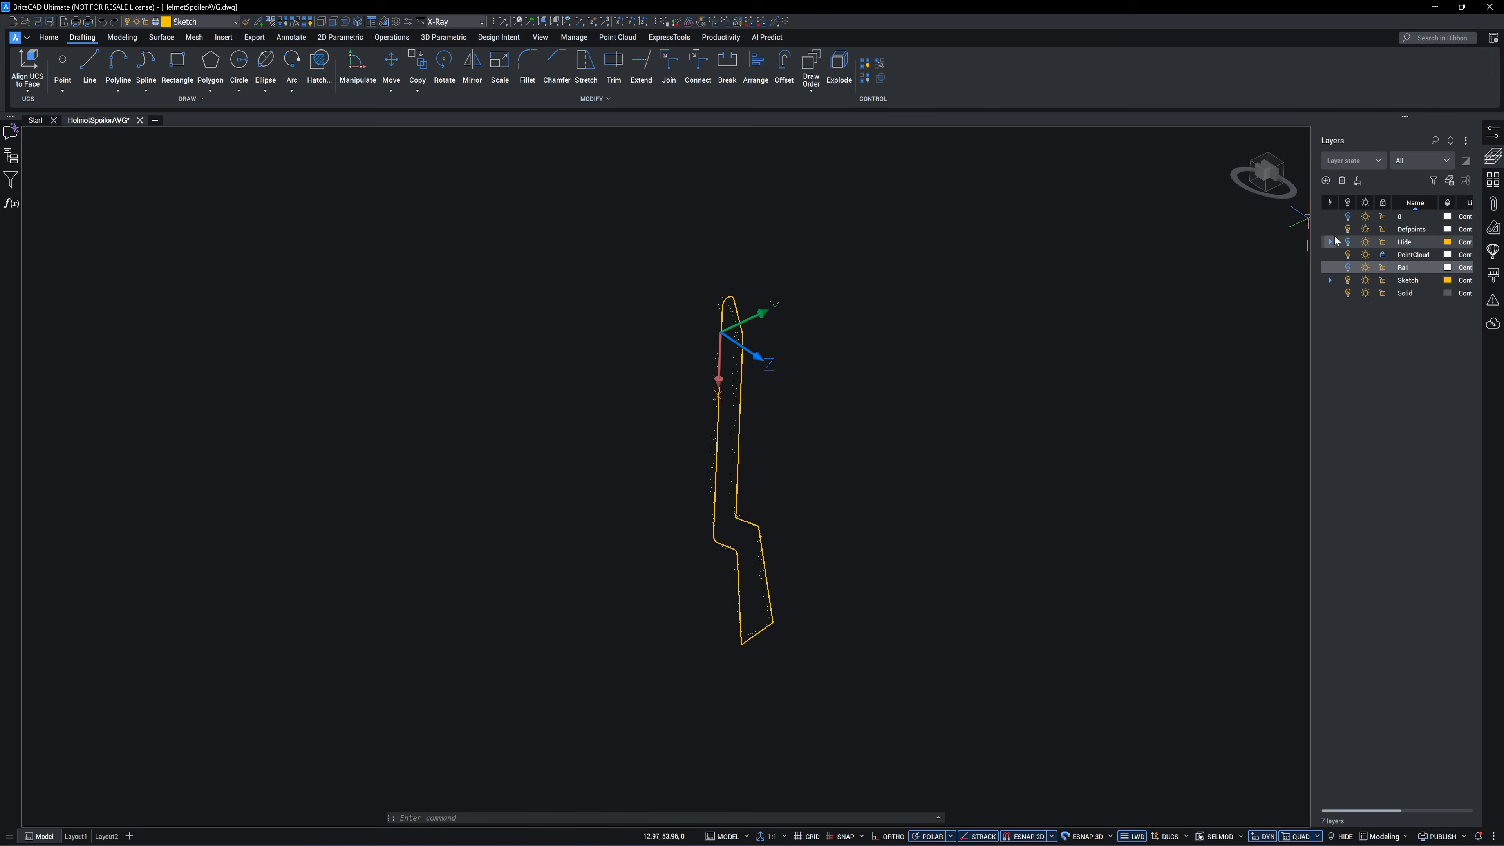
- Turn off the PointCloud layer, turn on the Hide layer, and connect matching corners of the new and previous profiles with guide lines
click(1348, 254)
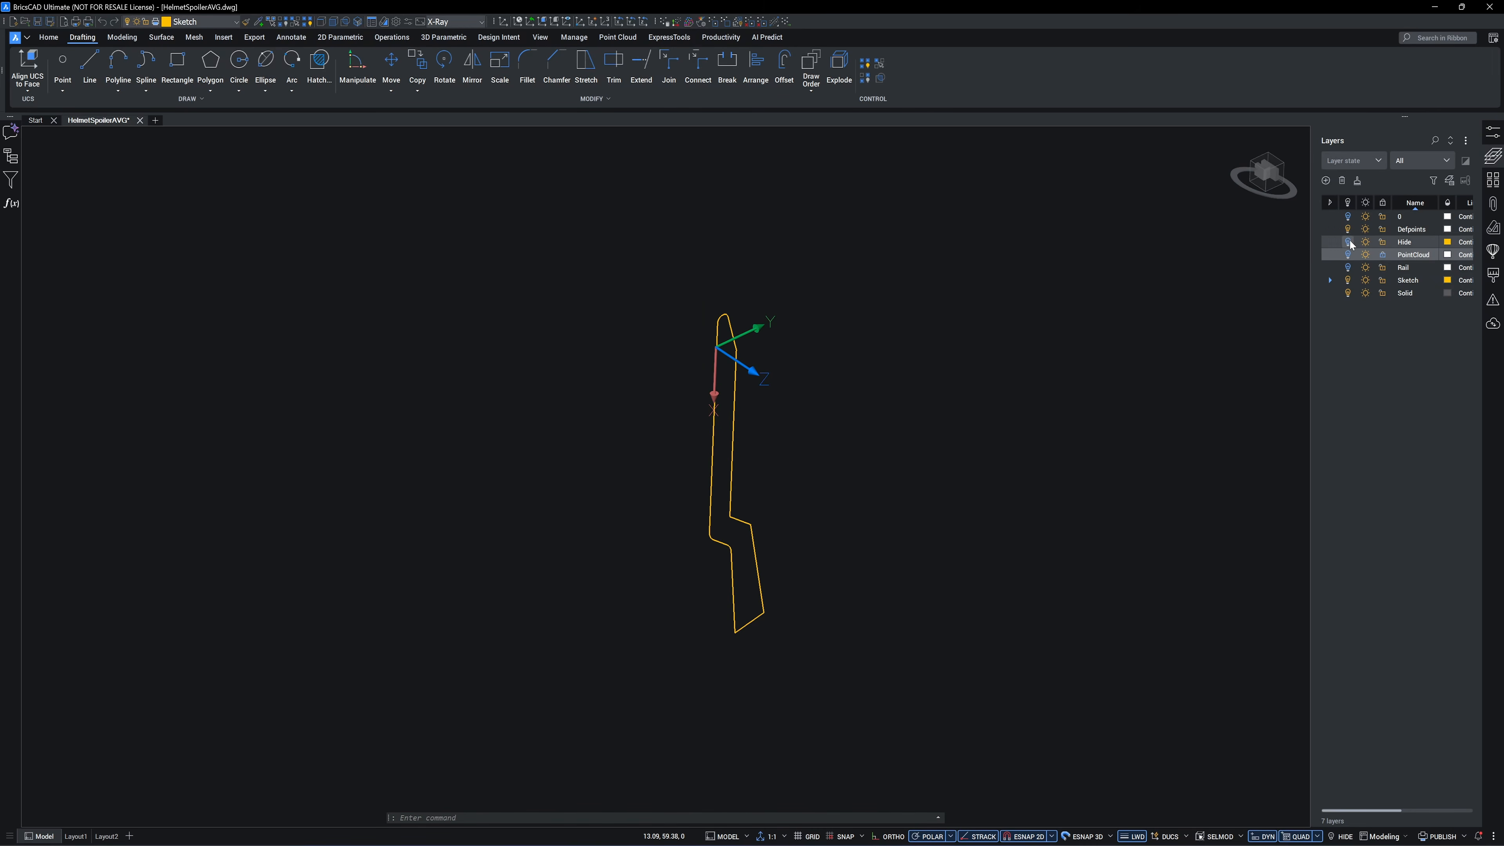
click(1348, 243)
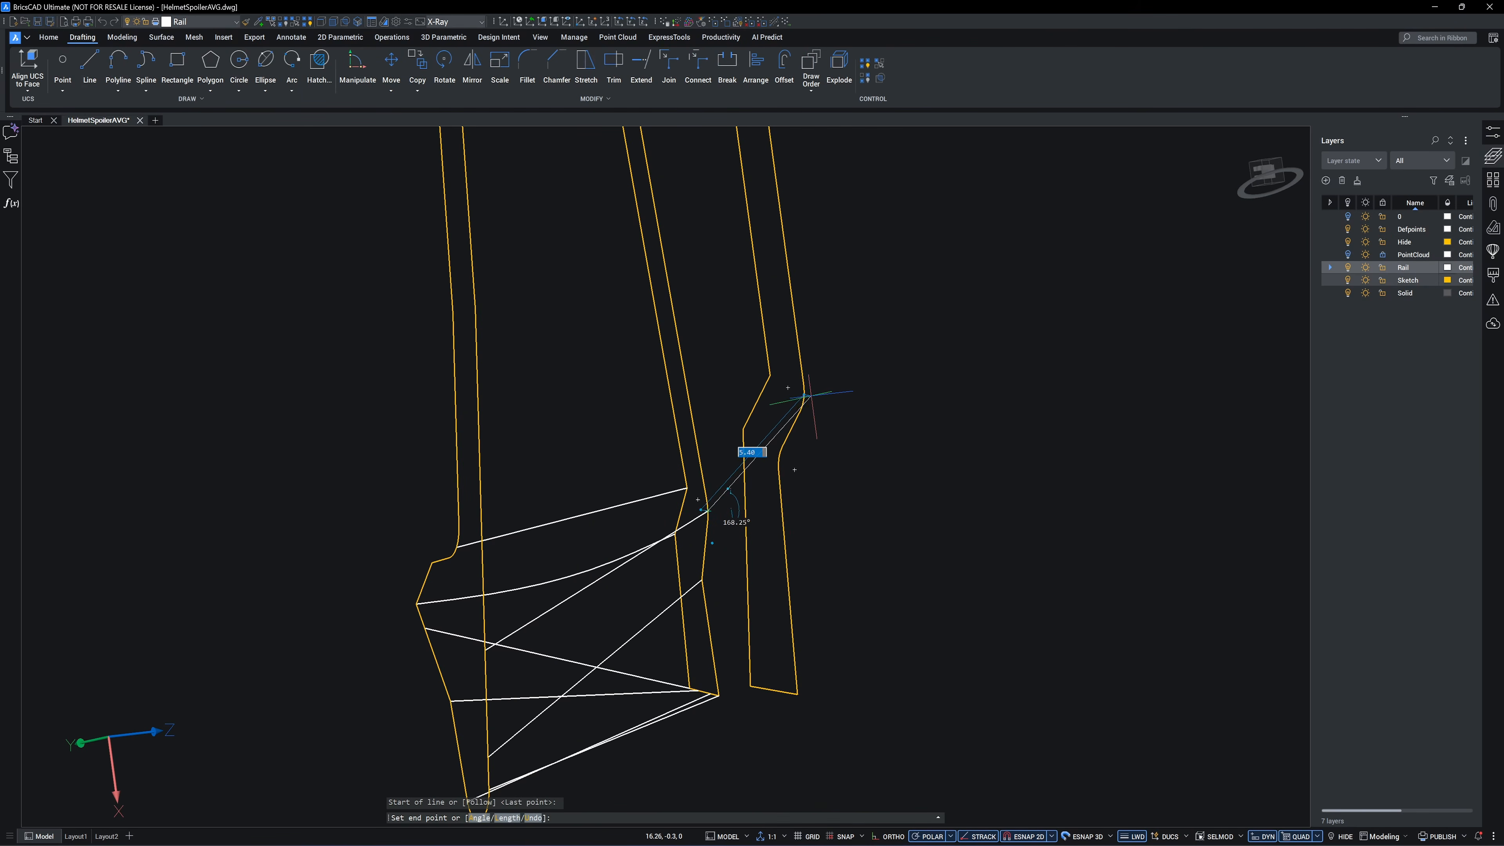
click(804, 398)
key(Return)
key(Return)
click(702, 581)
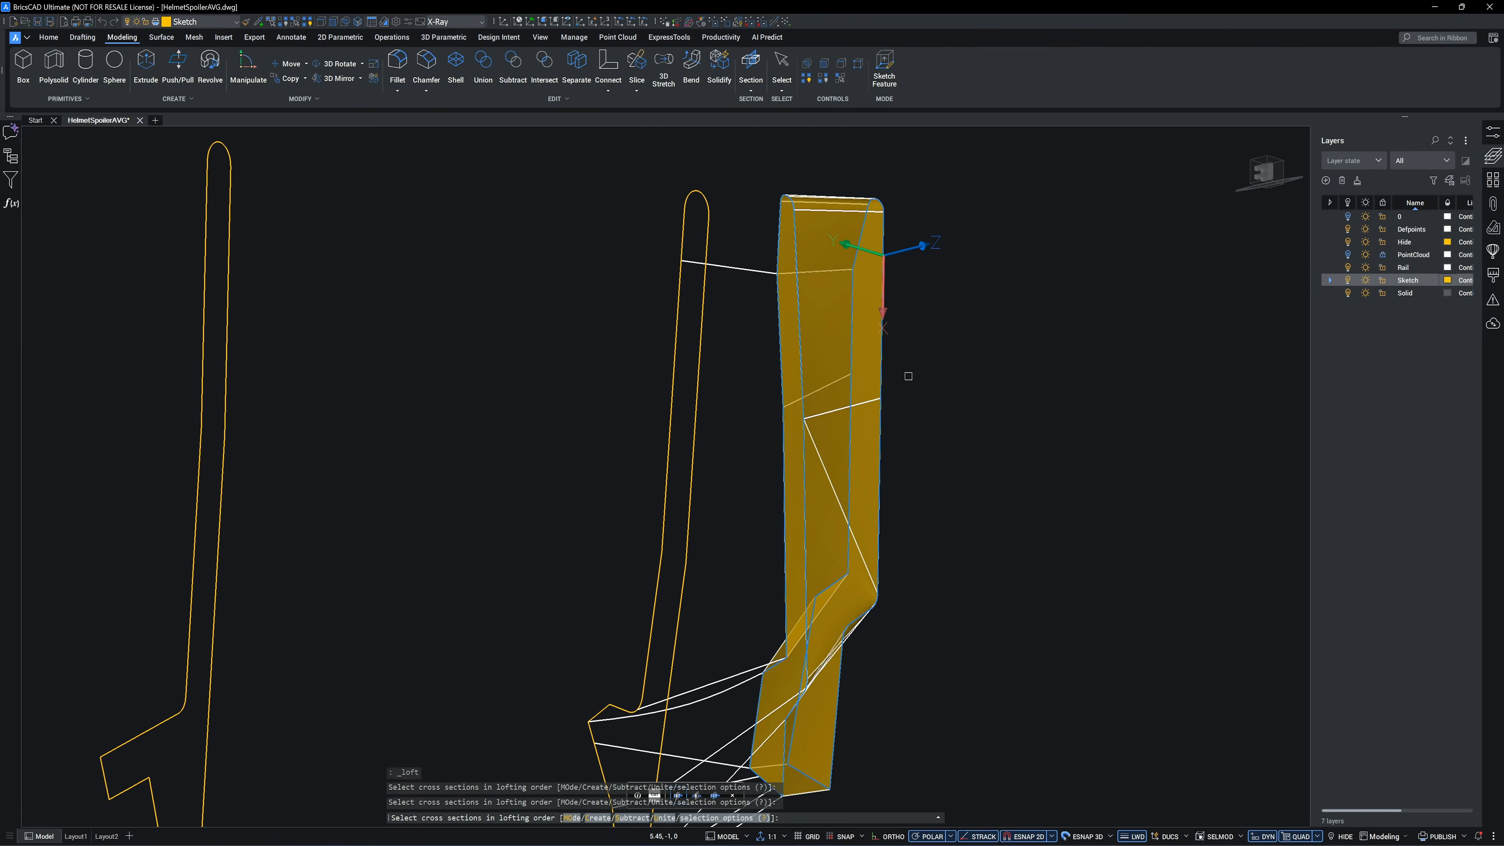
- Fillet the square lower corners of the two neighbouring section profiles with radius 1
scroll(990, 500, up, 5)
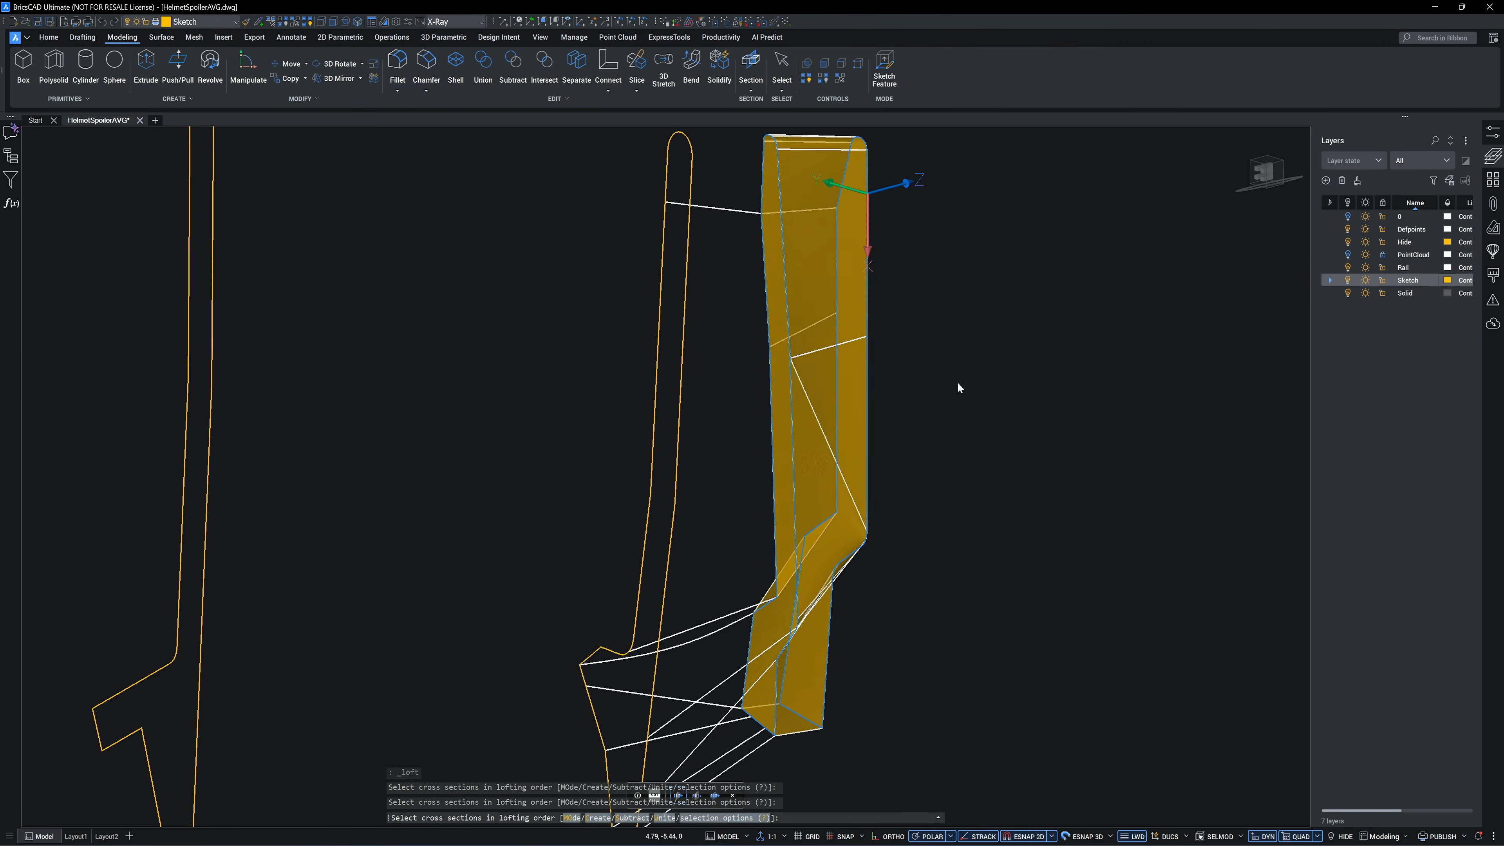
shift+middle_drag(992, 495, 840, 475)
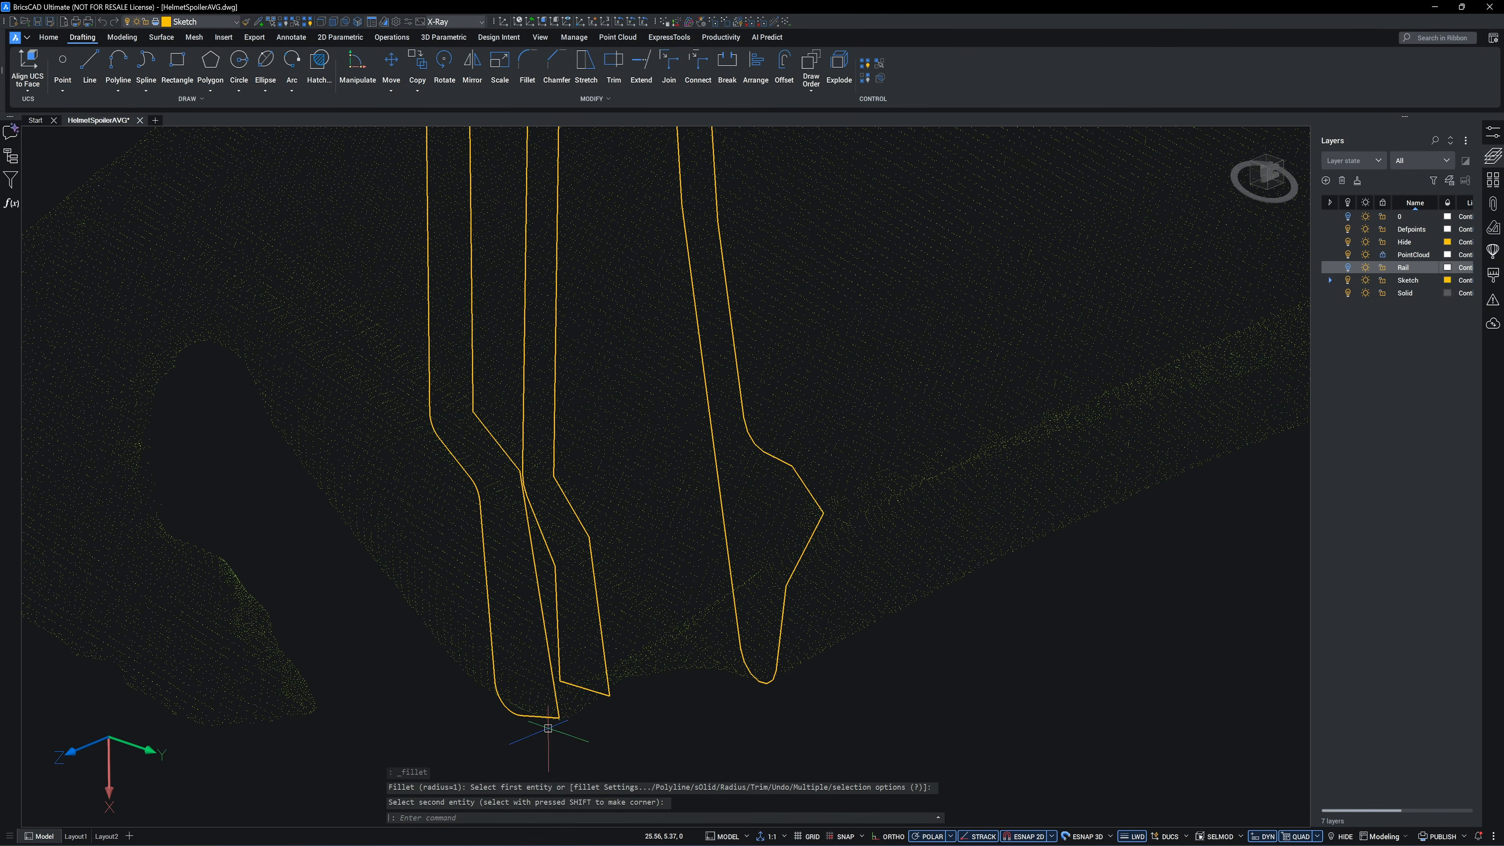
key(Return)
click(553, 717)
click(553, 717)
key(Return)
click(559, 657)
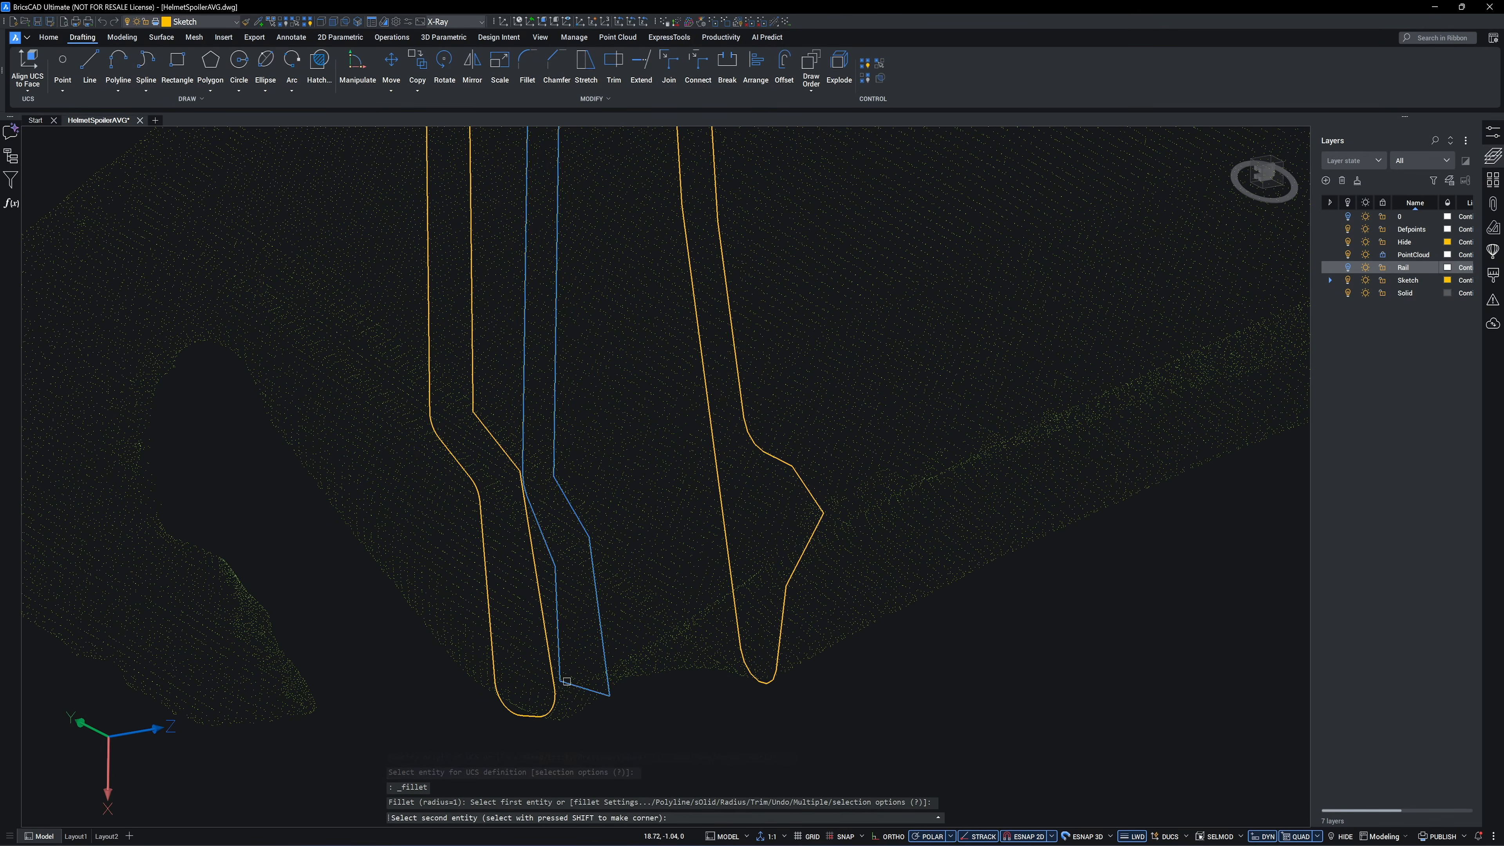
click(575, 685)
key(Return)
click(607, 666)
click(602, 693)
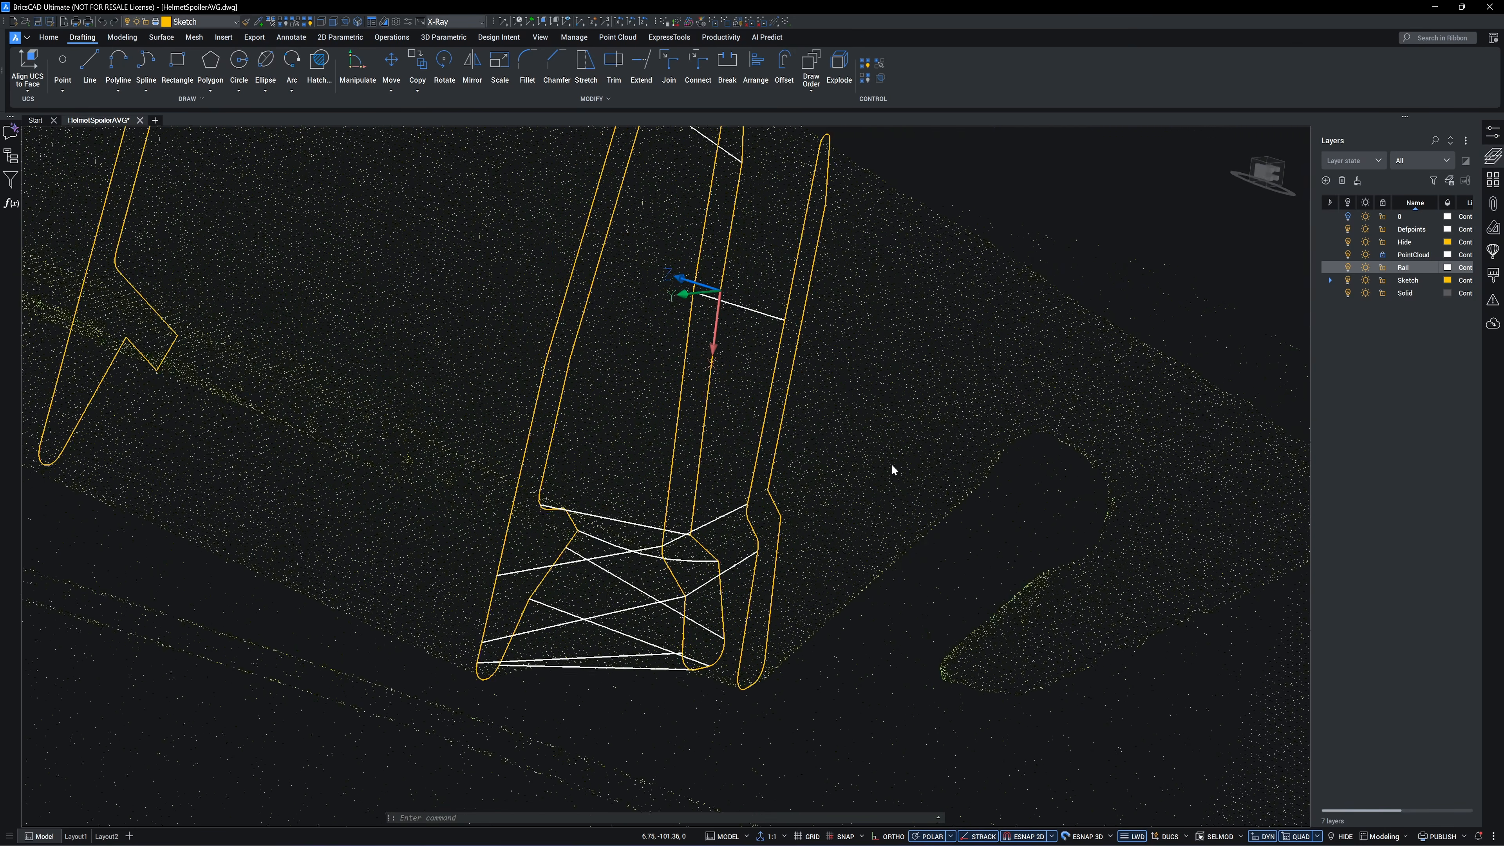
- Change the fillet radius for rounding the corners of the newly traced section profile near the notch
shift+middle_drag(892, 464, 536, 616)
click(682, 211)
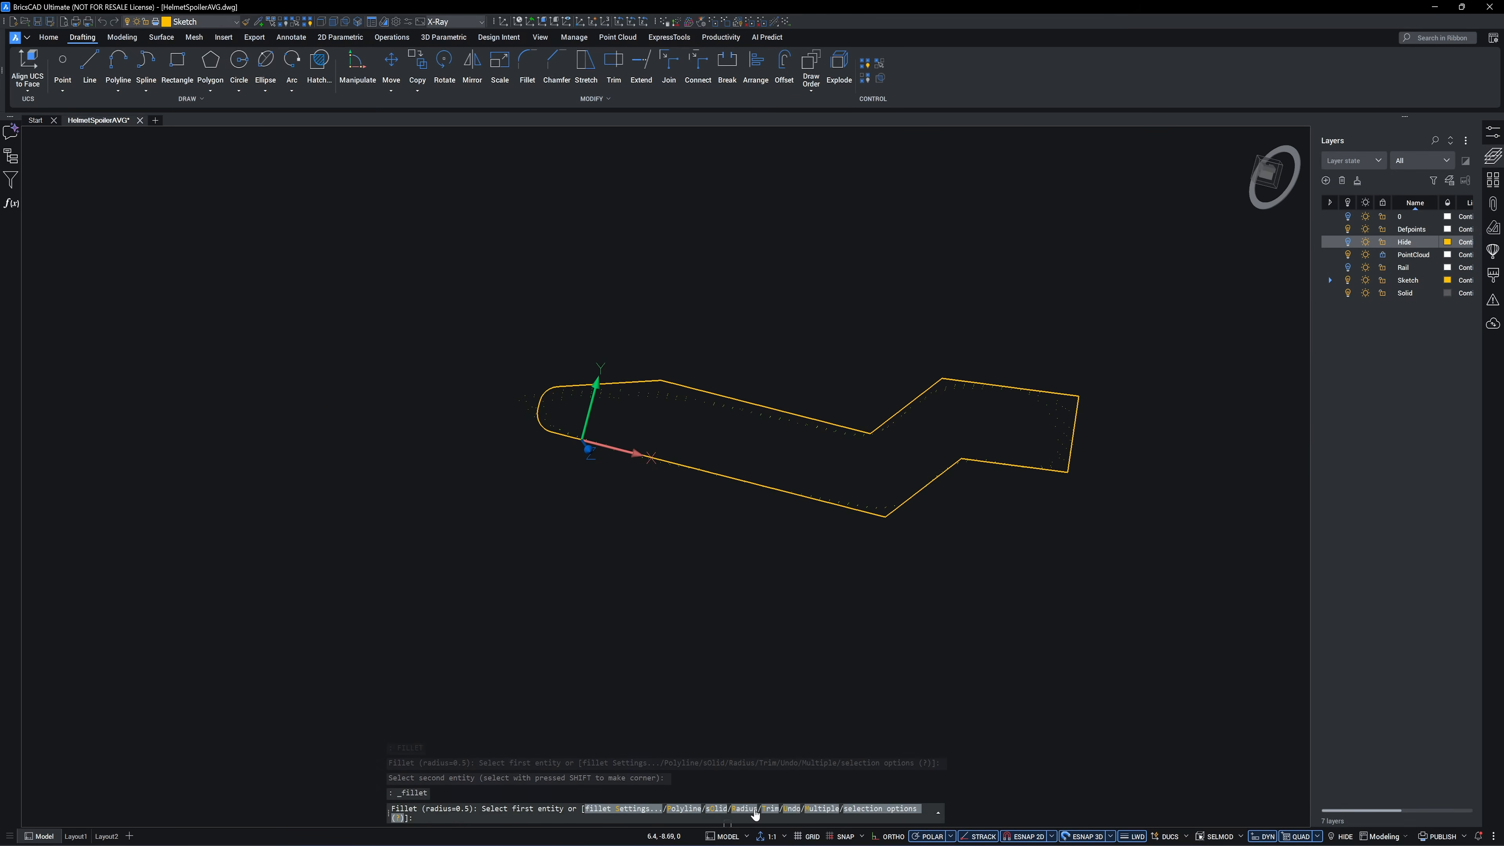
click(755, 811)
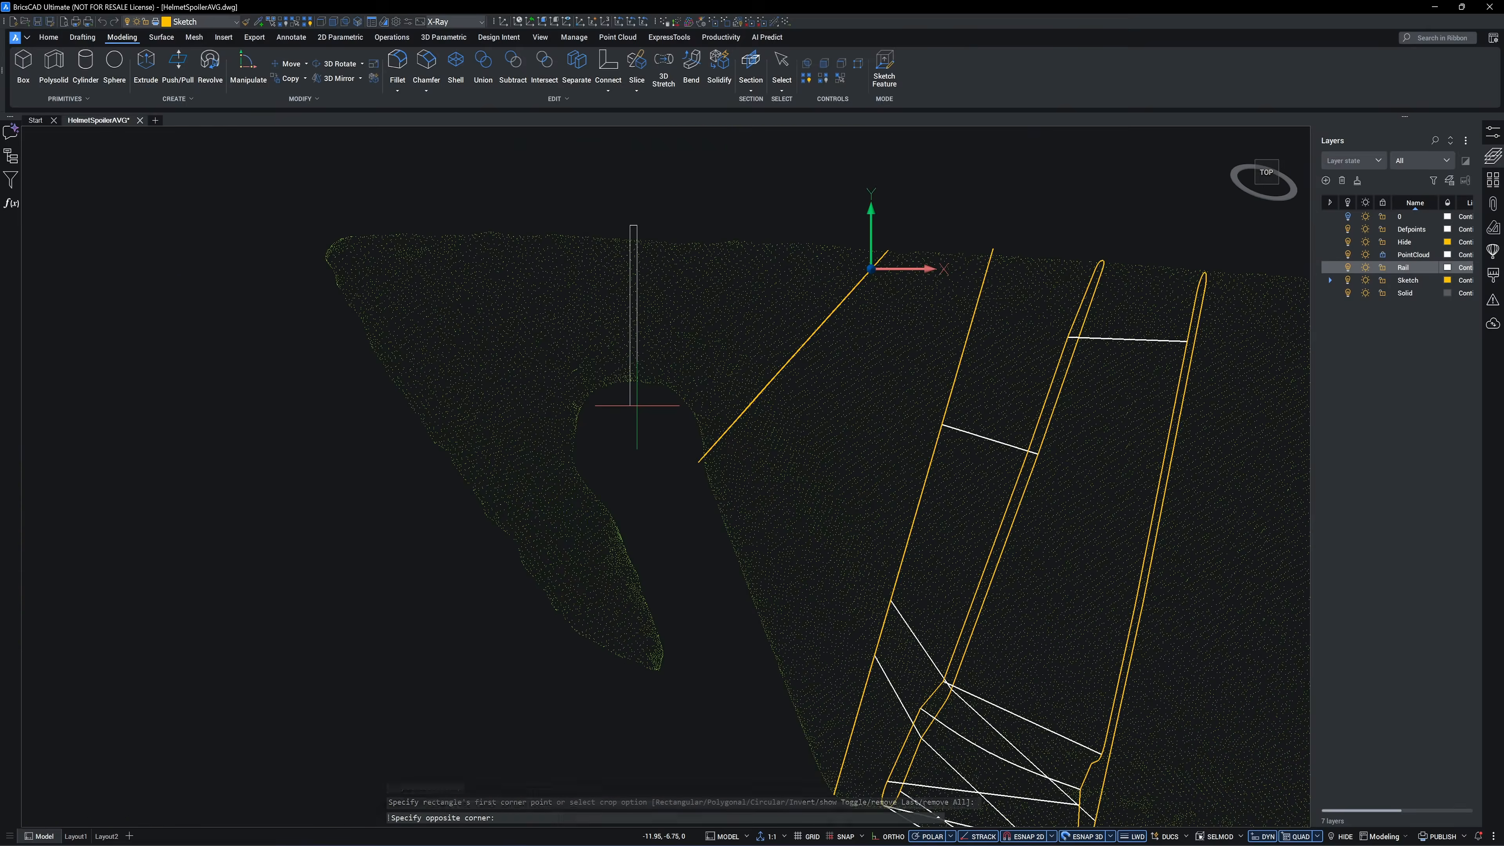
- Crop the point cloud to the inside of a narrow strip between the spoiler's upper edge and the notch
click(634, 405)
key(Return)
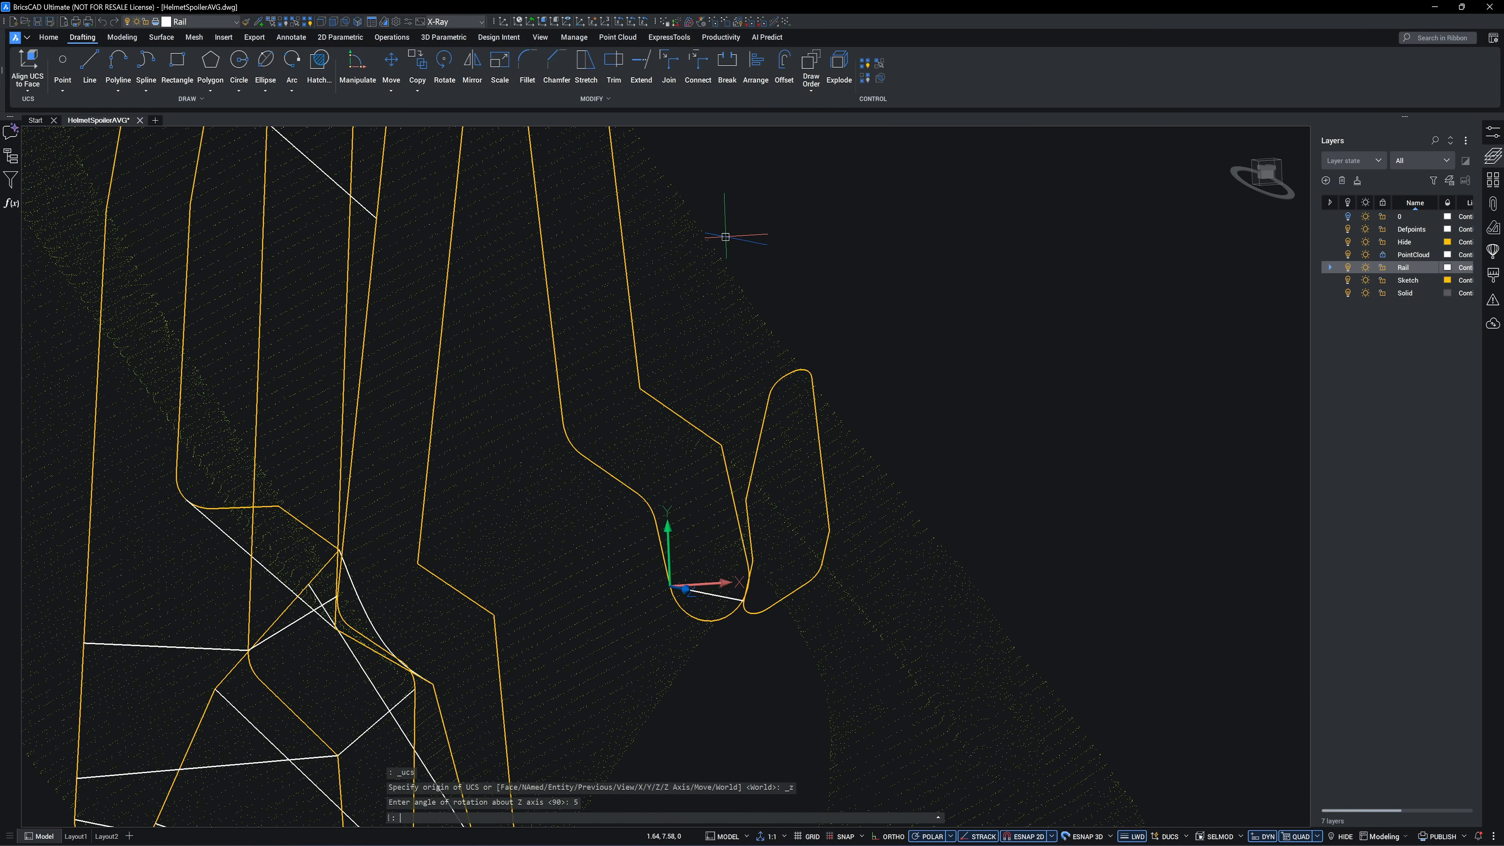
- Draw fit-spline guides between matching corners of the two profiles flanking the notch, and bow them by their middle fit points
click(674, 560)
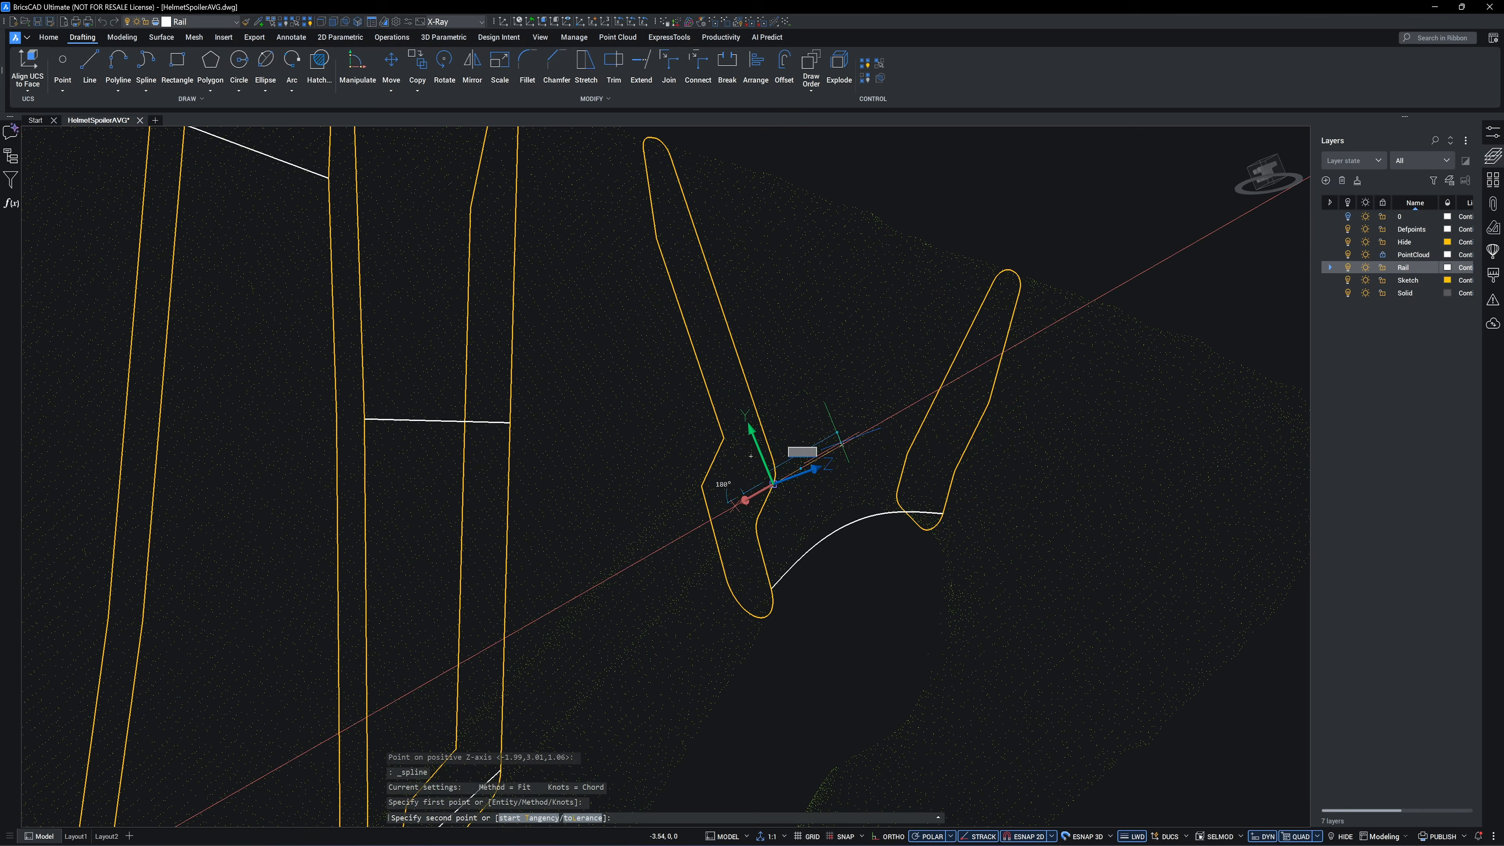
click(816, 460)
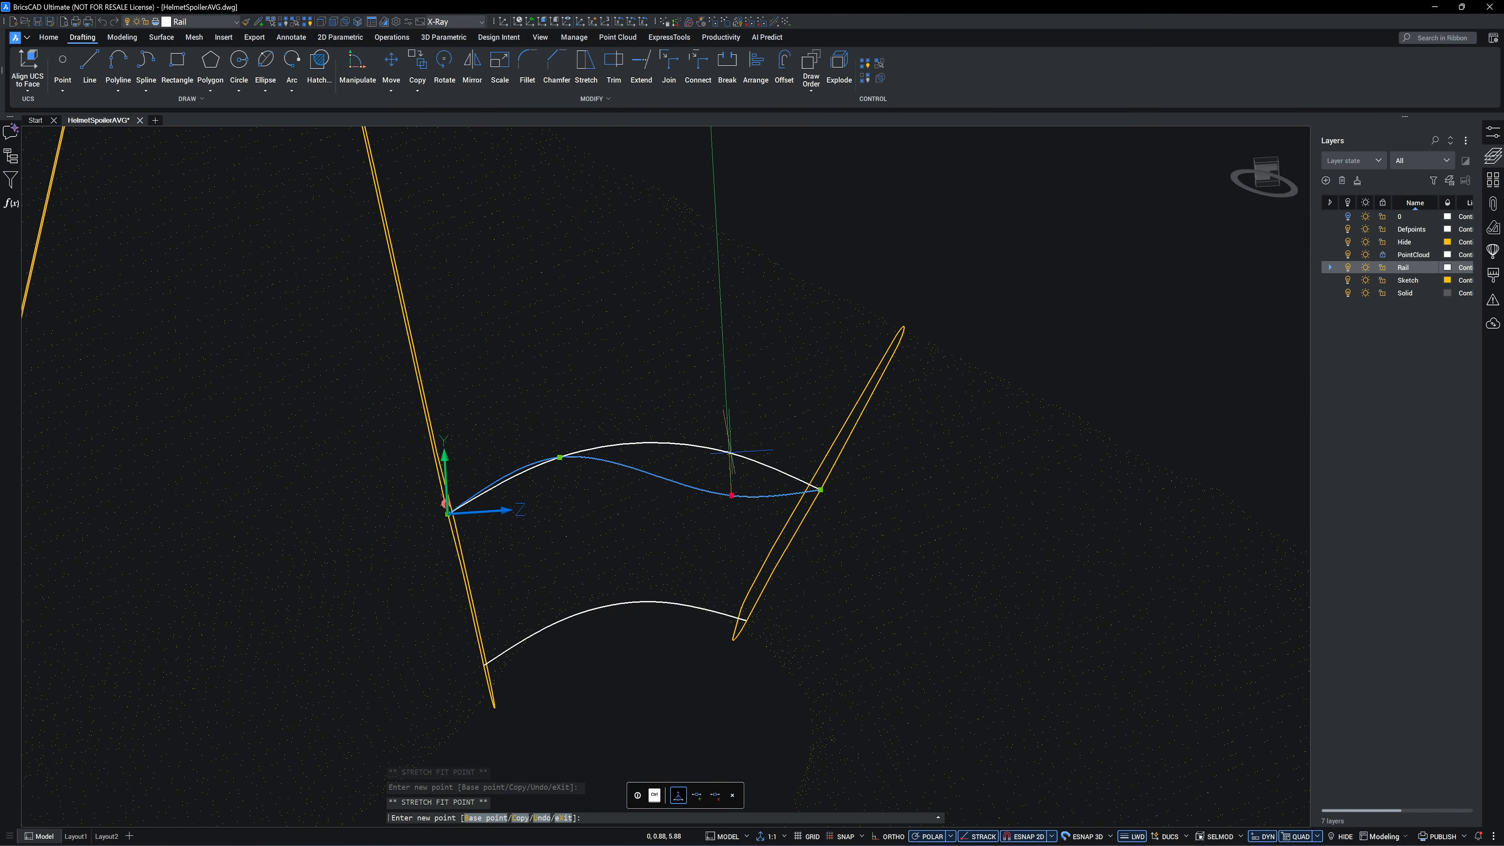
click(732, 457)
key(Escape)
scroll(711, 459, down, 3)
shift+middle_drag(711, 459, 829, 504)
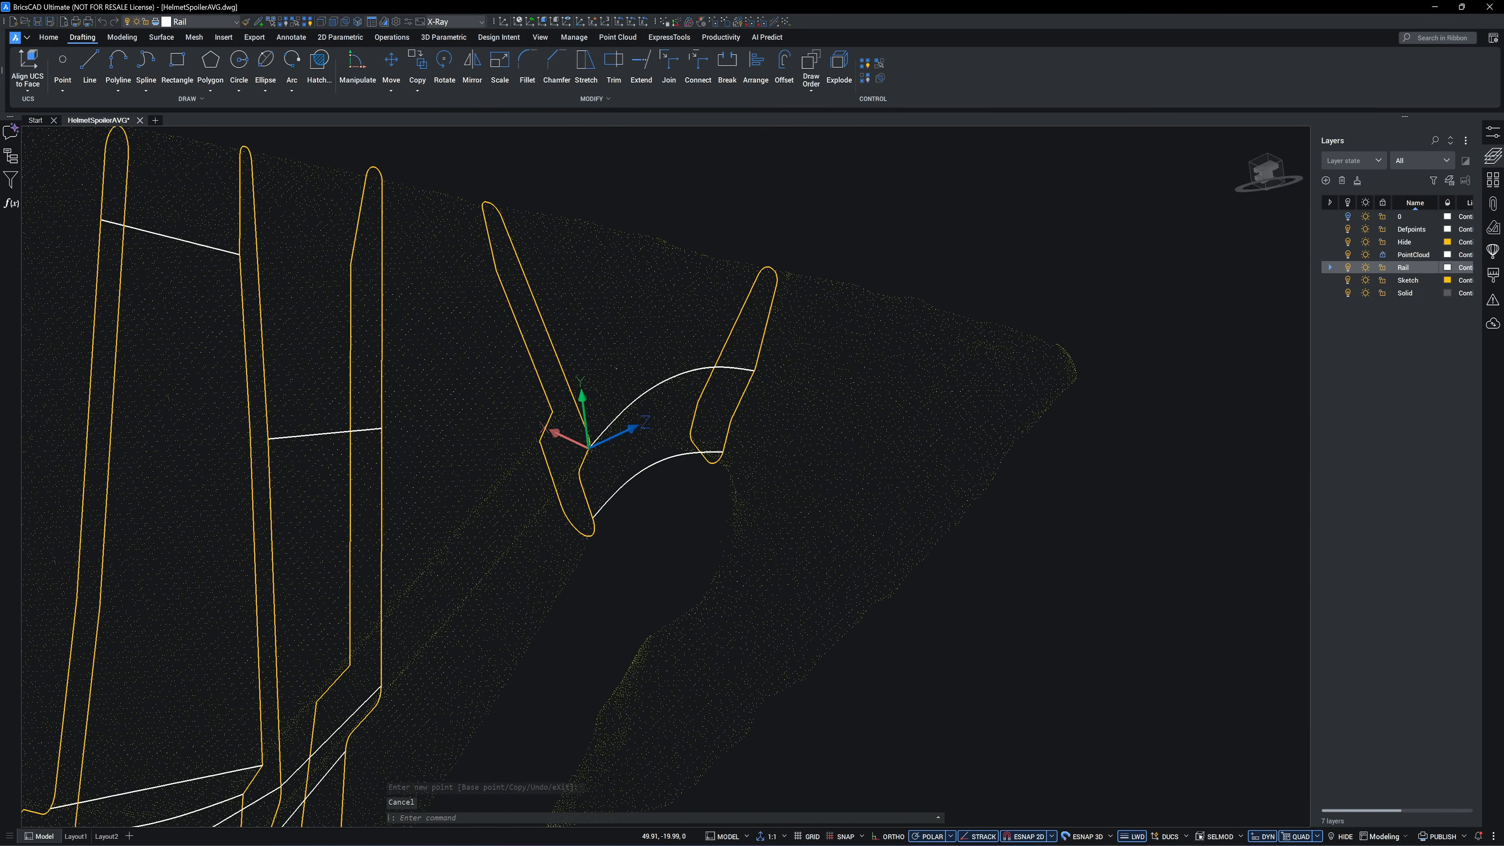
click(786, 514)
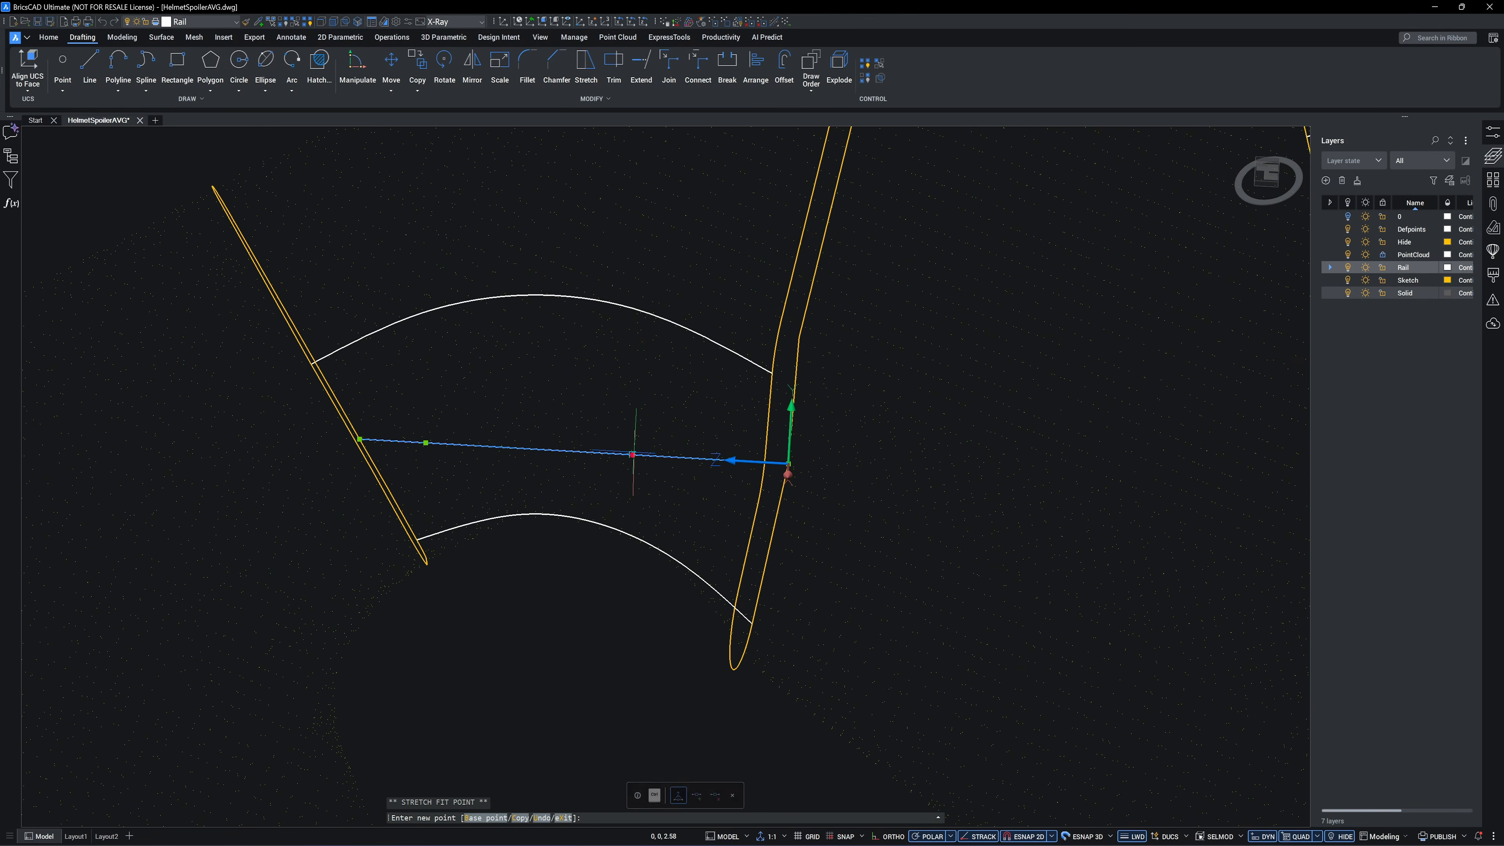
click(633, 455)
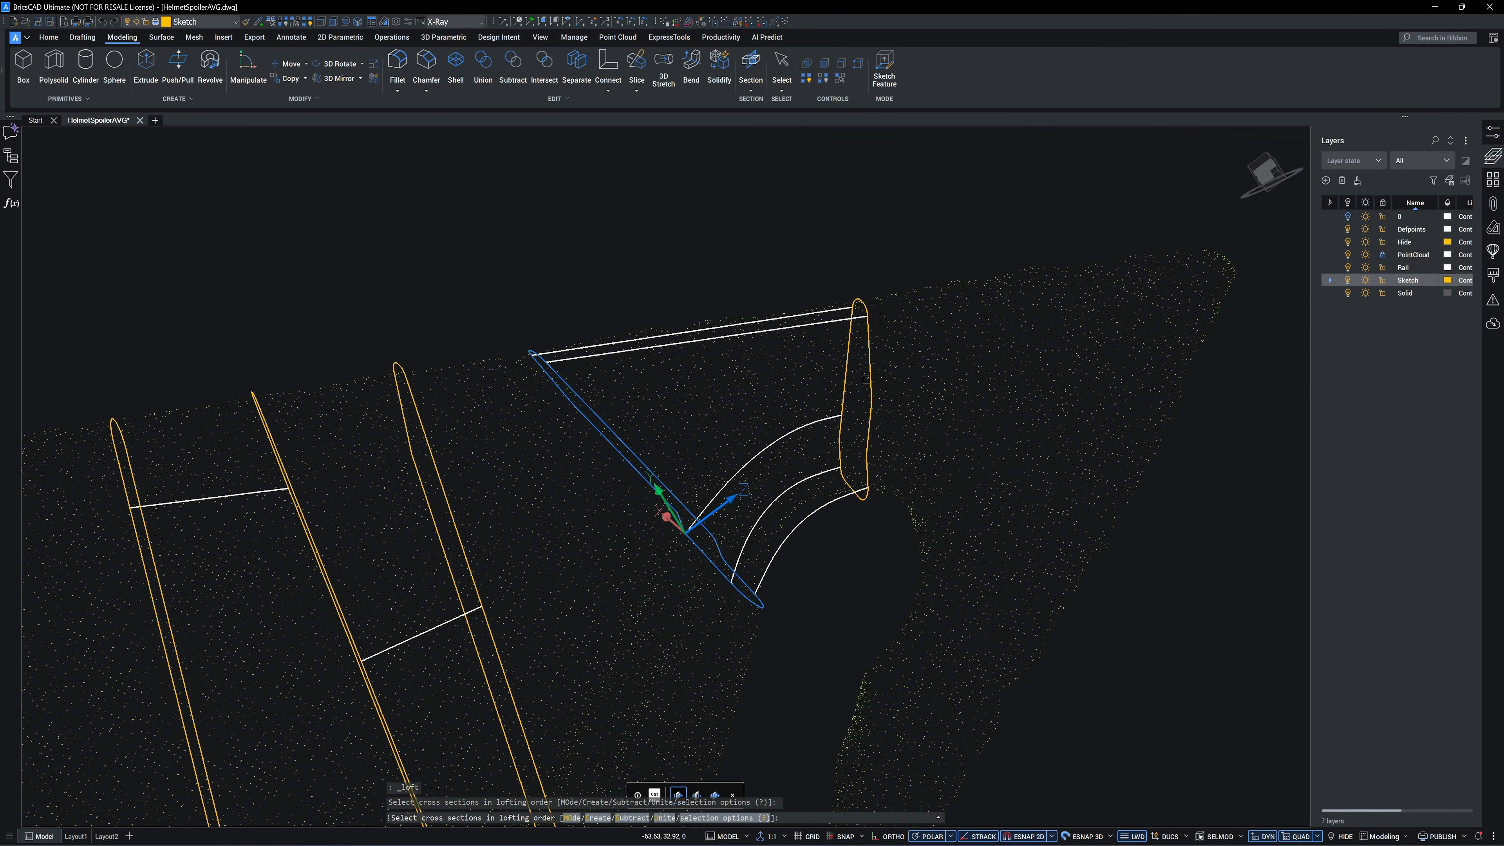
- Try lofting between the two profiles flanking the notch, with the bowed splines and upper lines as guide curves
click(867, 380)
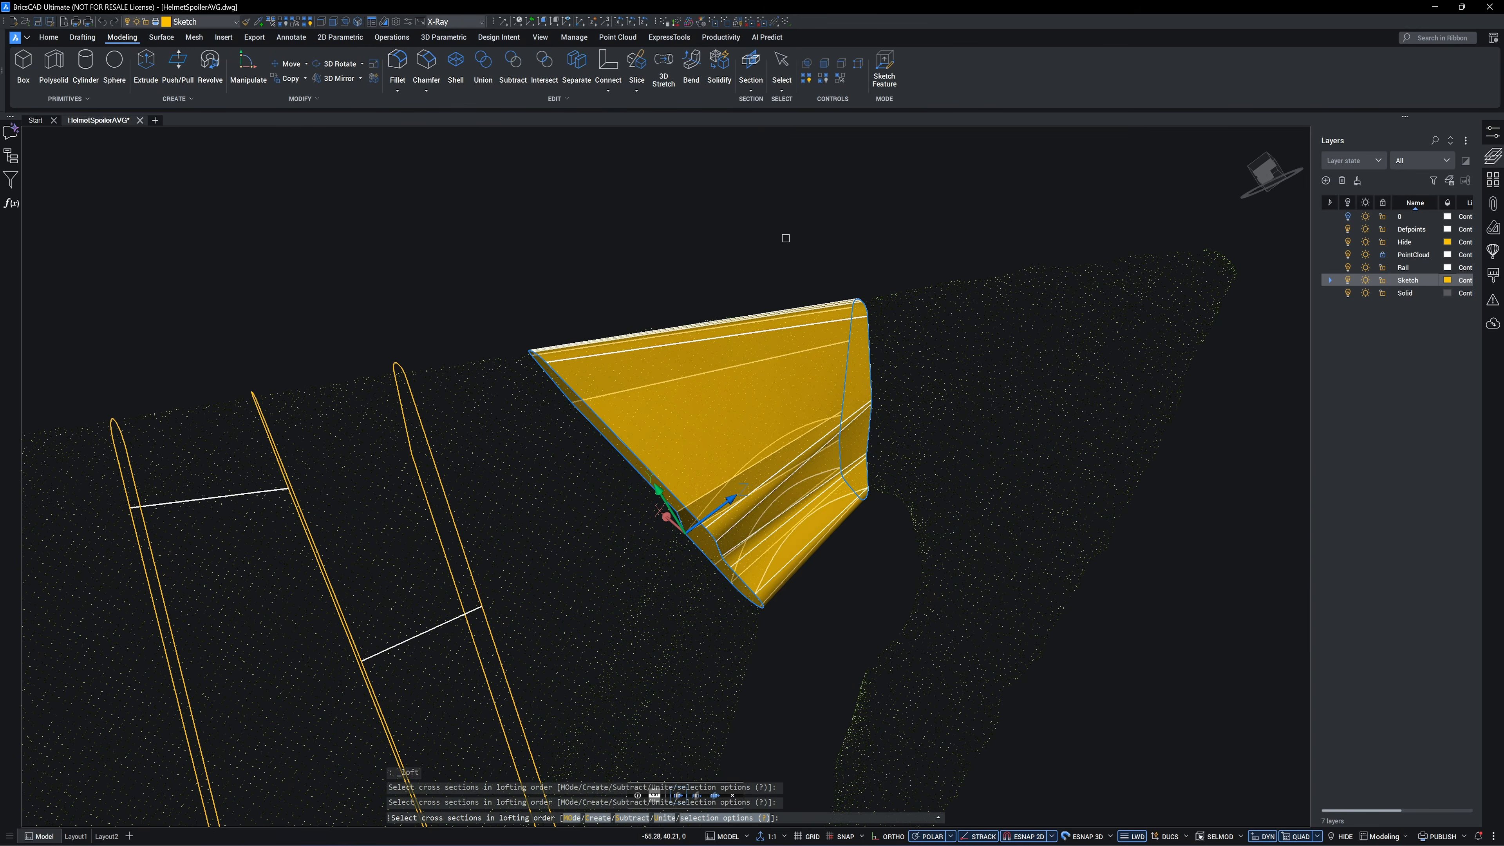
key(Return)
click(447, 483)
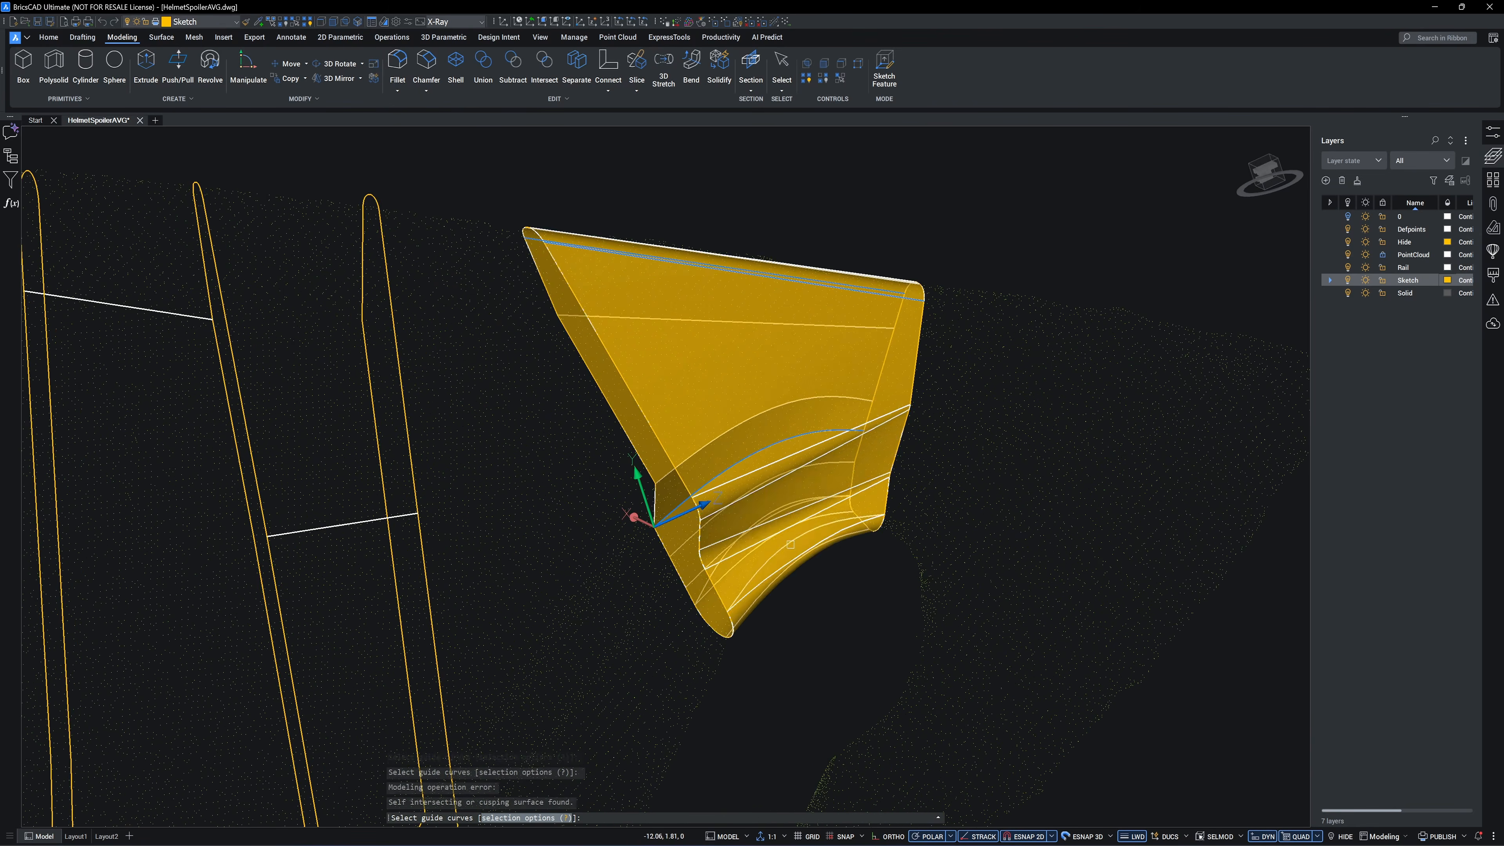
click(796, 544)
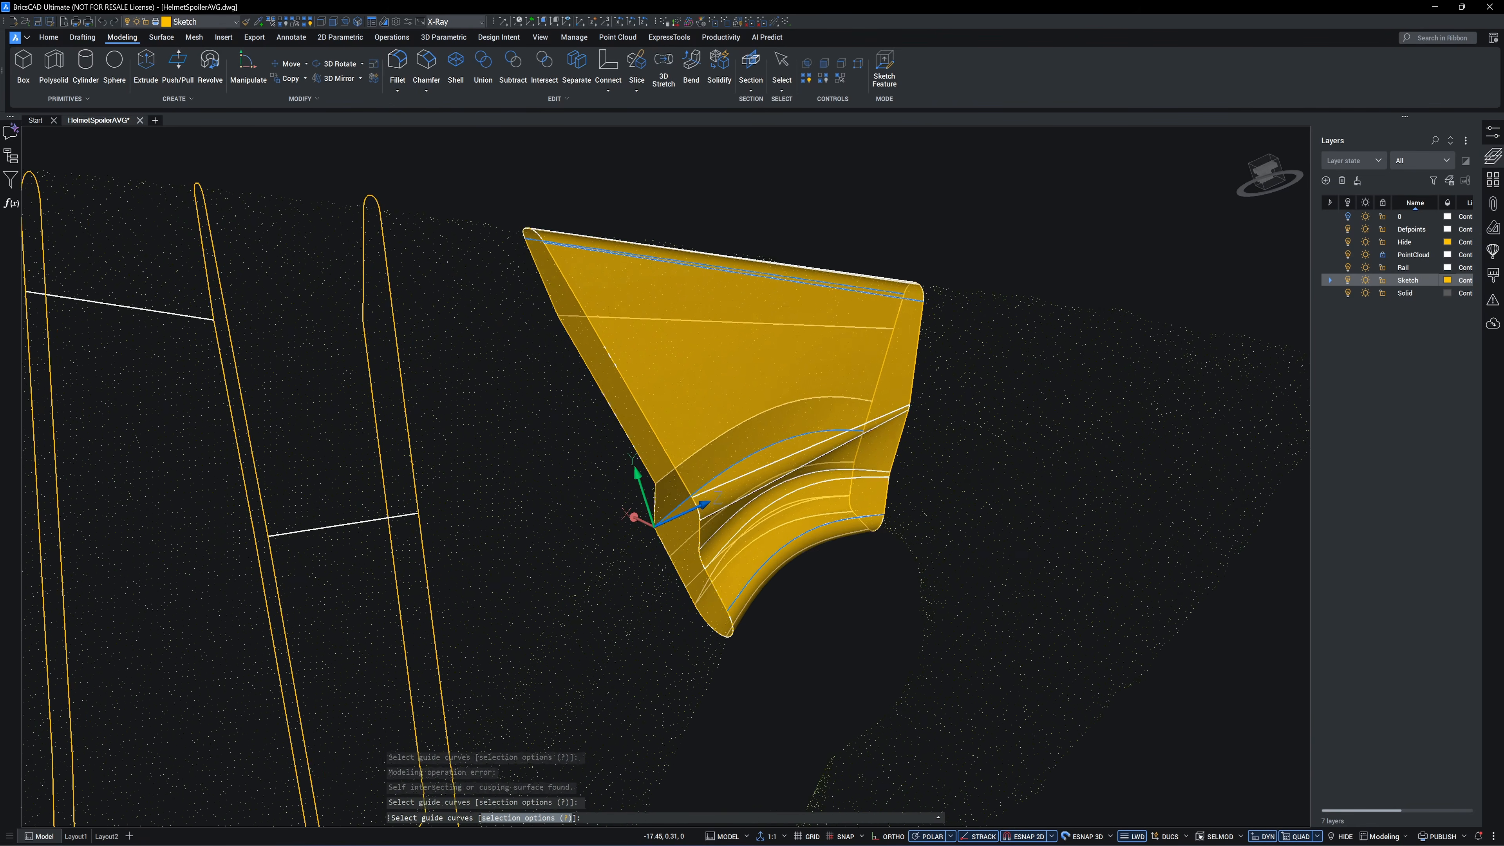
key(Escape)
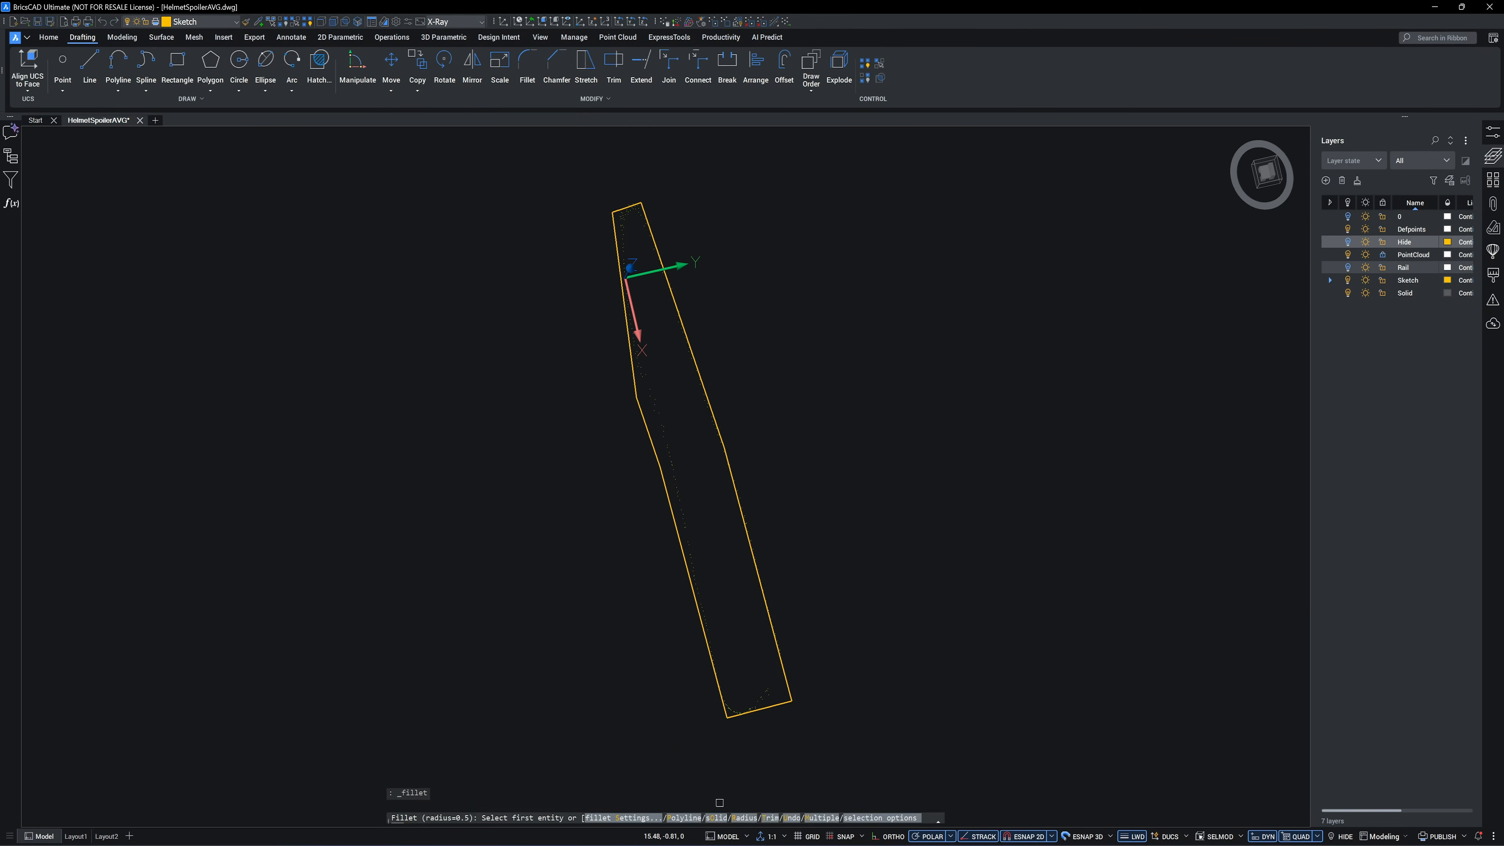
- Set the fillet radius and round the lower end of the newly traced profile on the tip side of the notch
text(R)
key(Return)
key(Return)
click(781, 703)
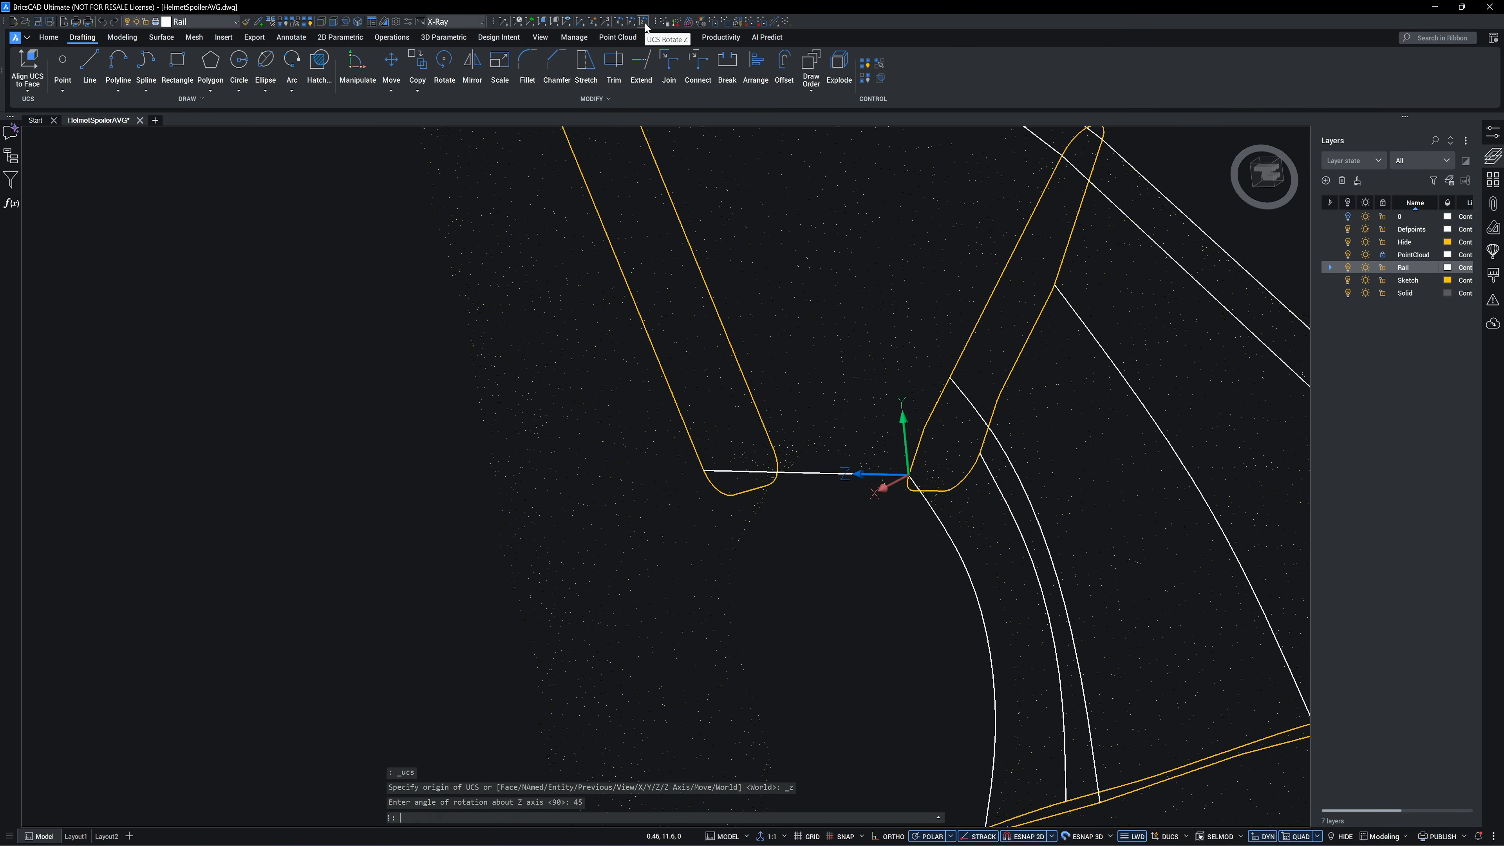
- Draw guide splines between the lower ends of the tip-side profiles, and stretch their fit points to follow the notch curve
click(601, 511)
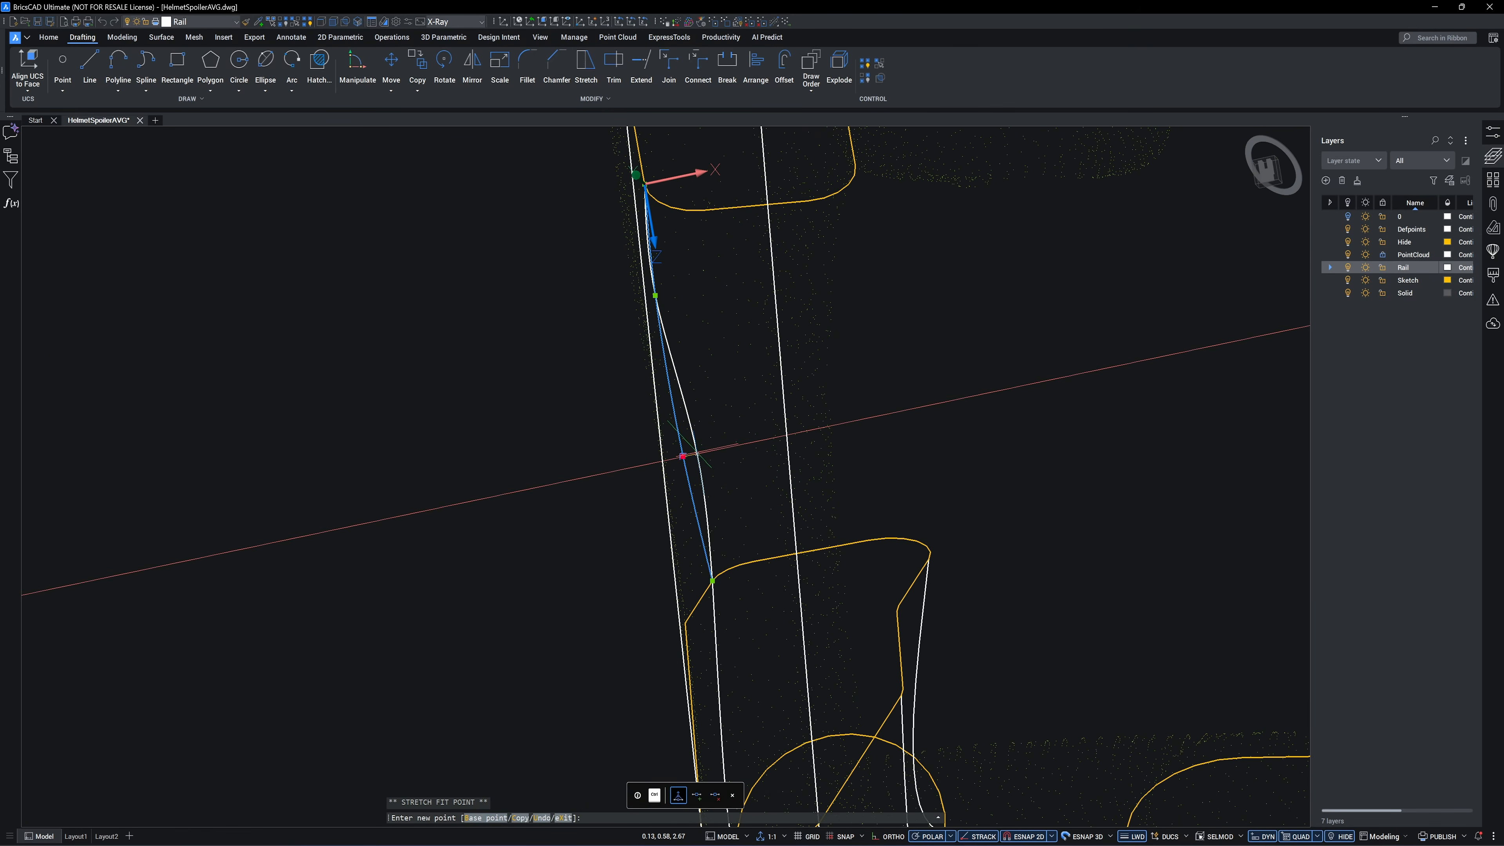
click(696, 454)
click(655, 295)
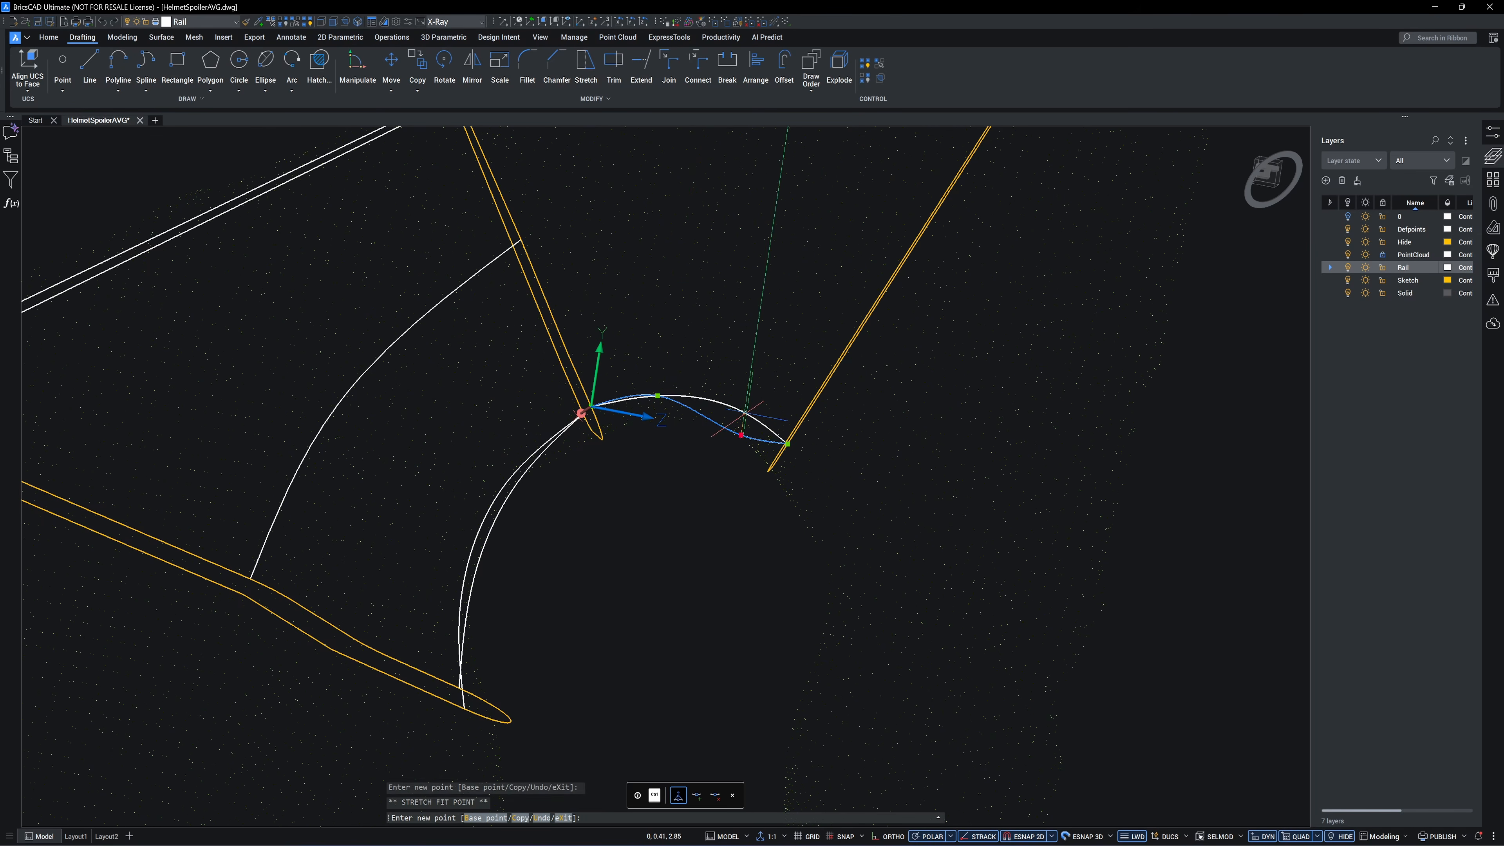
click(745, 412)
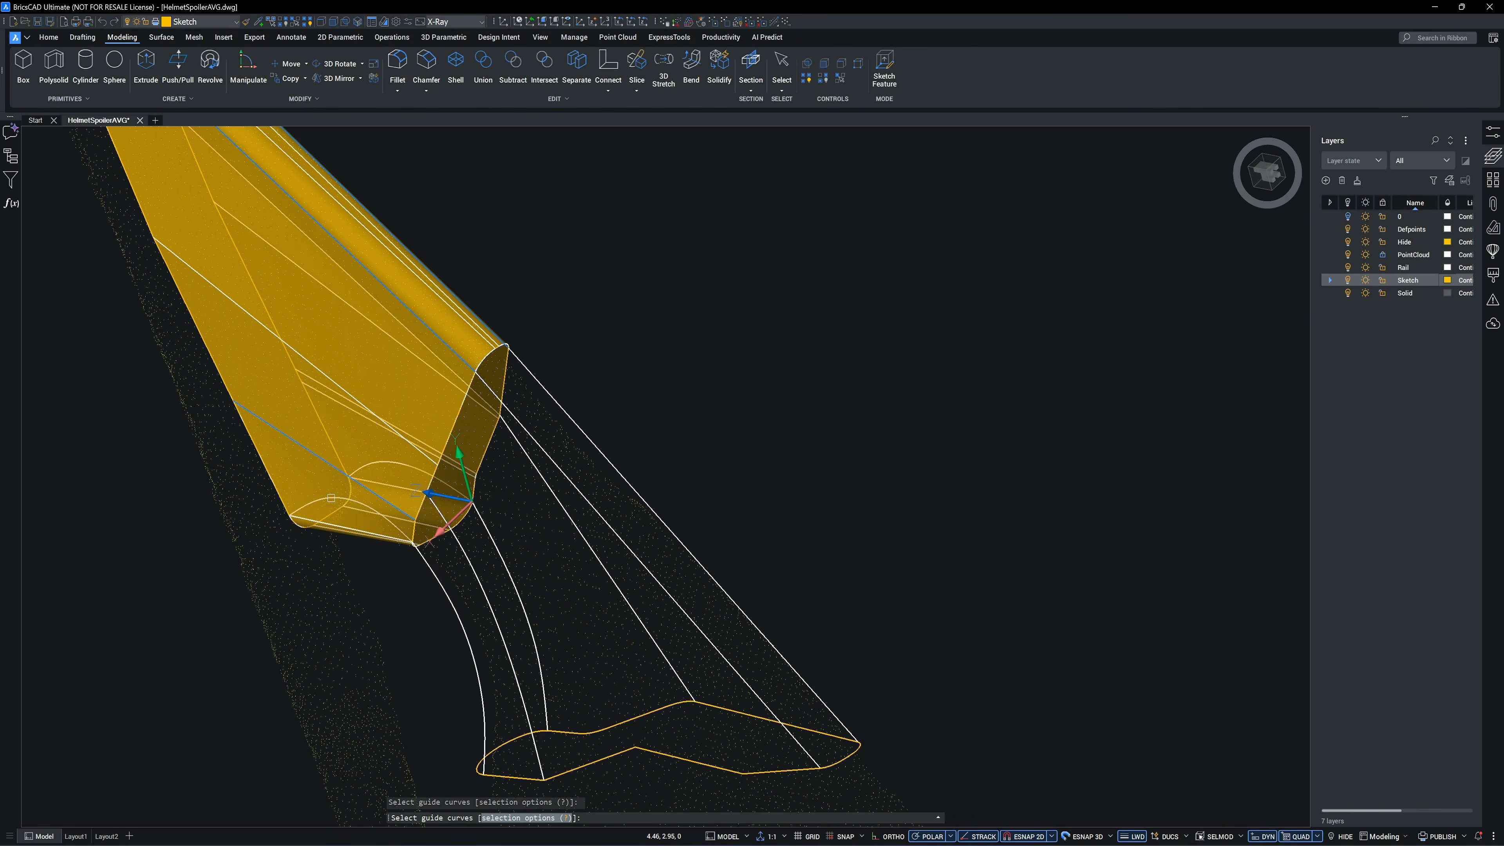
- Try lofting the tip-side profiles along the guide curves between them
click(331, 498)
shift+middle_drag(500, 480, 767, 436)
scroll(768, 436, down, 4)
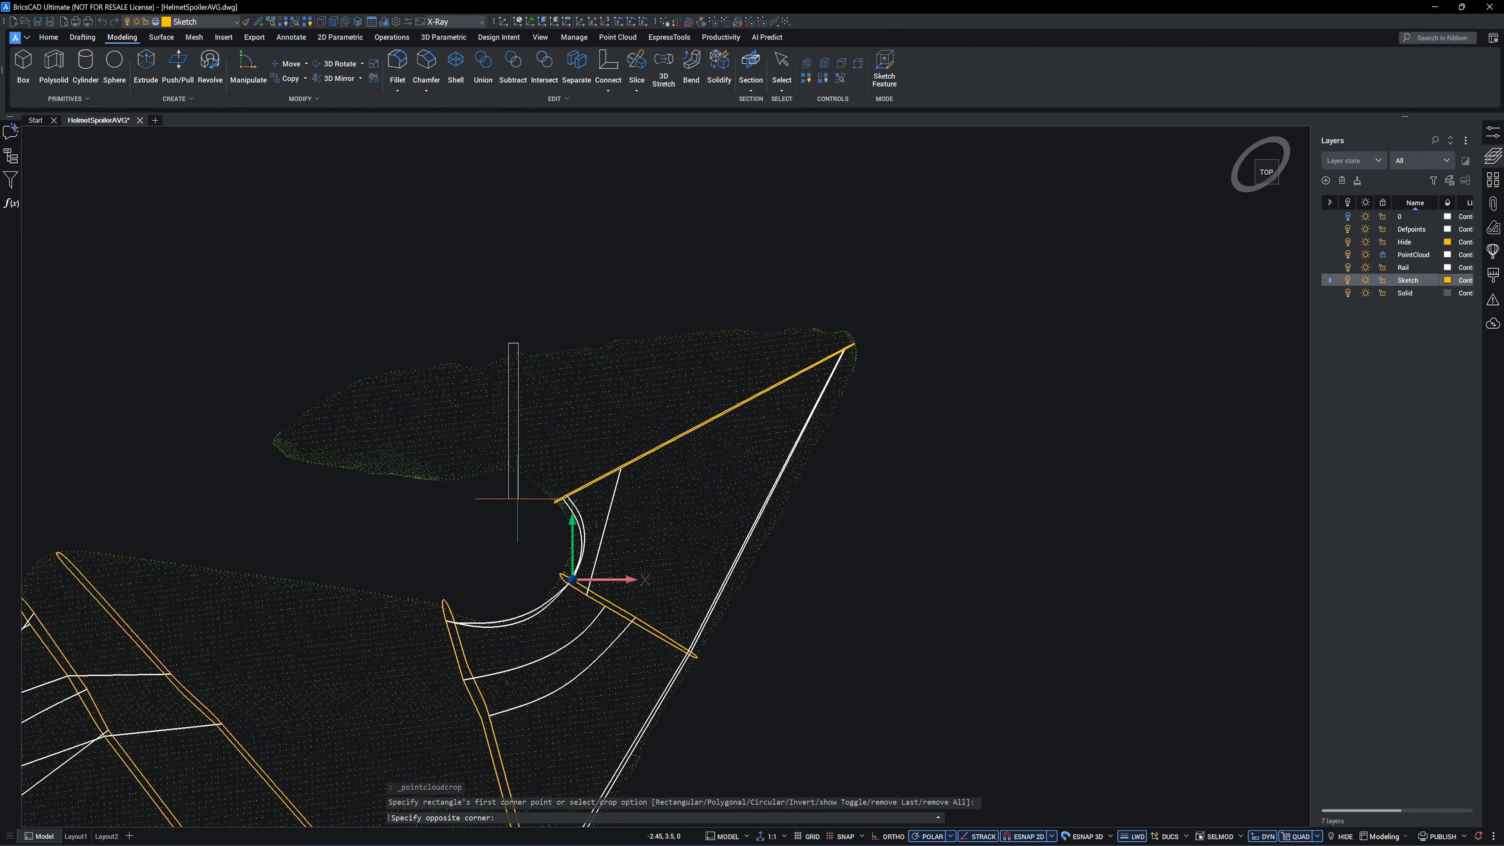
- Crop the point cloud to a narrow strip across the hook beyond the notch, and link the profile traced there with guide lines
shift+middle_drag(511, 504, 787, 318)
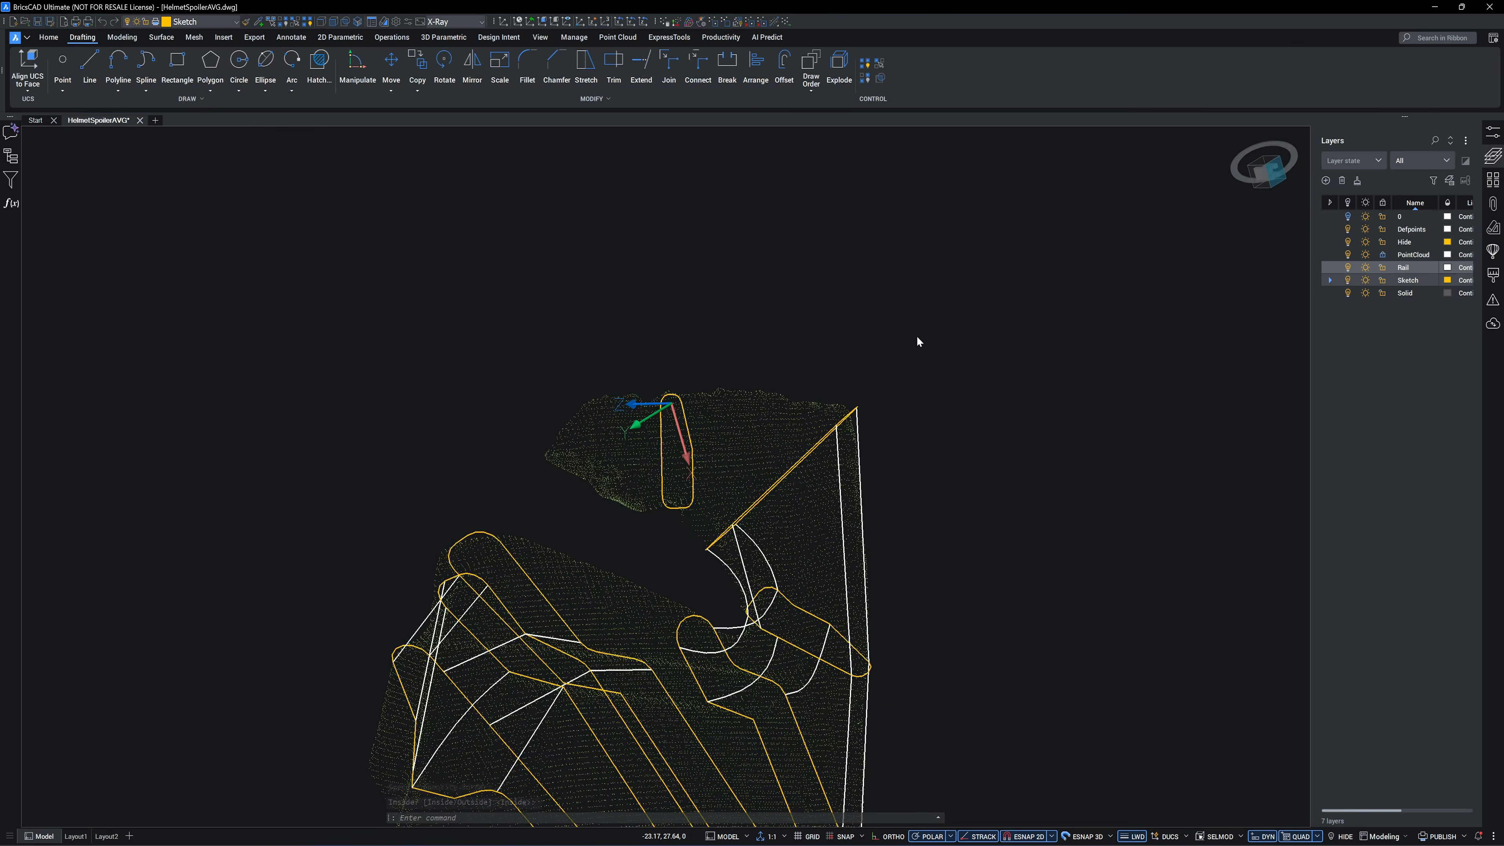
click(597, 354)
click(597, 337)
click(410, 361)
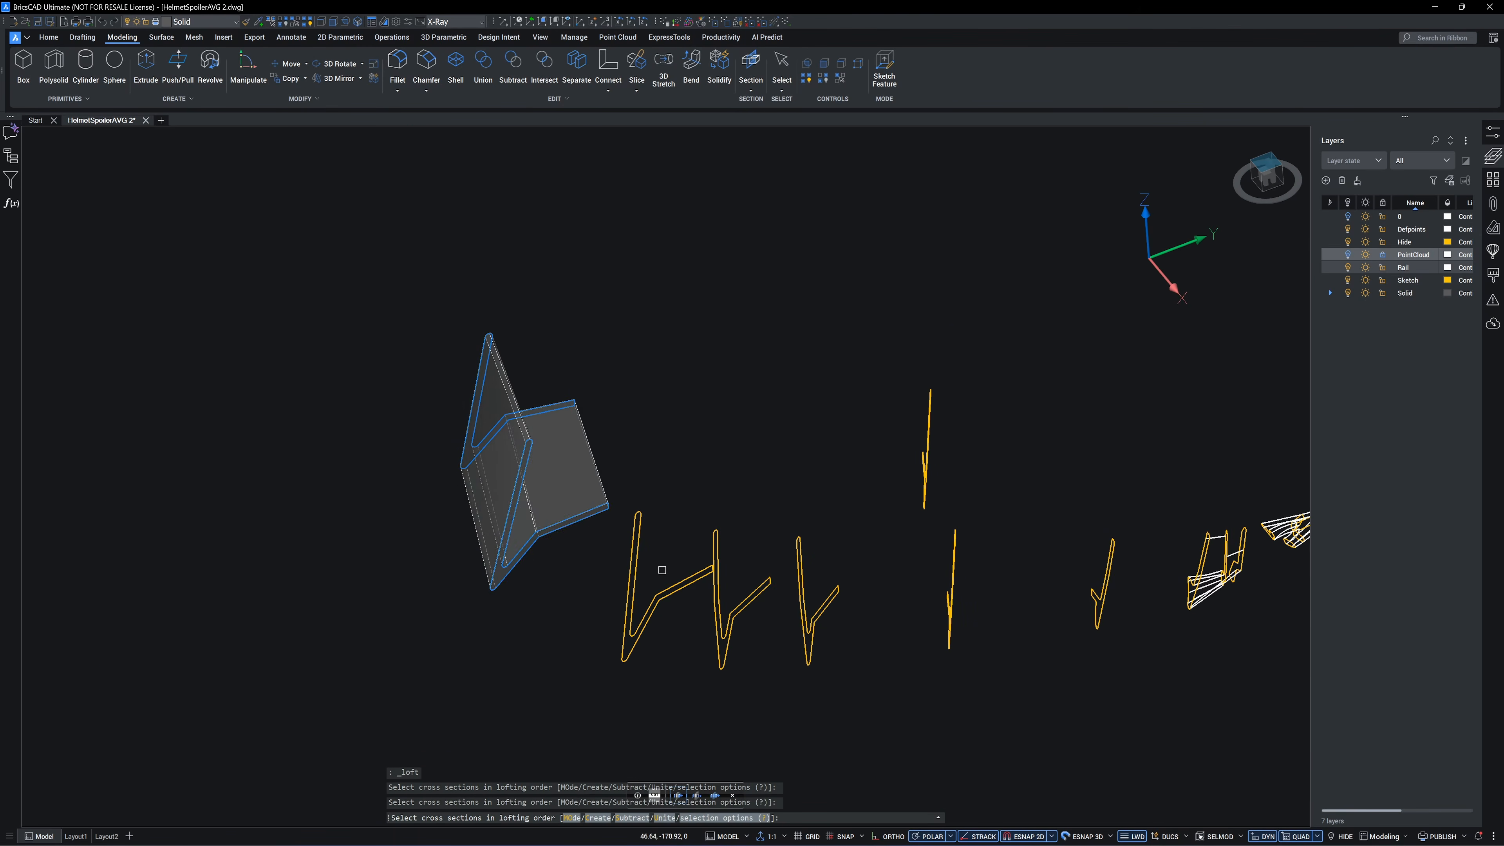
- Loft solids through the spoiler body's successive section profiles, selecting them in order from the wide middle toward the tip
click(744, 600)
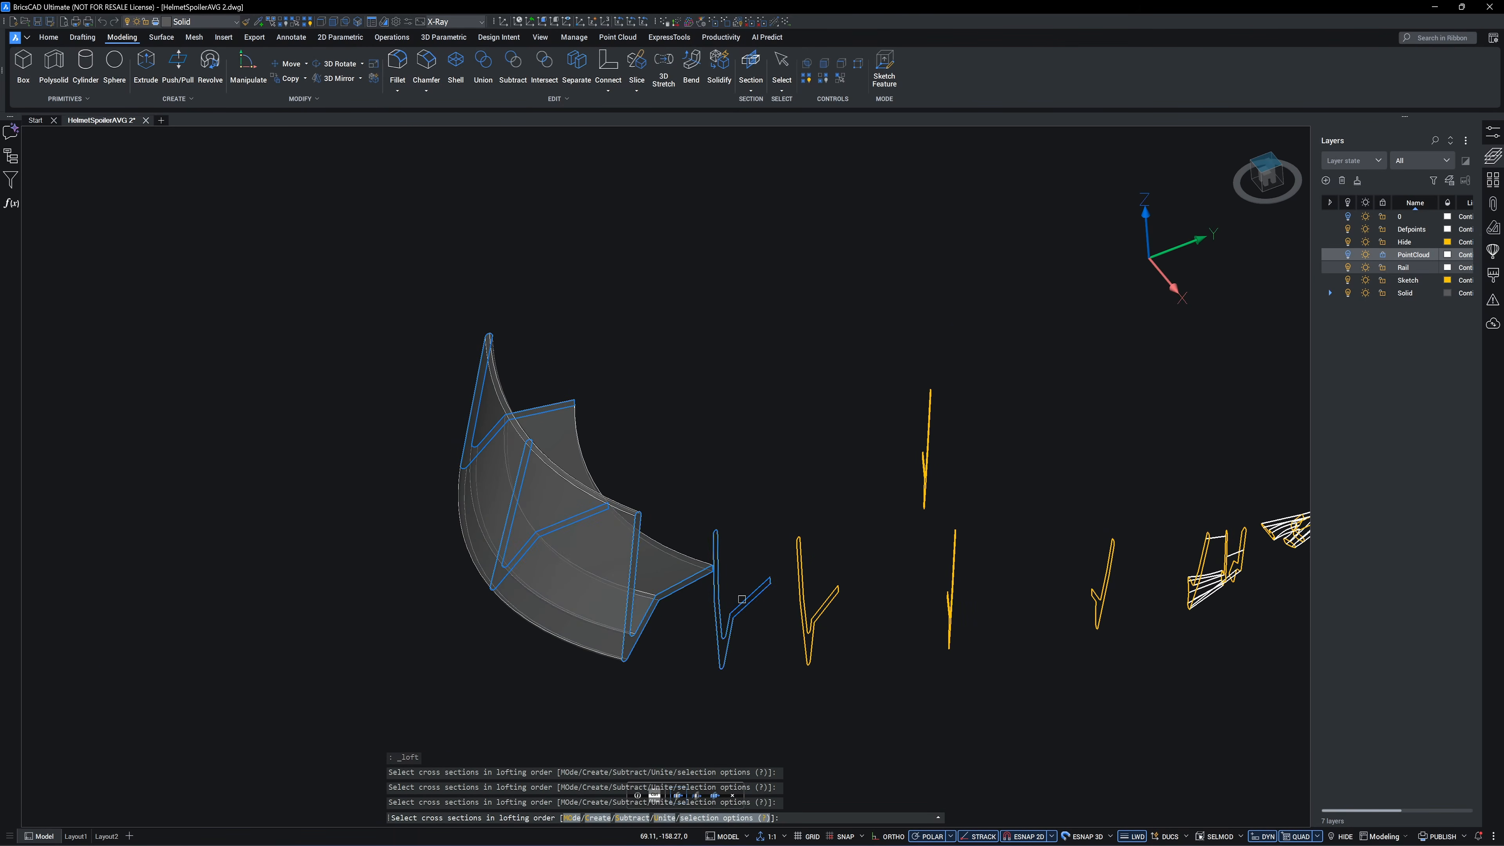
click(833, 603)
shift+middle_drag(834, 603, 974, 622)
click(987, 586)
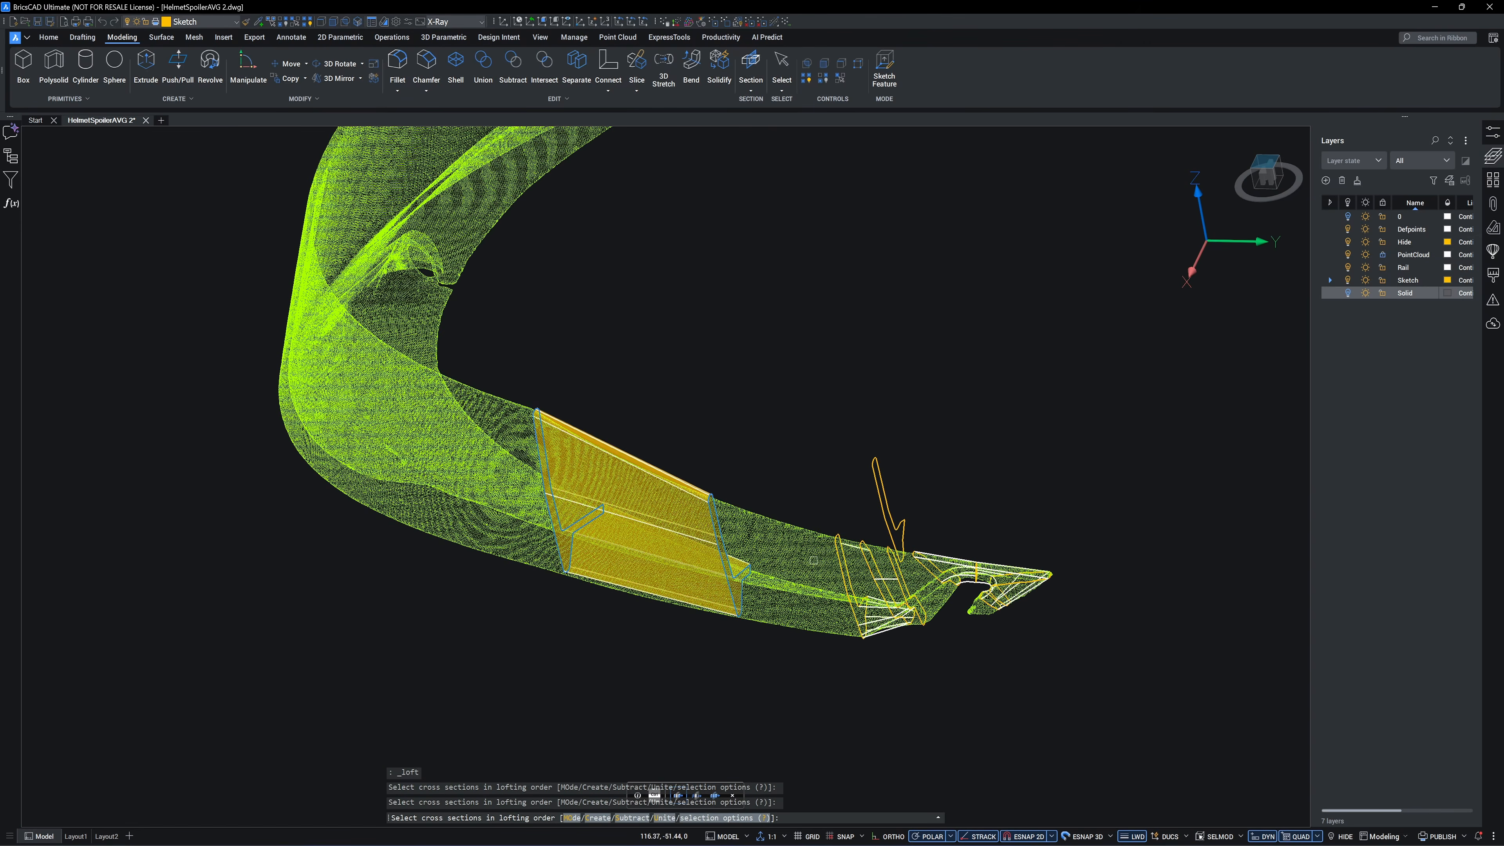
click(838, 561)
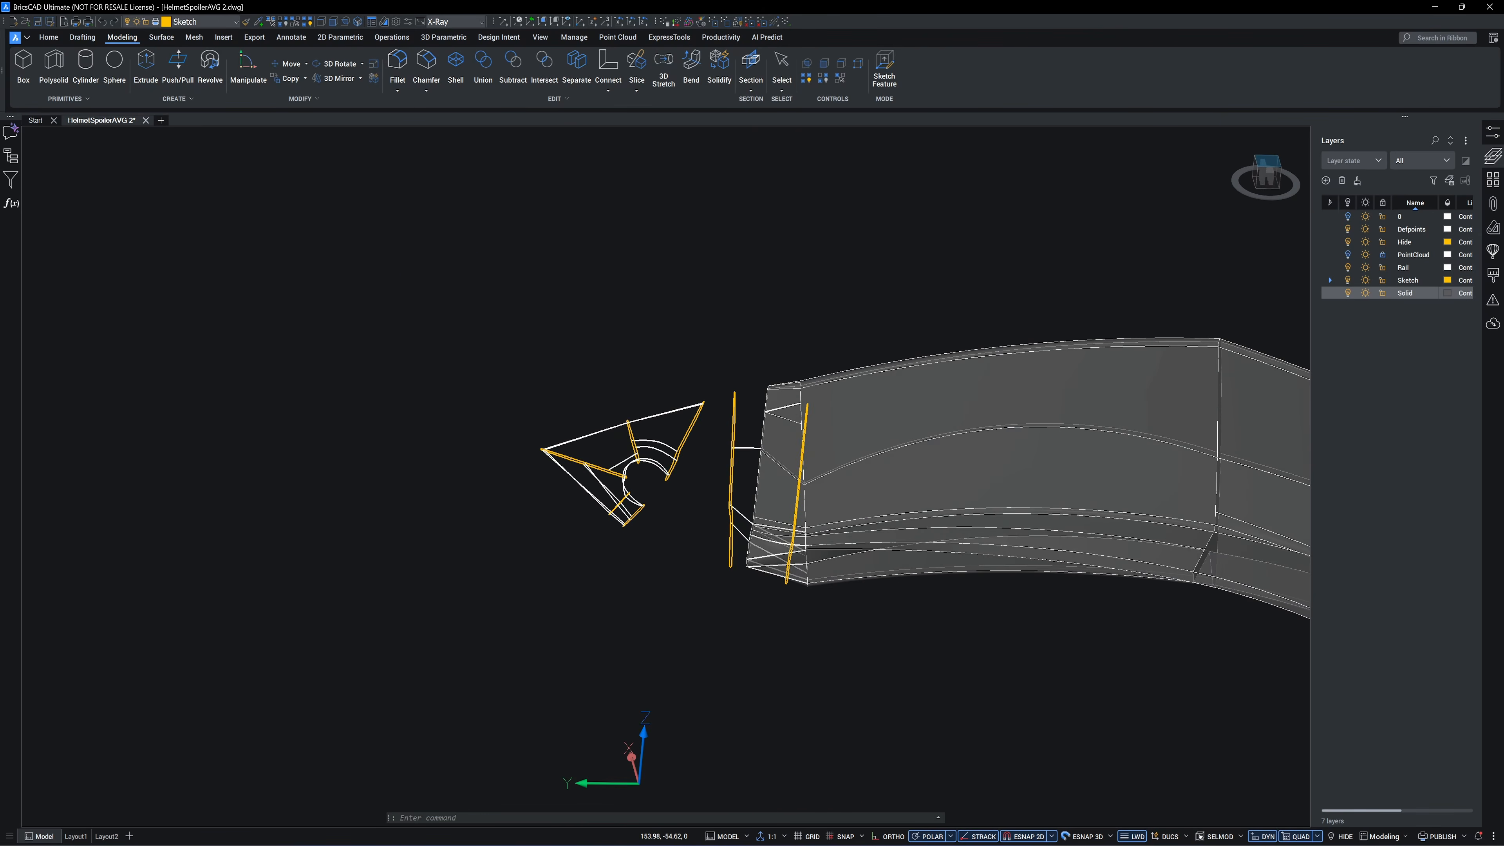
- Loft from the last narrow body profile to the first profile beside the notch
scroll(736, 413, up, 5)
click(736, 413)
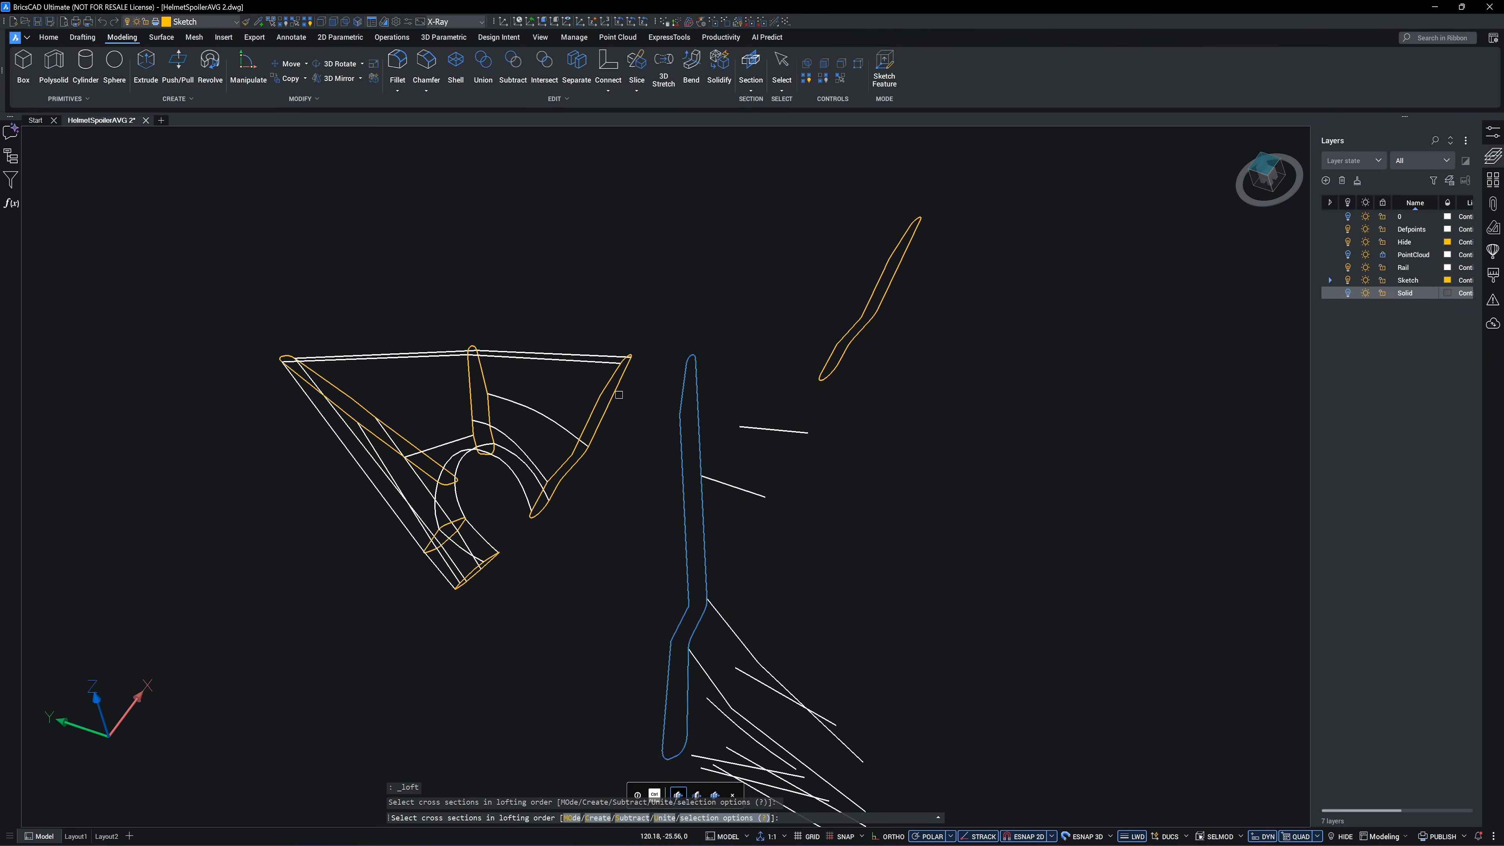
click(632, 364)
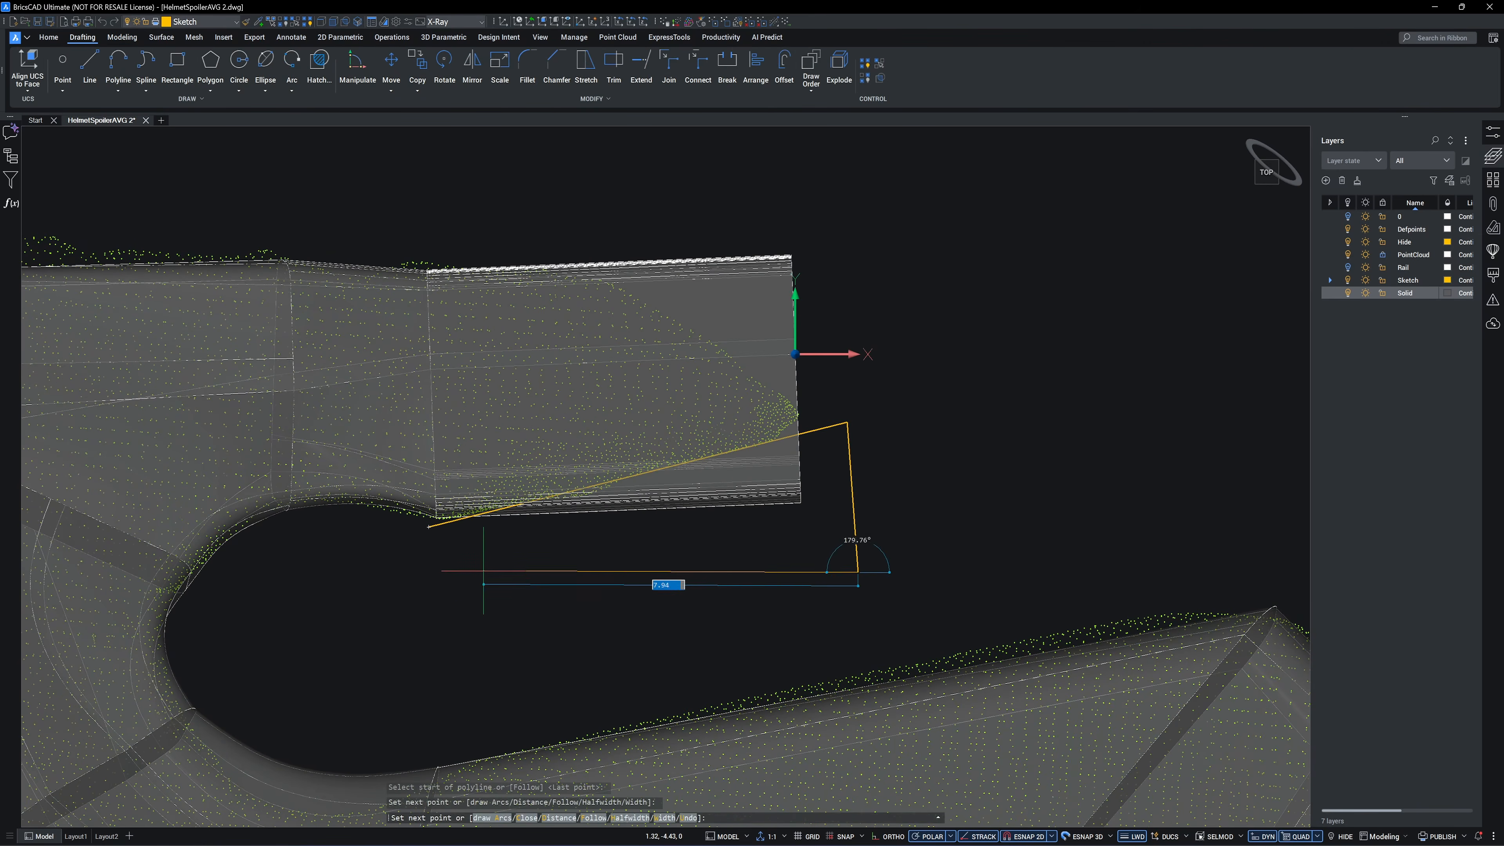
- Sketch two closed polyline outlines around the hook's end, one along its lower edge and one triangular one over its upper corner
click(857, 572)
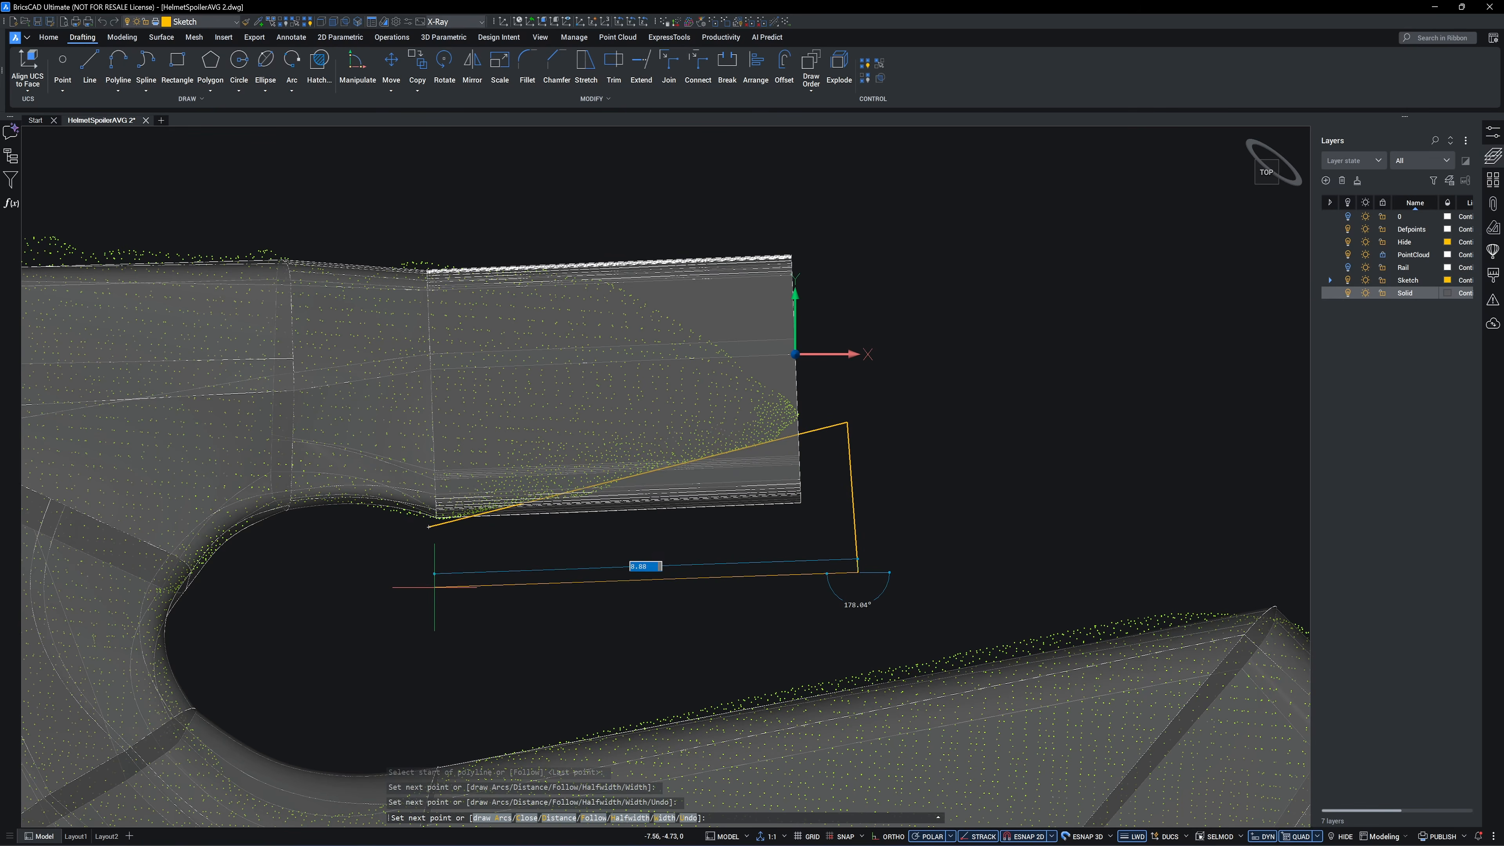
click(428, 526)
key(Return)
click(567, 248)
click(809, 412)
click(883, 354)
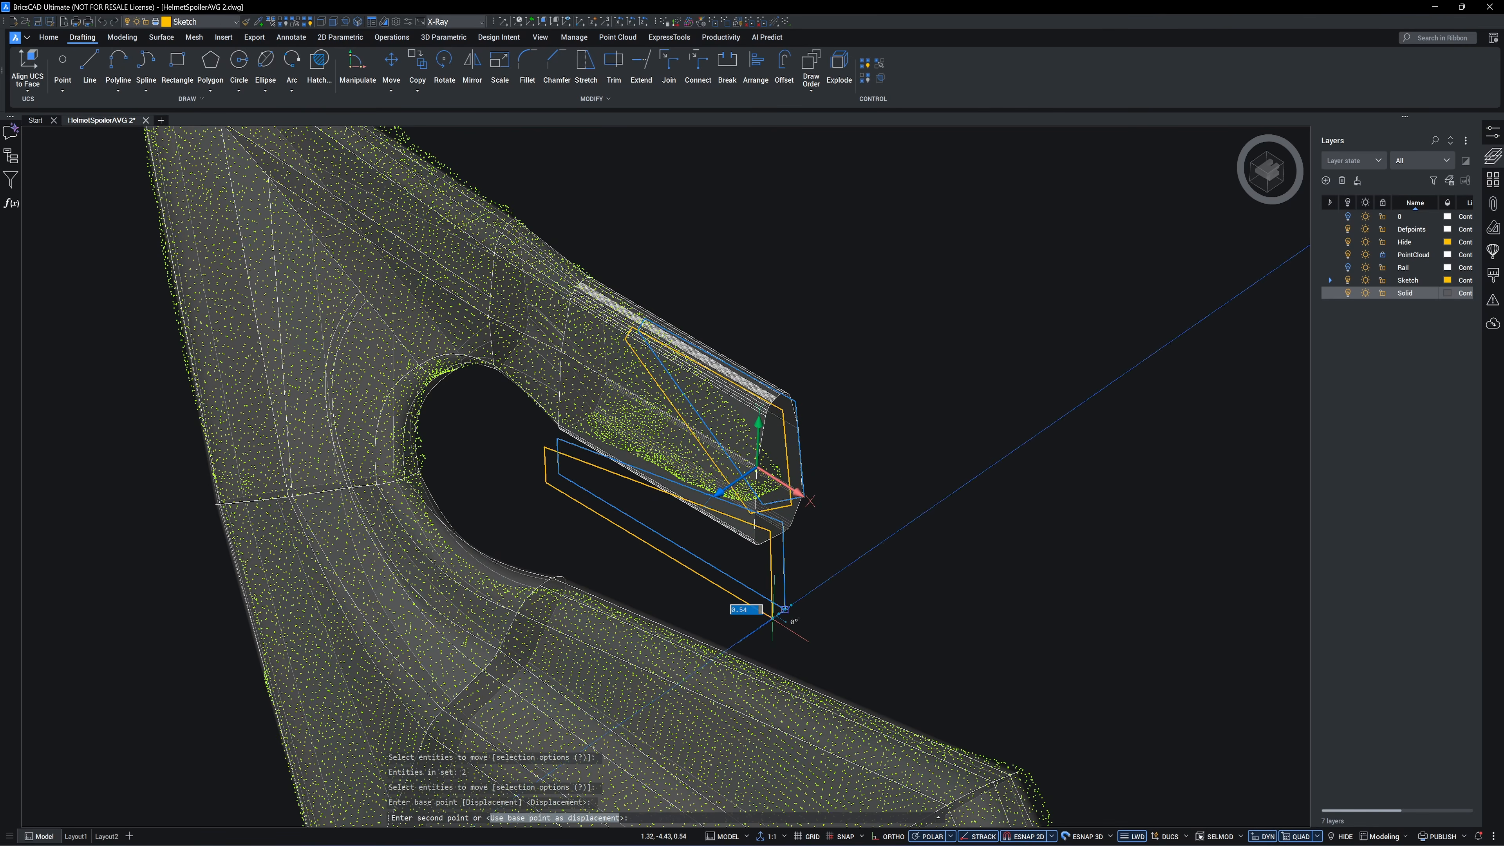
- Move both outlines clear of the hook's face, and extrude them through the hook as a subtraction to shape its end
key(Return)
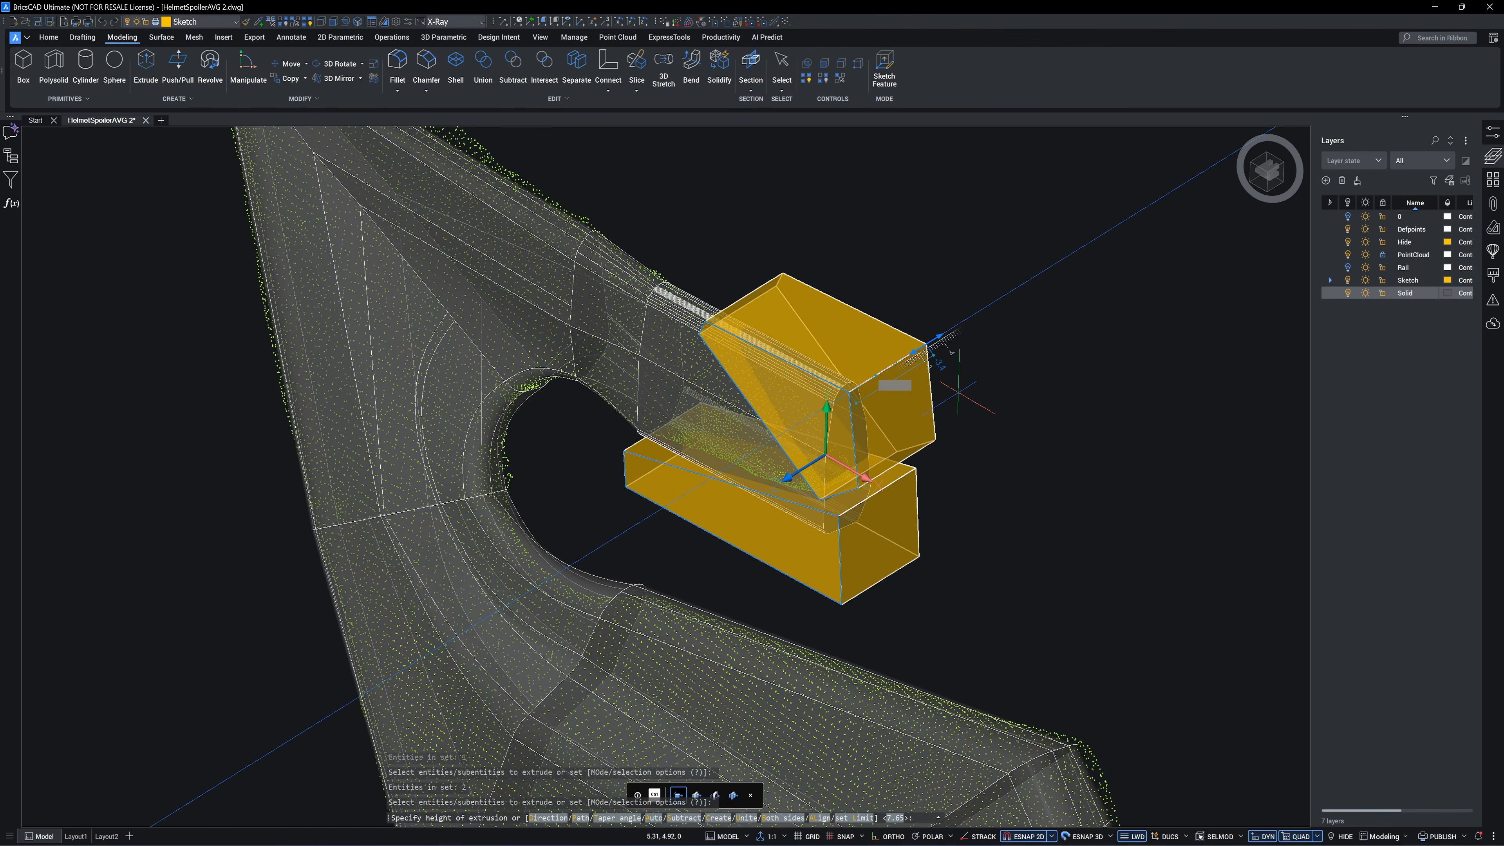
key(ctrl)
key(ctrl)
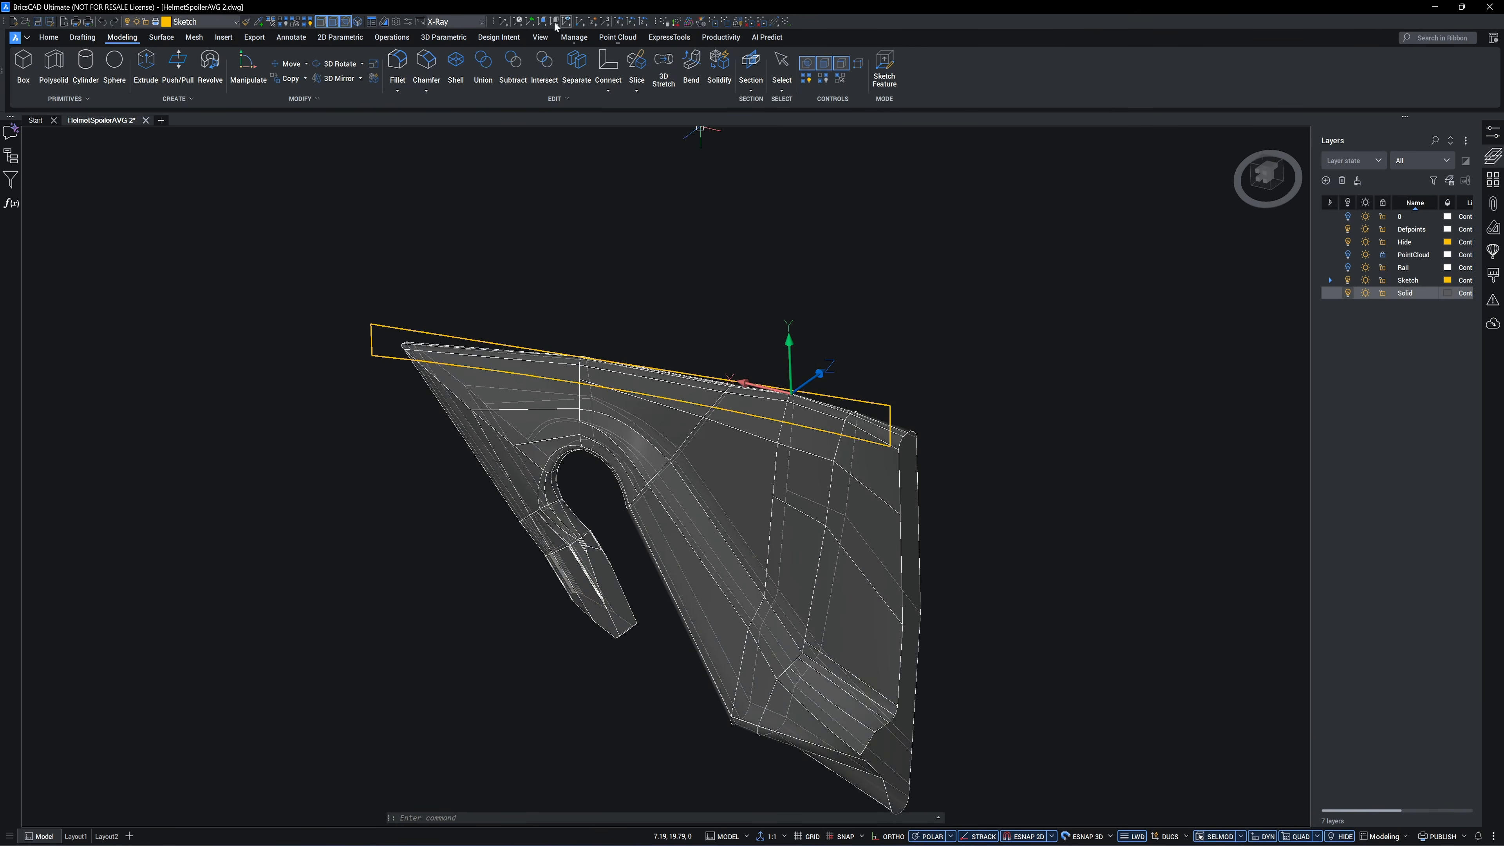
- Extrude the long narrow outline that runs along the upper edge of the spoiler's tip
shift+middle_drag(557, 237, 552, 249)
click(146, 69)
click(390, 324)
key(Return)
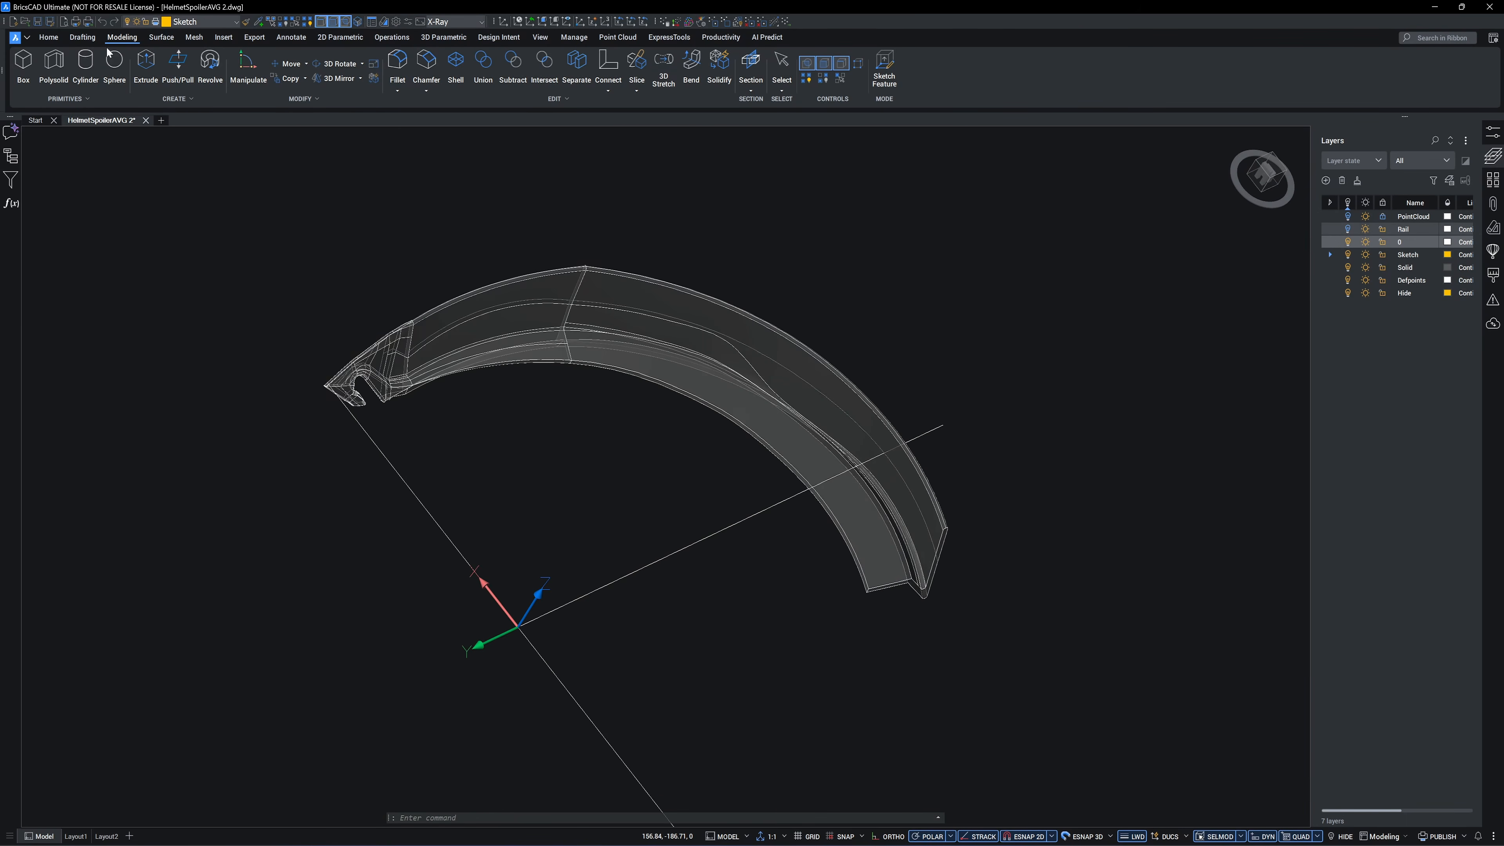
- Draw a rectangle about 64 by 66 from the centre line around the part of the spoiler extending past it
click(677, 518)
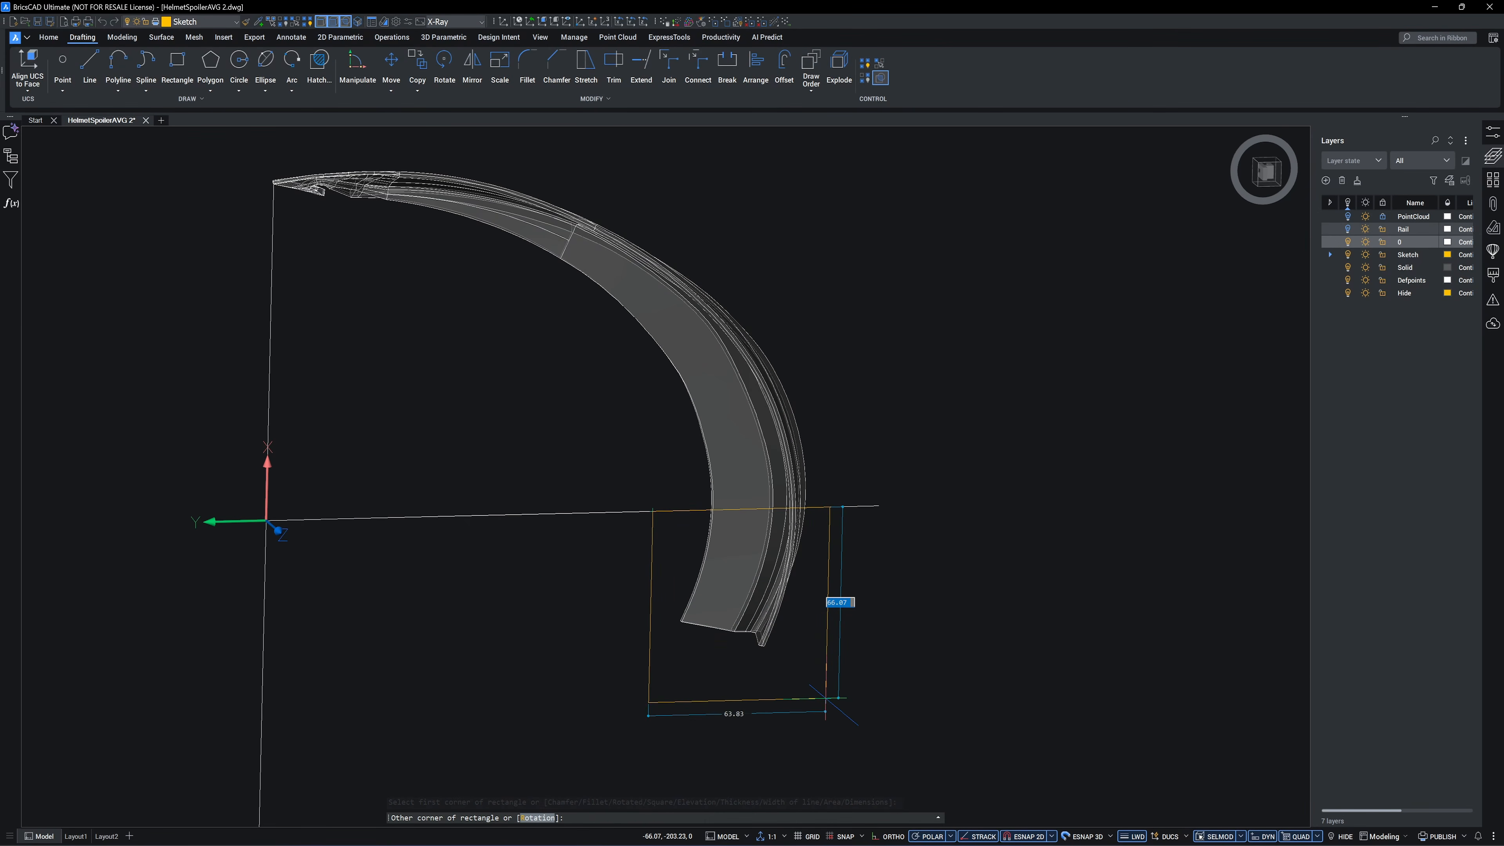
click(825, 698)
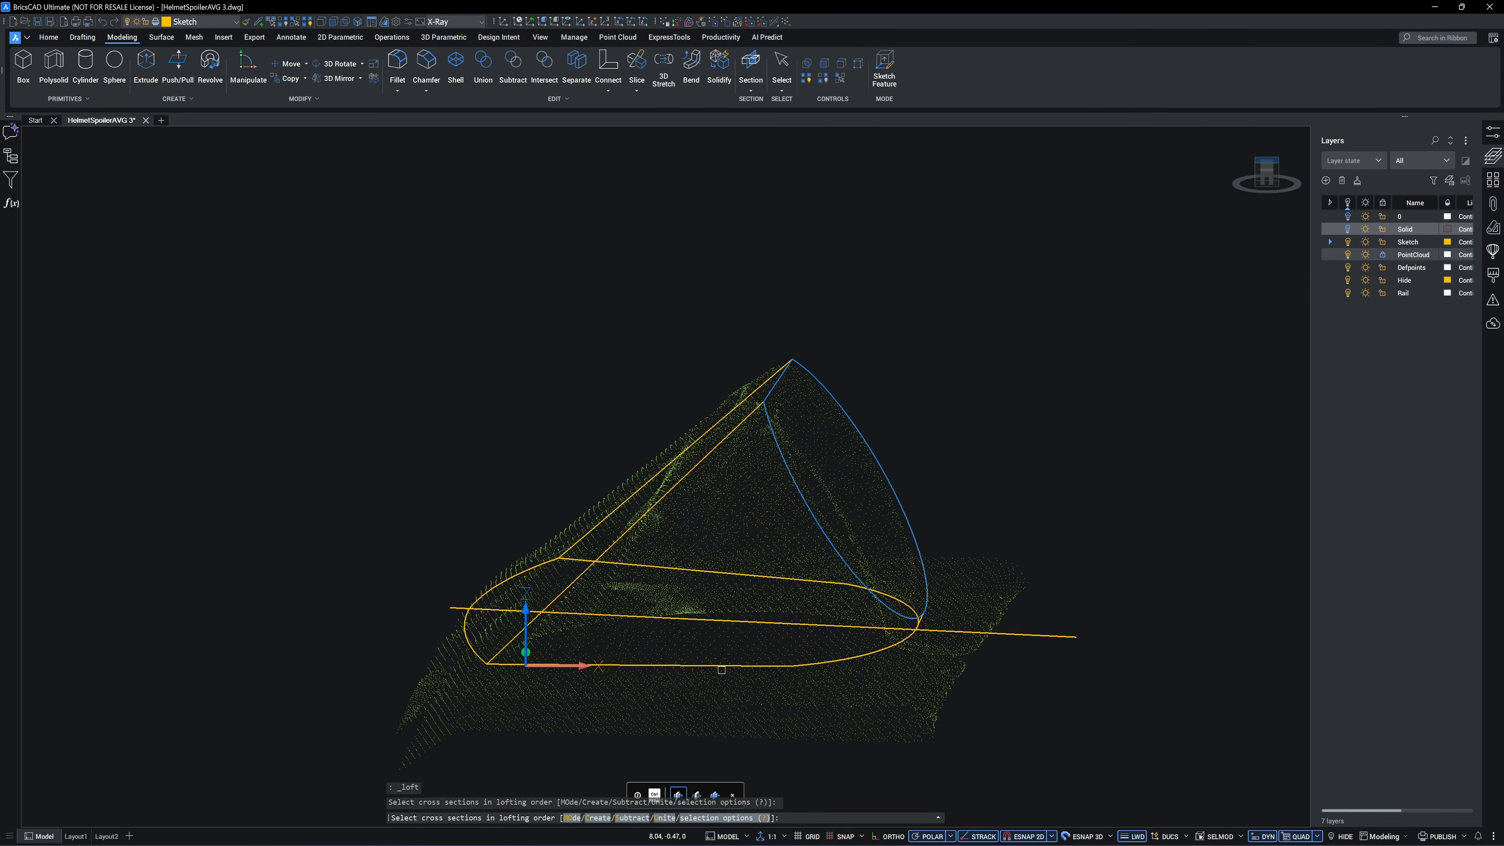
- Loft between the slanted and base profiles of the mounting boss, and subtract the oval solid
click(723, 665)
shift+middle_drag(573, 421, 980, 541)
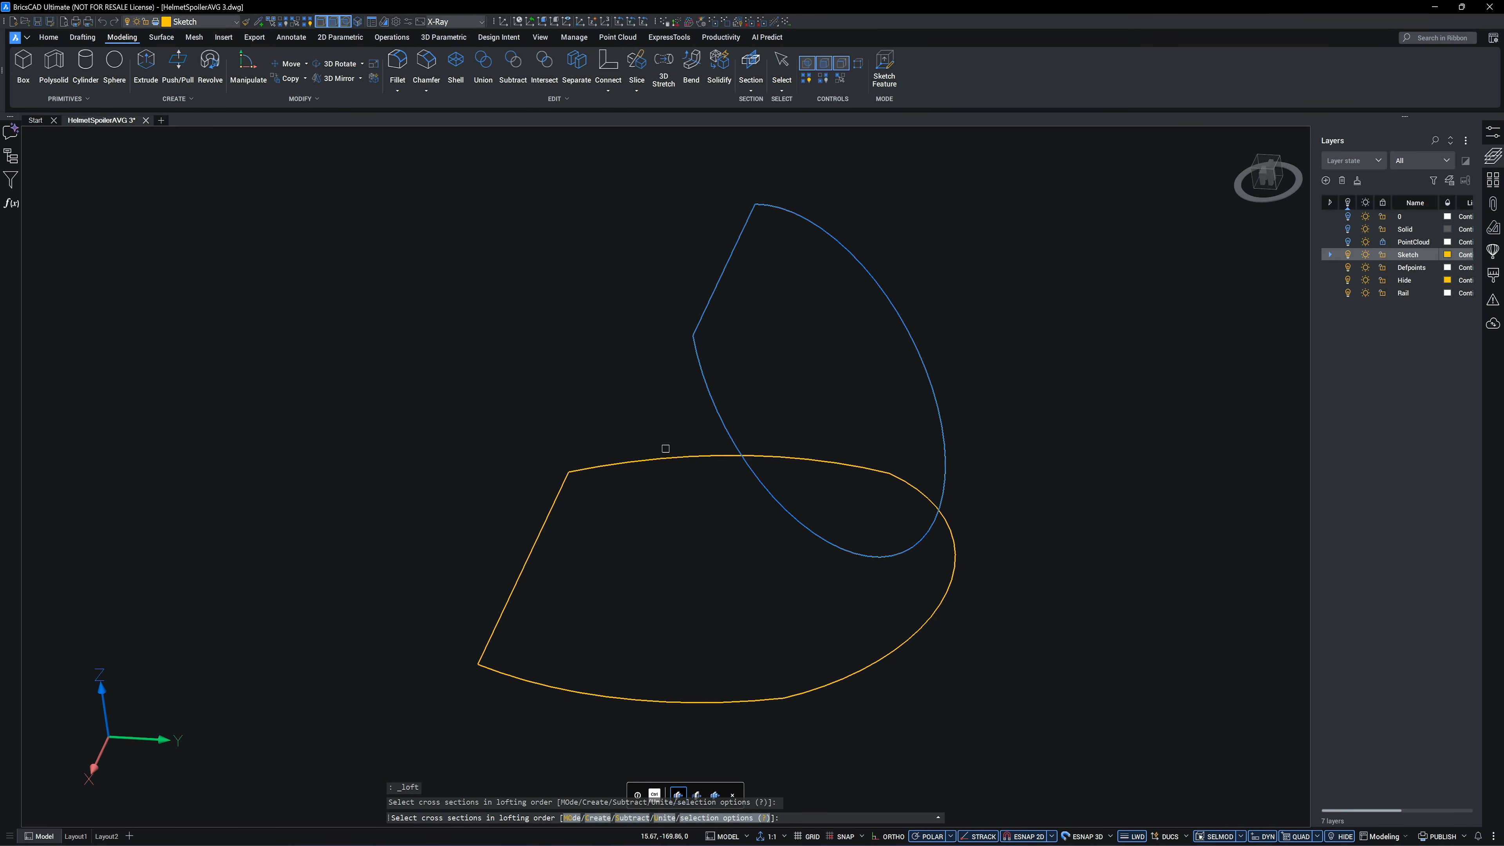
click(664, 454)
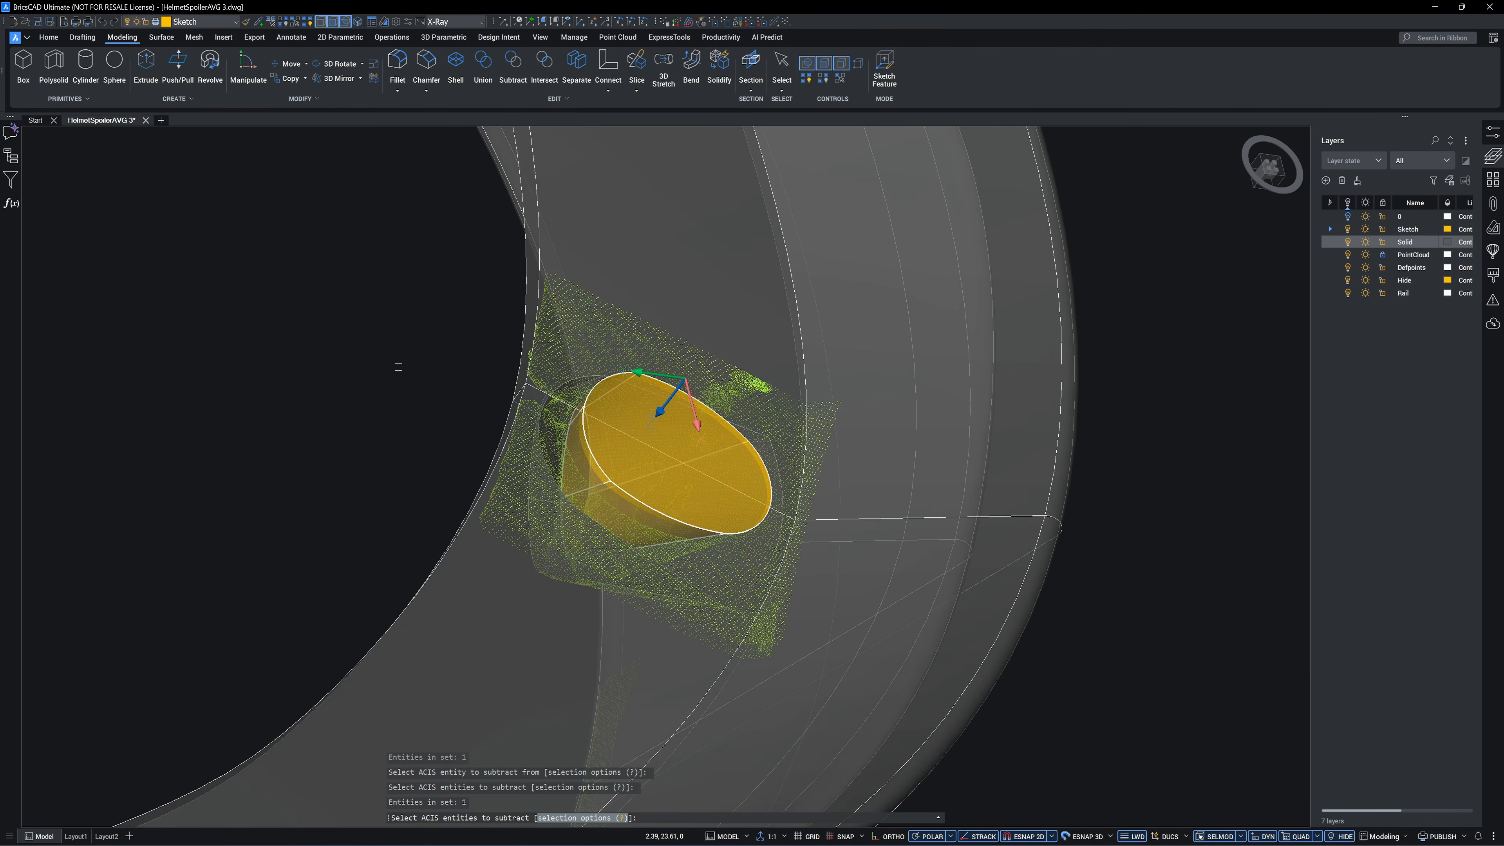
key(Return)
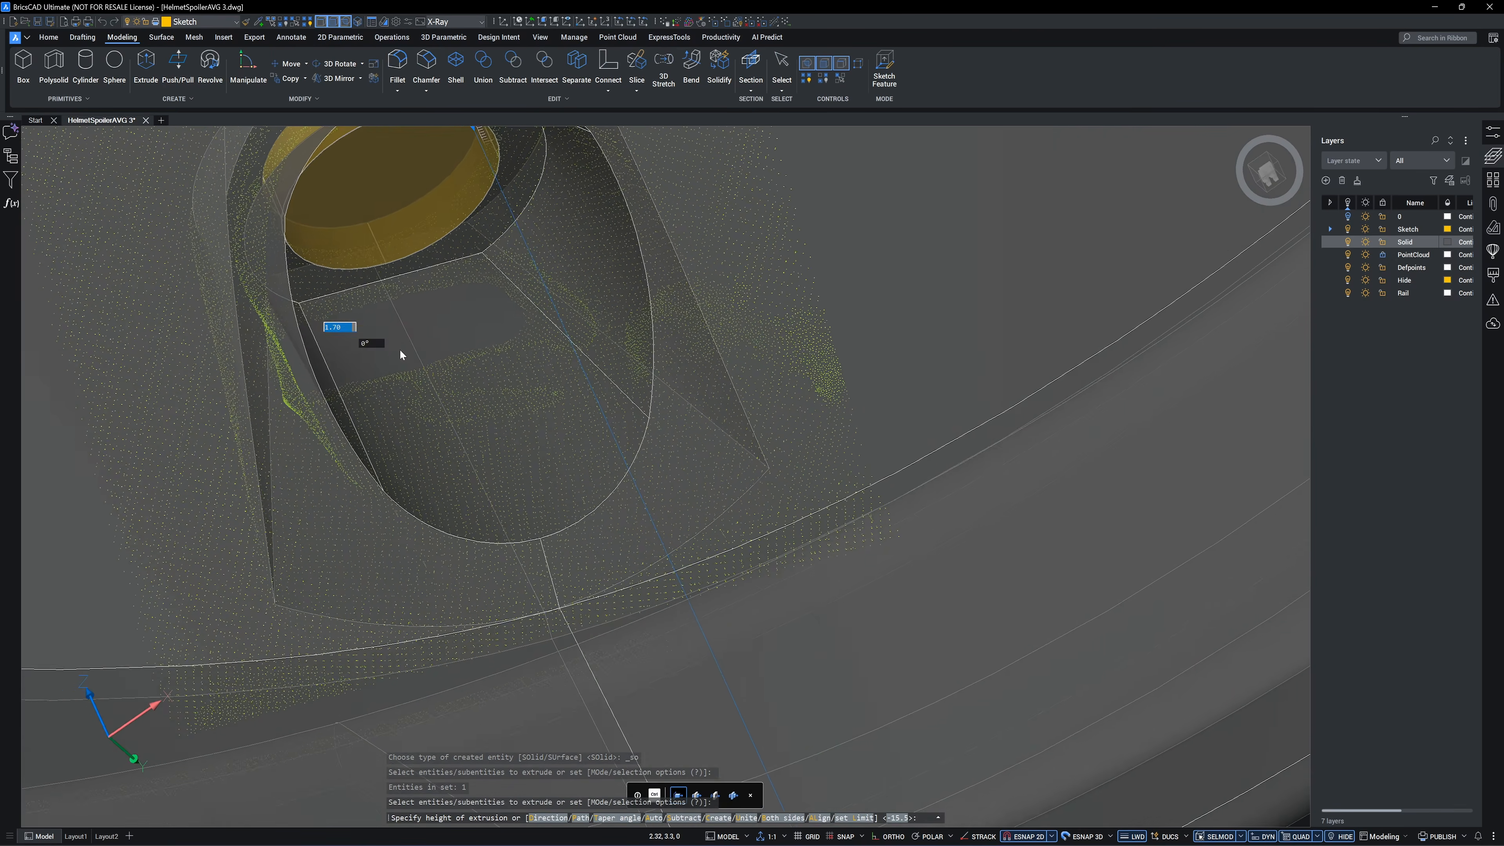
- Extrude the round profile through the mounting boss as a subtraction to open its hole
shift+middle_drag(404, 295, 346, 272)
key(ctrl)
key(ctrl)
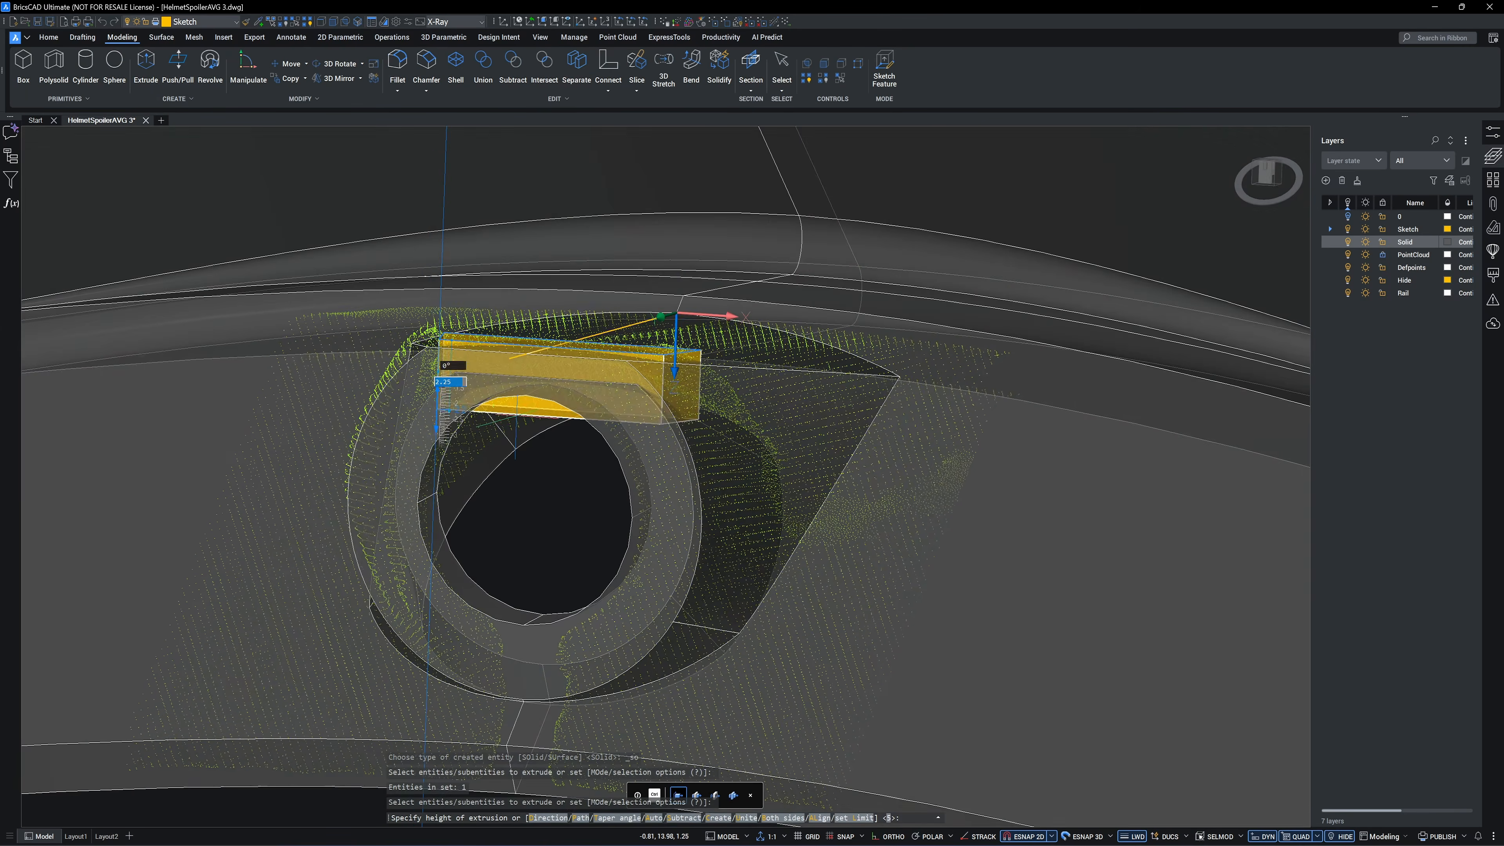
- Extrude the rectangular profiles as subtractions to cut a flat across the boss's rim and a slot from its hole to the spoiler's edge
shift+middle_drag(516, 415, 649, 413)
key(ctrl)
key(ctrl)
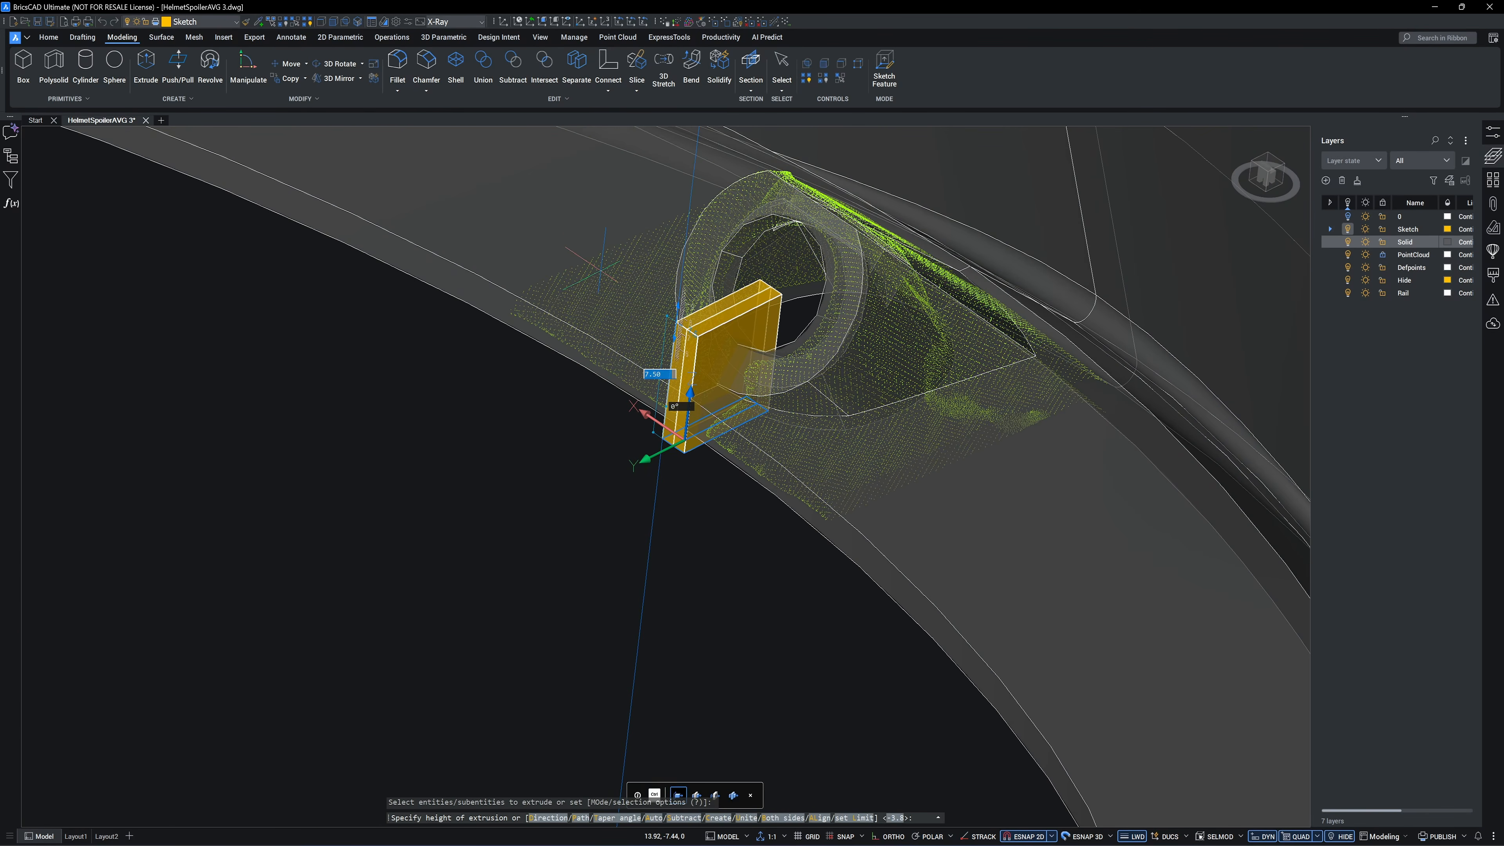
key(ctrl)
key(ctrl)
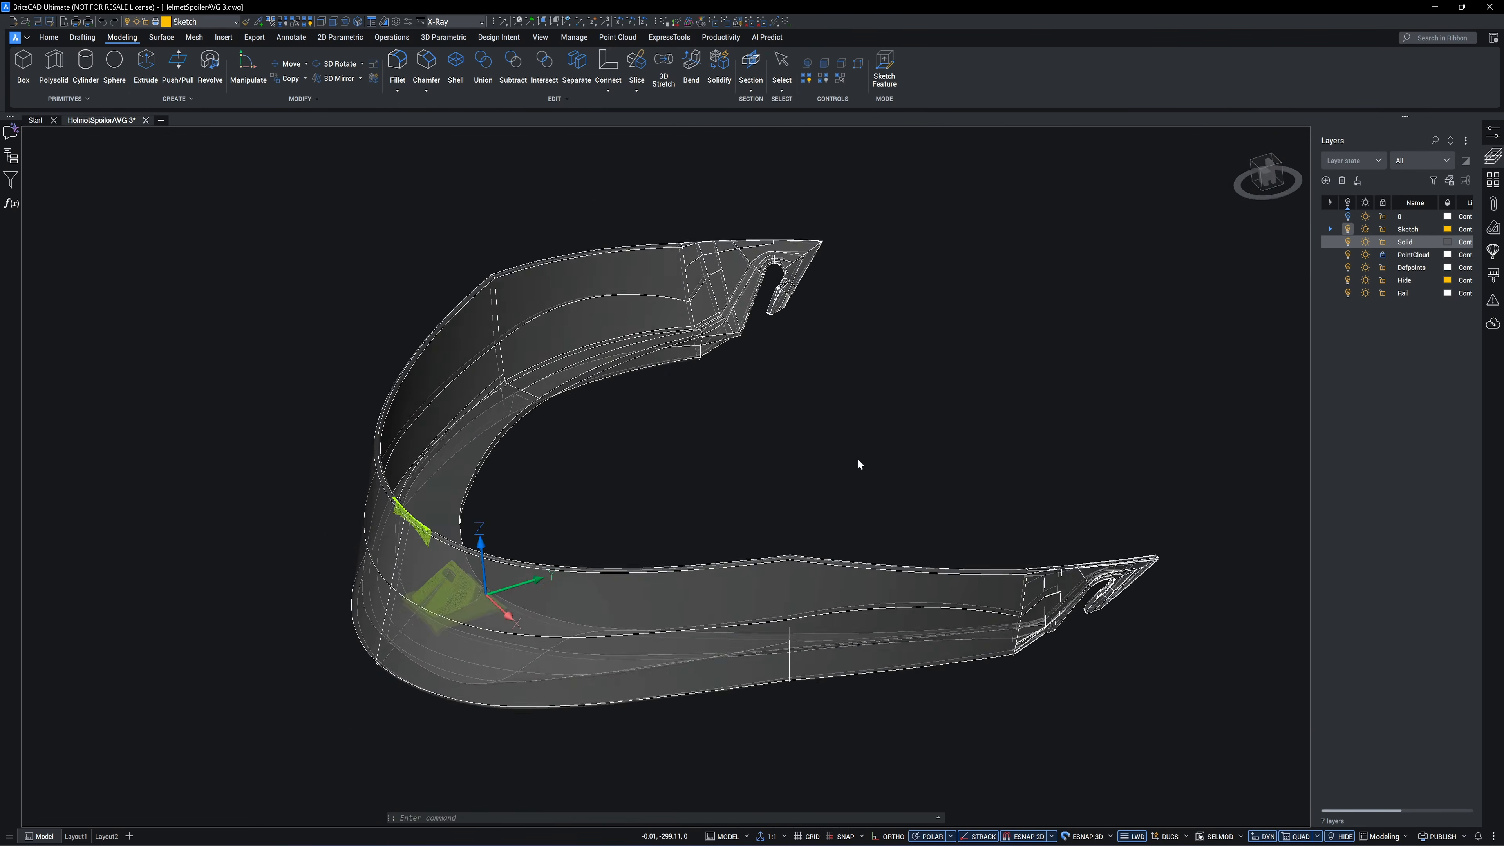
- Examine the complete spoiler model, and compare the white and black spoilers from several angles in the rendered view
shift+middle_drag(859, 459, 858, 551)
scroll(858, 458, up, 2)
scroll(858, 459, down, 2)
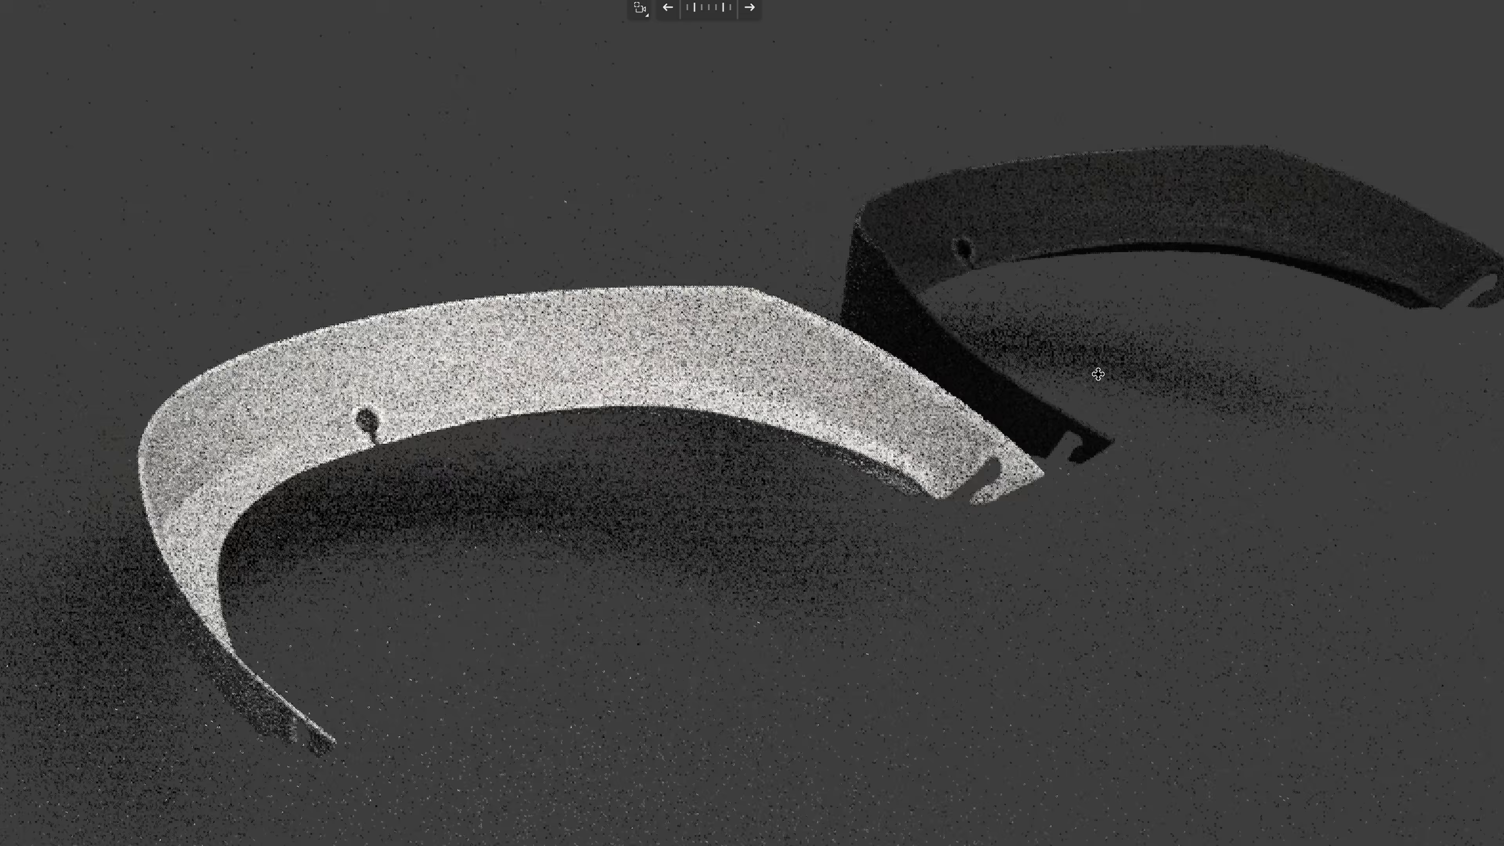
middle_drag(1098, 374, 1024, 380)
scroll(1018, 356, down, 4)
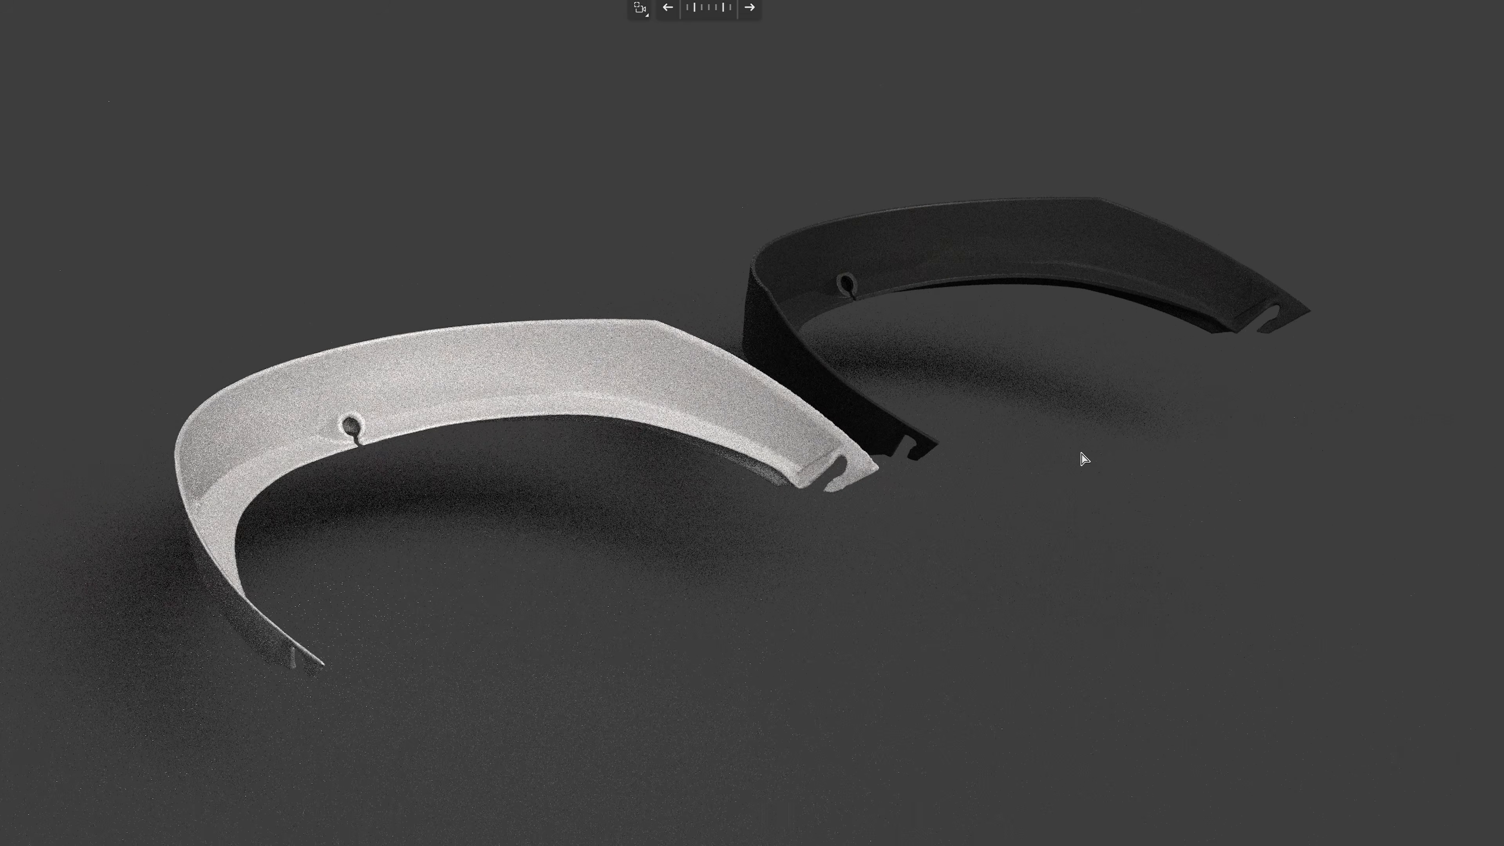
drag(1082, 457, 974, 472)
right_drag(974, 473, 900, 469)
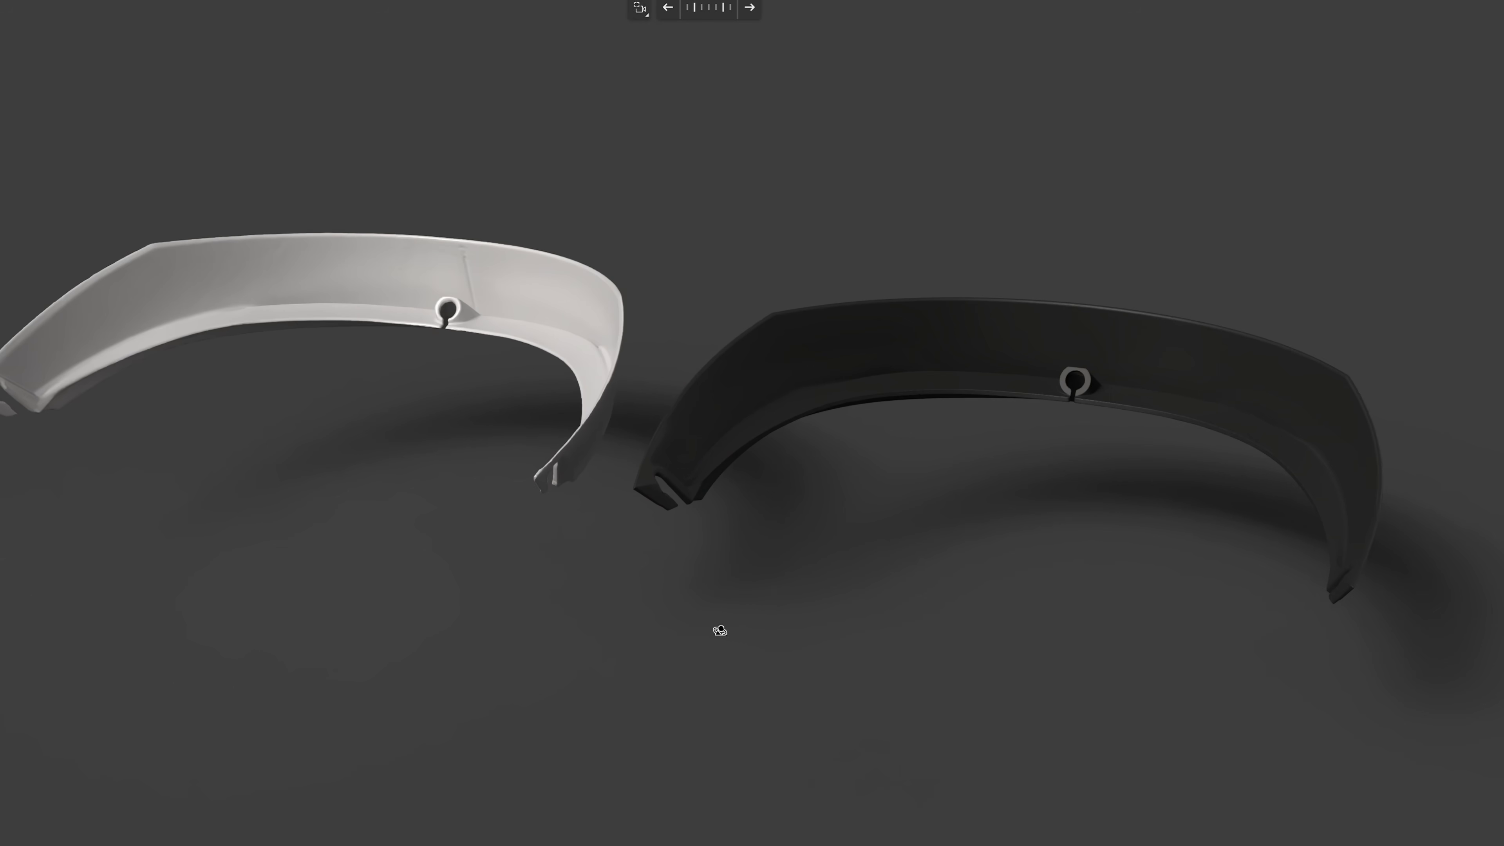
drag(720, 630, 1004, 625)
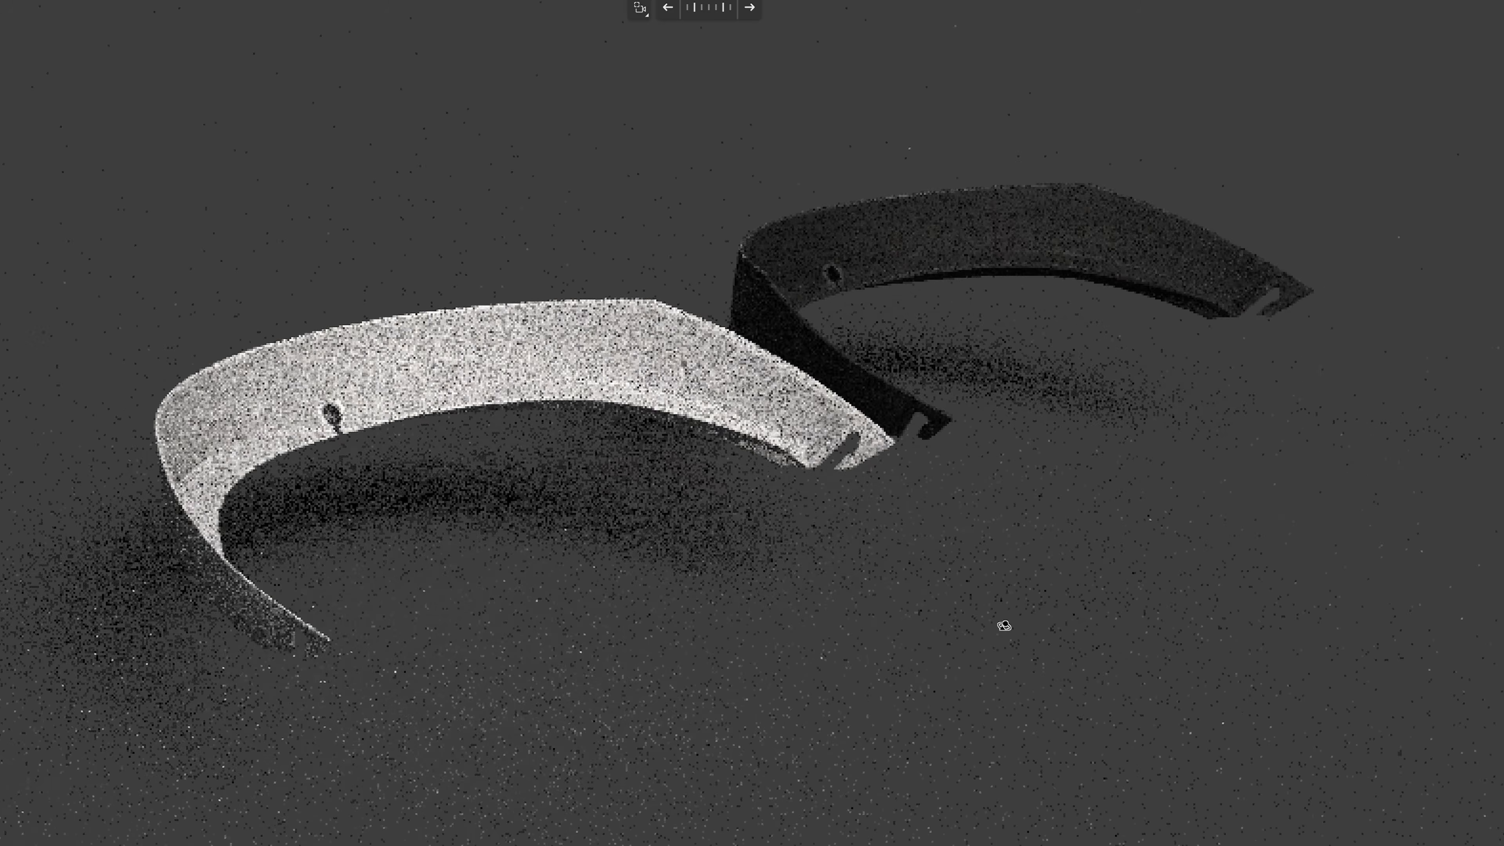
scroll(1118, 410, up, 4)
middle_drag(1165, 361, 1103, 395)
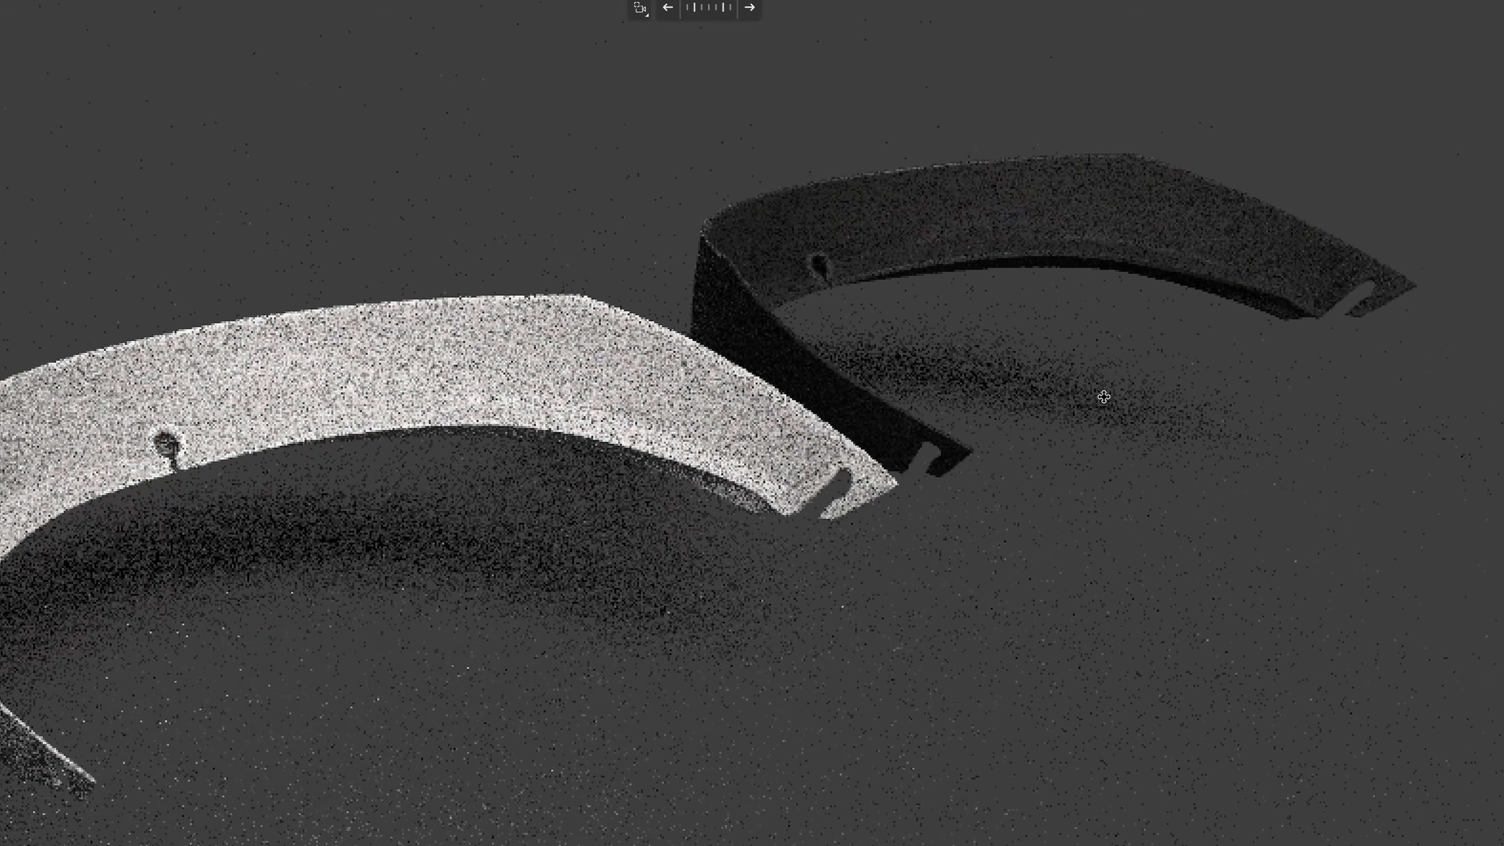